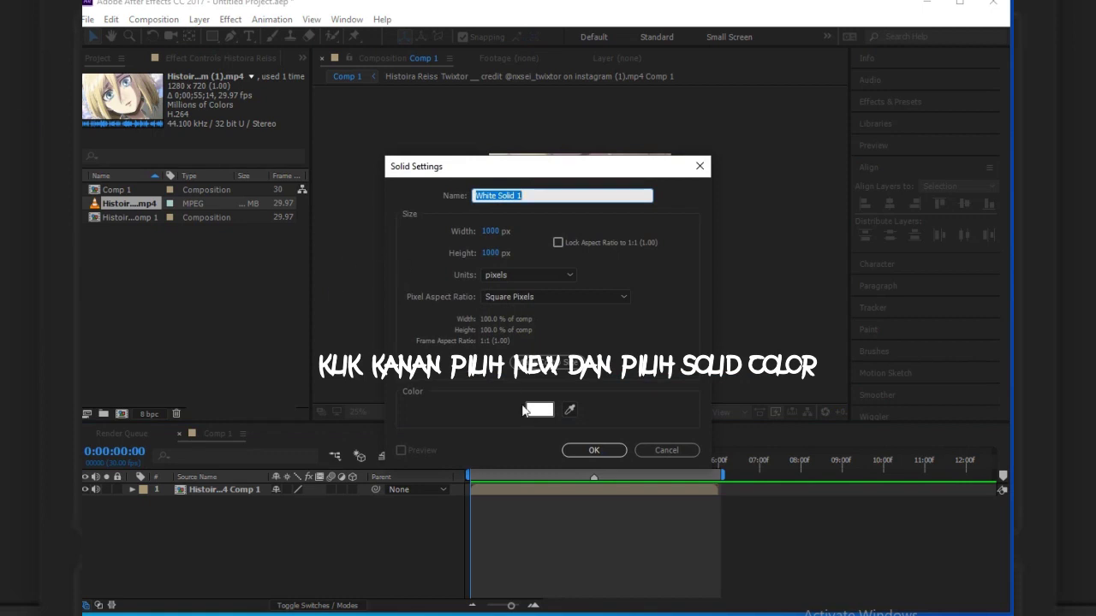
Step: Set the new solid's color to near-white FDFDFD and create it at 1000 × 1000 px
left_click(539, 410)
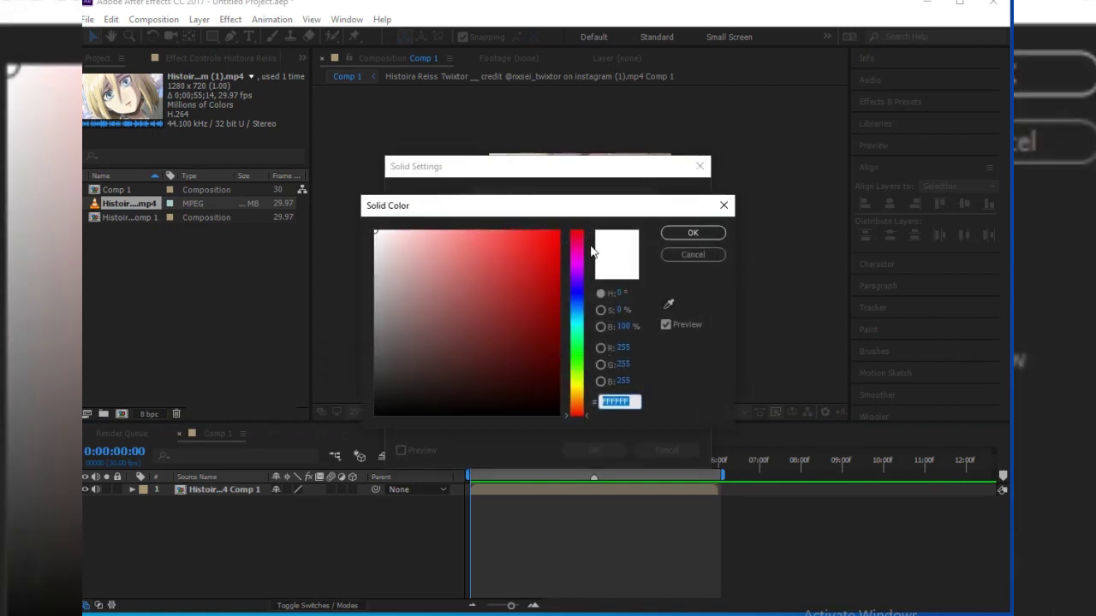
left_click_drag(582, 257, 573, 224)
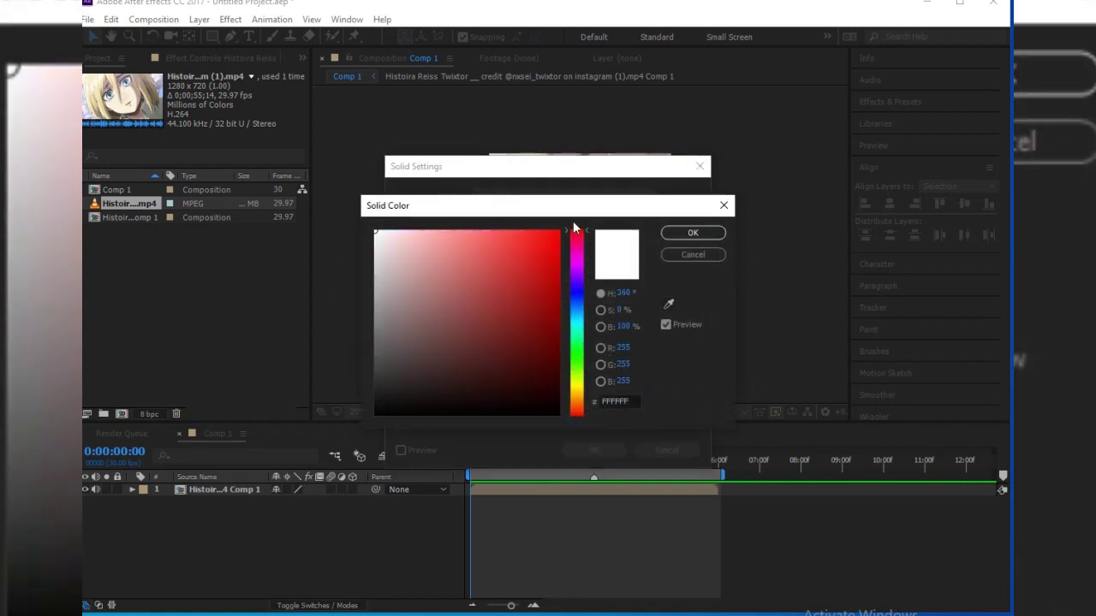
left_click_drag(477, 252, 323, 230)
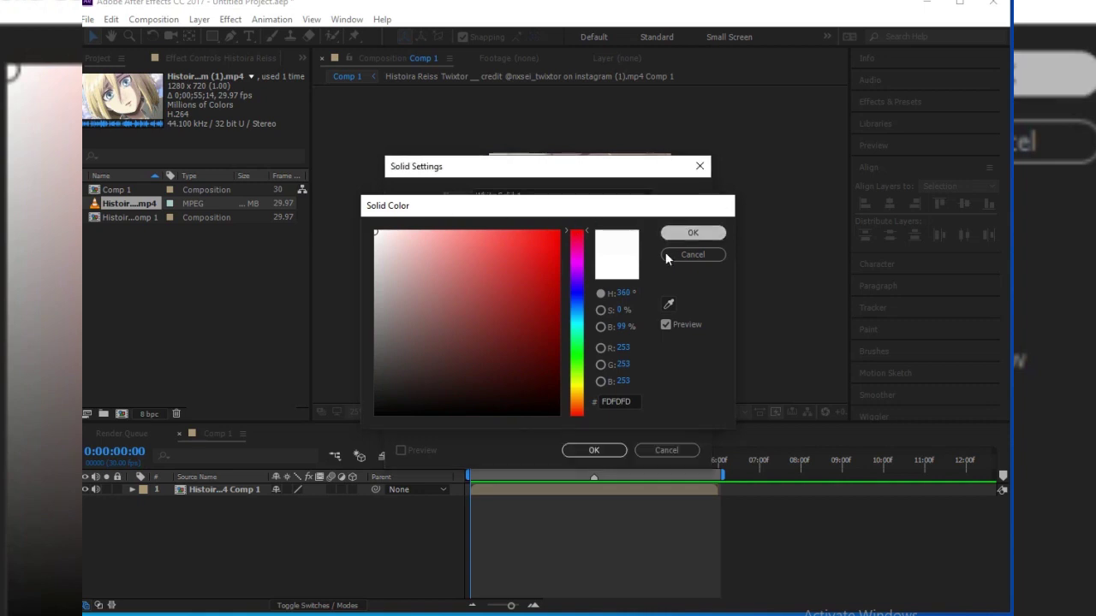
left_click(692, 232)
left_click(593, 451)
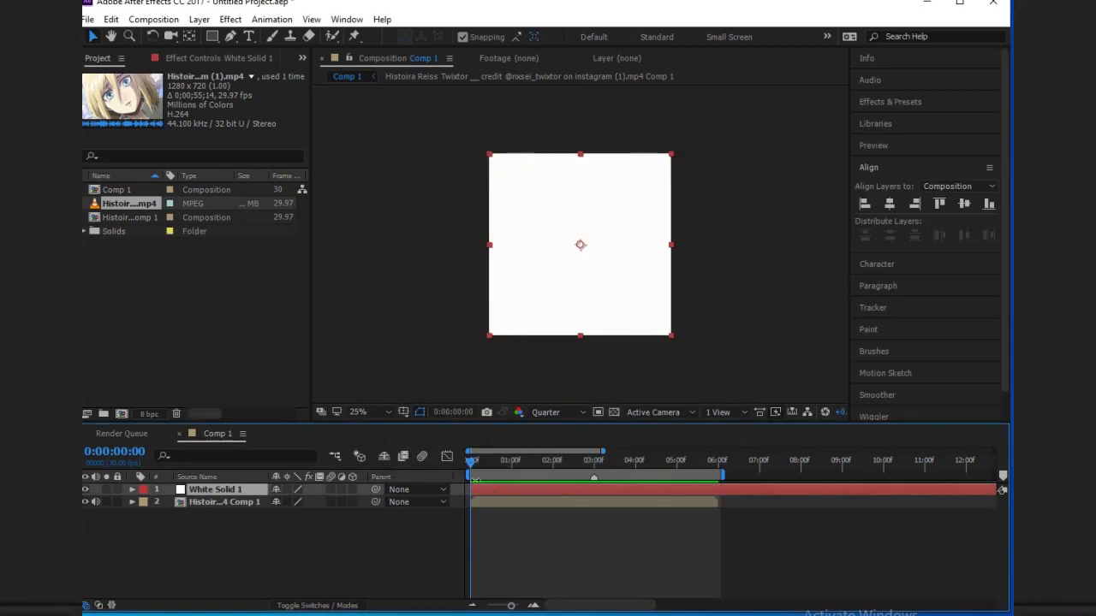
Step: Move the white solid below the clip layer and trim it to the clip's end at 0:00:05:29
left_click_drag(246, 491, 240, 511)
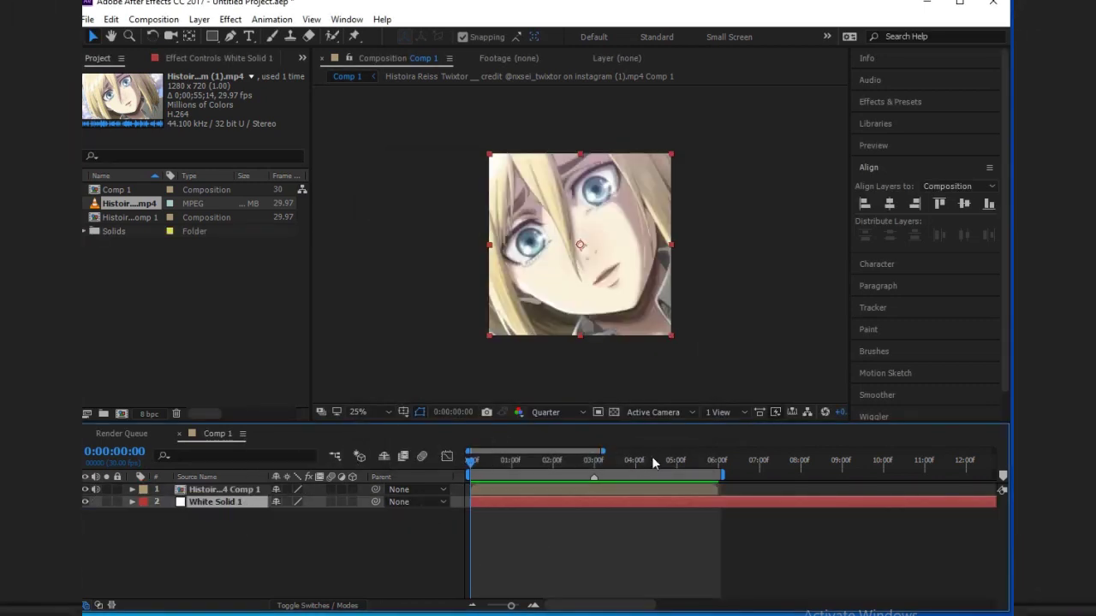
left_click(717, 465)
key("ctrl+shift+d")
key("Delete")
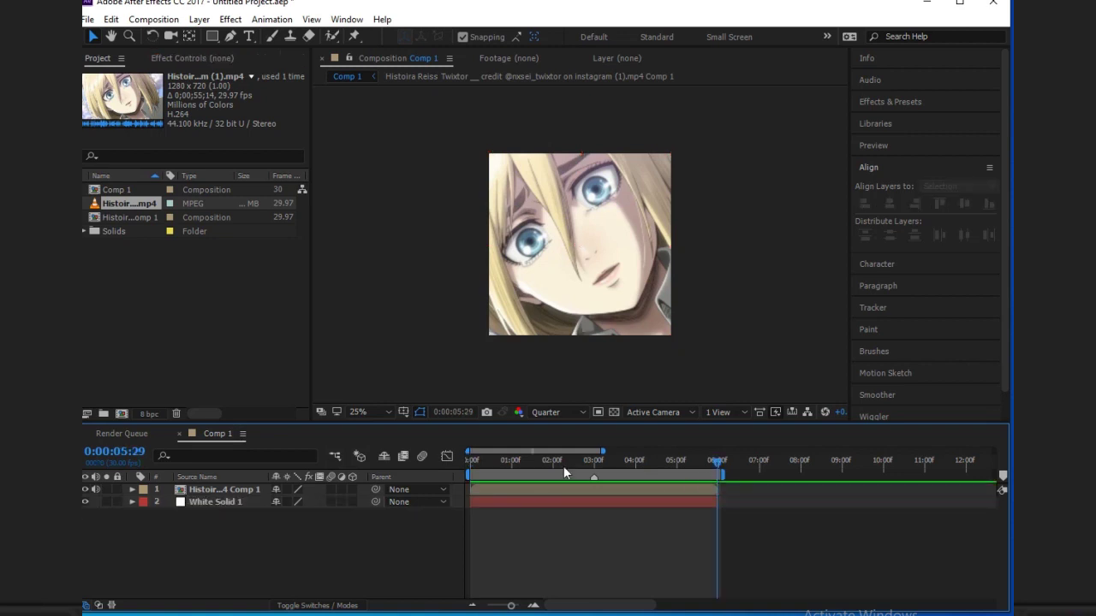
Step: Scale the clip layer to 94% so the white solid forms a border around it
left_click_drag(564, 466, 501, 476)
left_click(514, 492)
key("s")
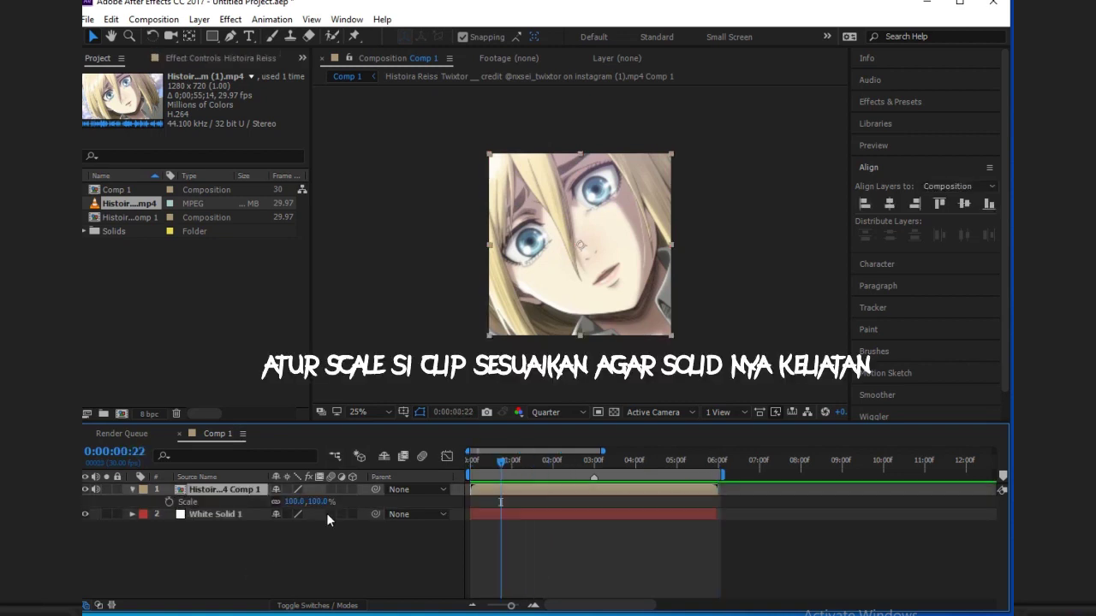
left_click_drag(327, 504, 317, 504)
left_click(495, 520)
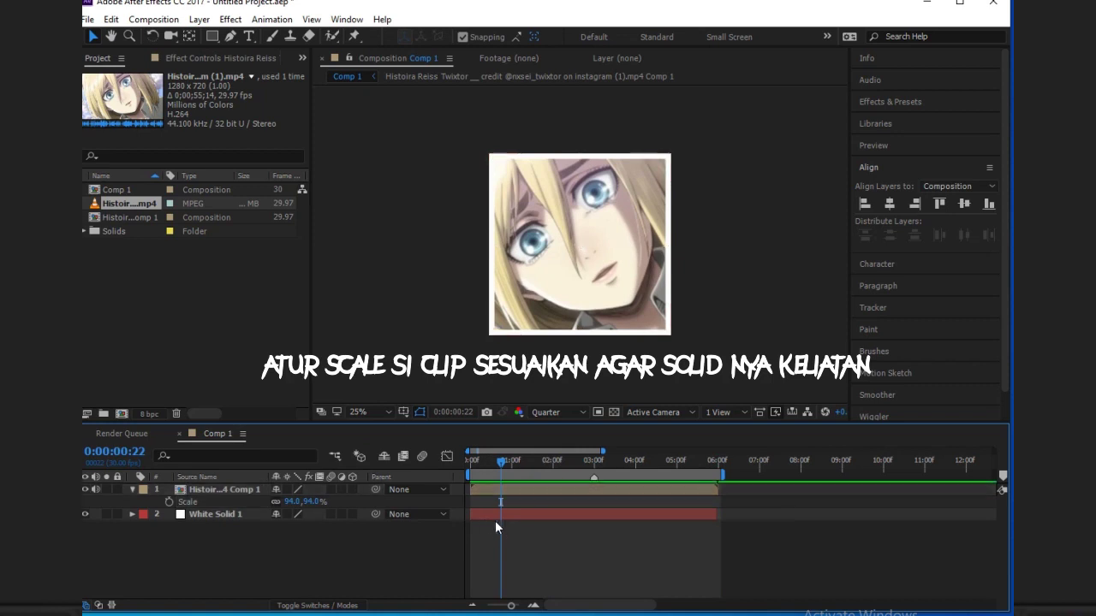
Step: Return to the start of the composition and apply the S_DropShadow effect to the clip layer
mouse_move(494, 465)
left_mouse_down()
mouse_move(448, 468)
mouse_move(480, 476)
left_mouse_up()
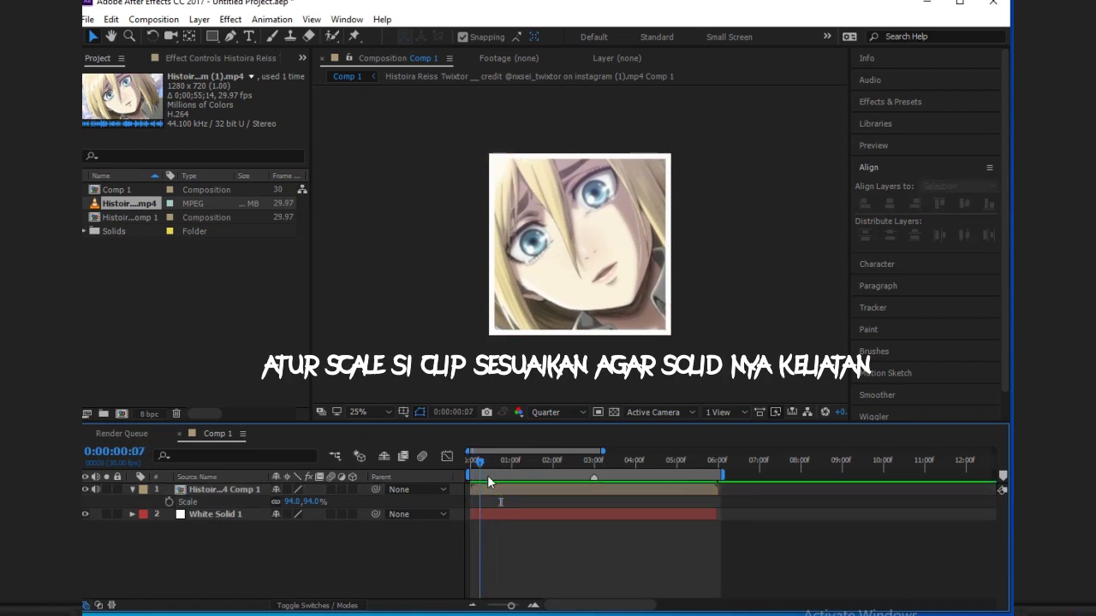
key("Home")
left_click(498, 511)
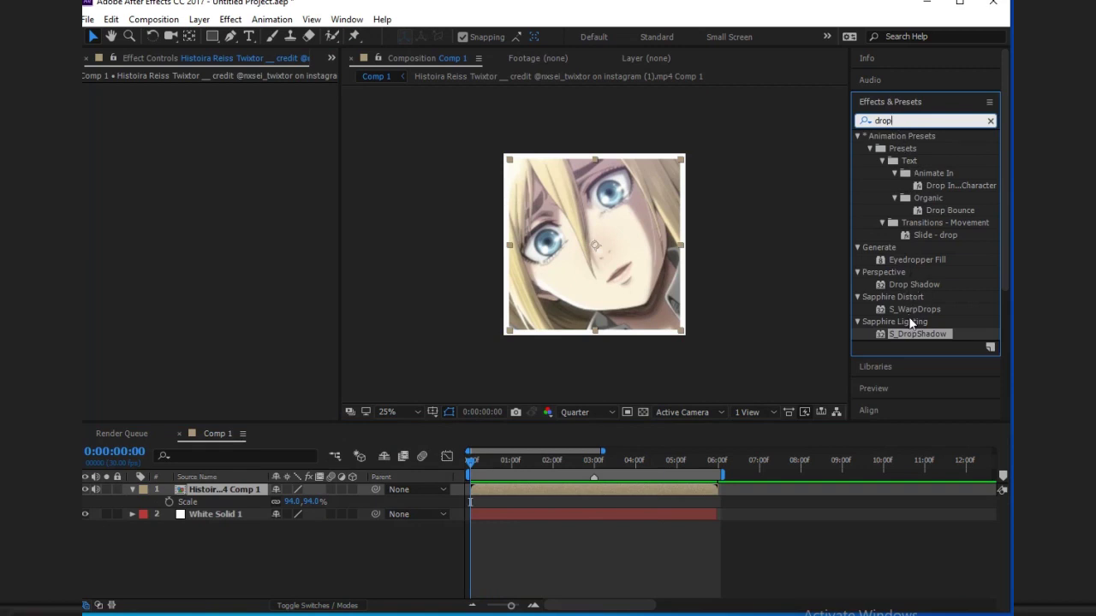
left_click_drag(915, 332, 545, 488)
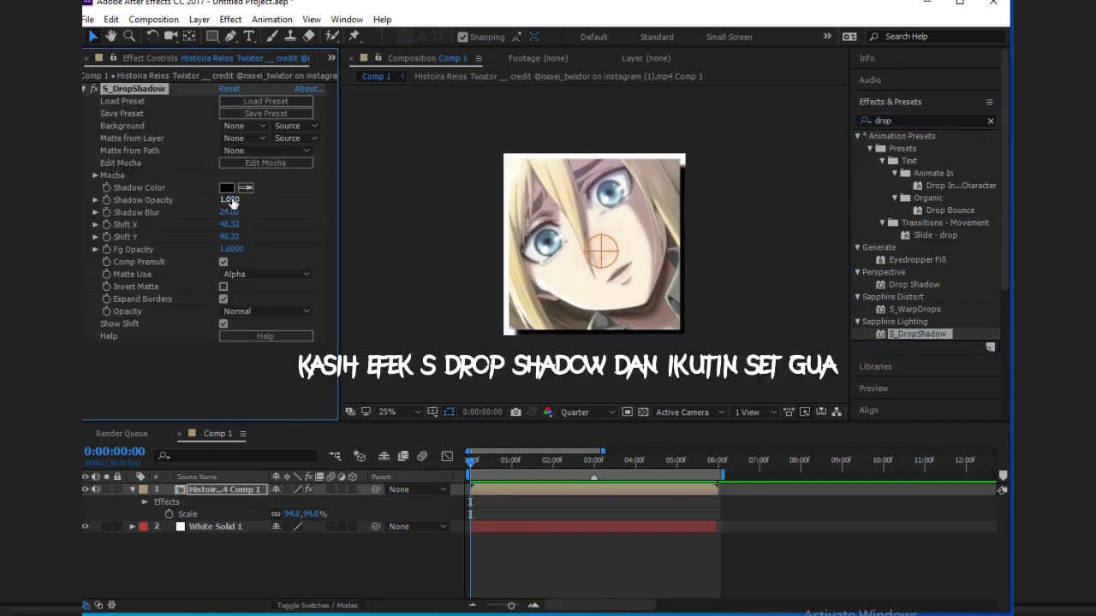
Step: Set the S_DropShadow Shadow Blur to 140 and both Shift X and Shift Y to 0
type("140")
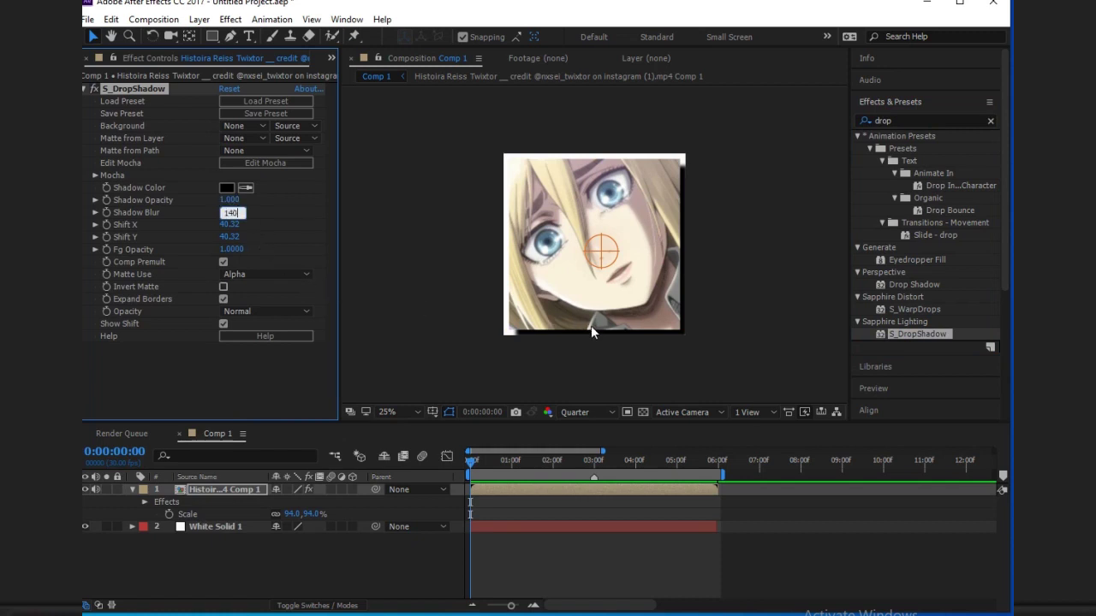
key("Return")
left_click(231, 225)
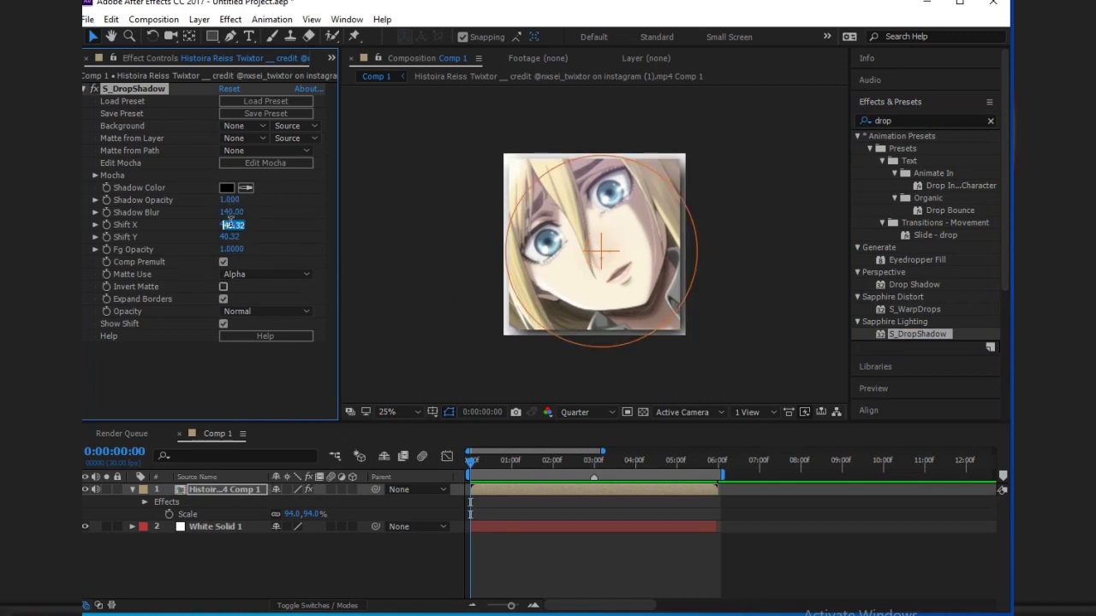
type("0")
key("Return")
left_click(243, 237)
type("00")
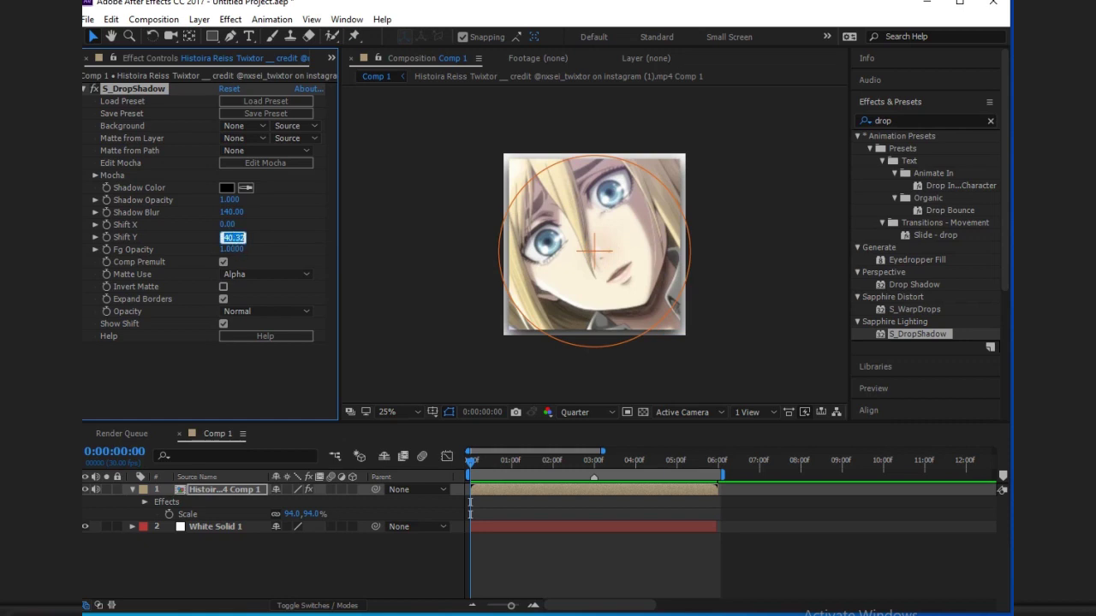
key("Return")
left_click(508, 590)
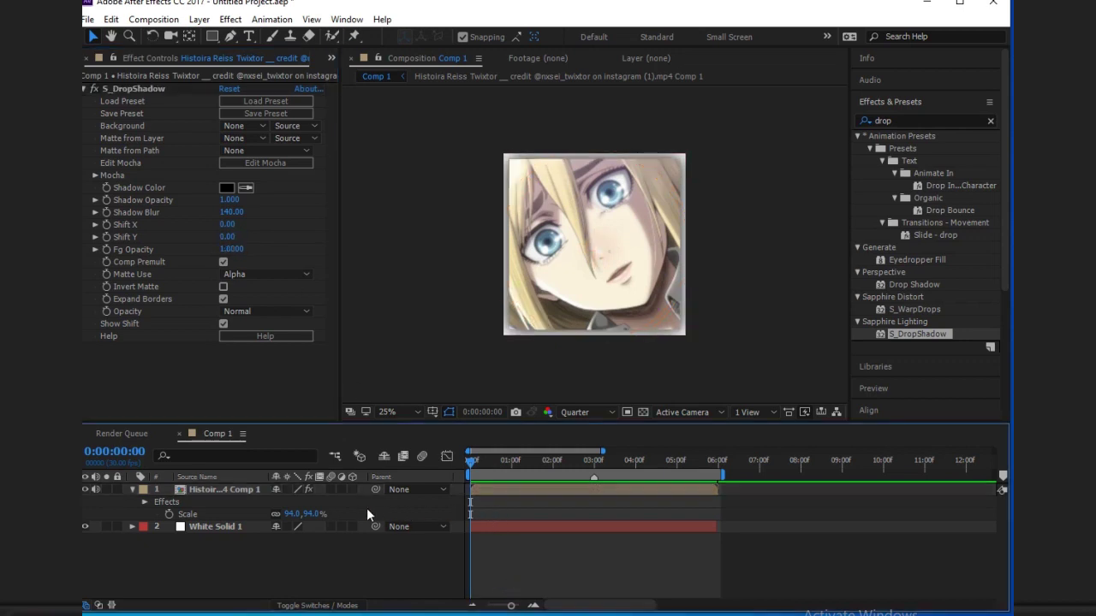
Step: Pre-compose the clip and the white solid together as Pre-comp 1, moving all attributes into it
left_click(132, 490)
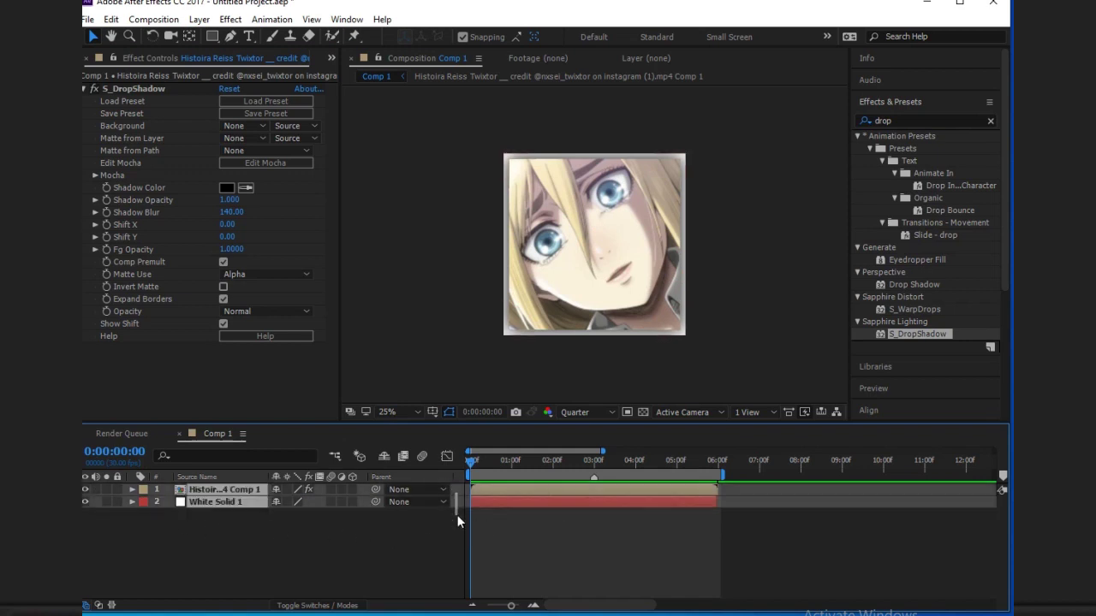
key("ctrl+a")
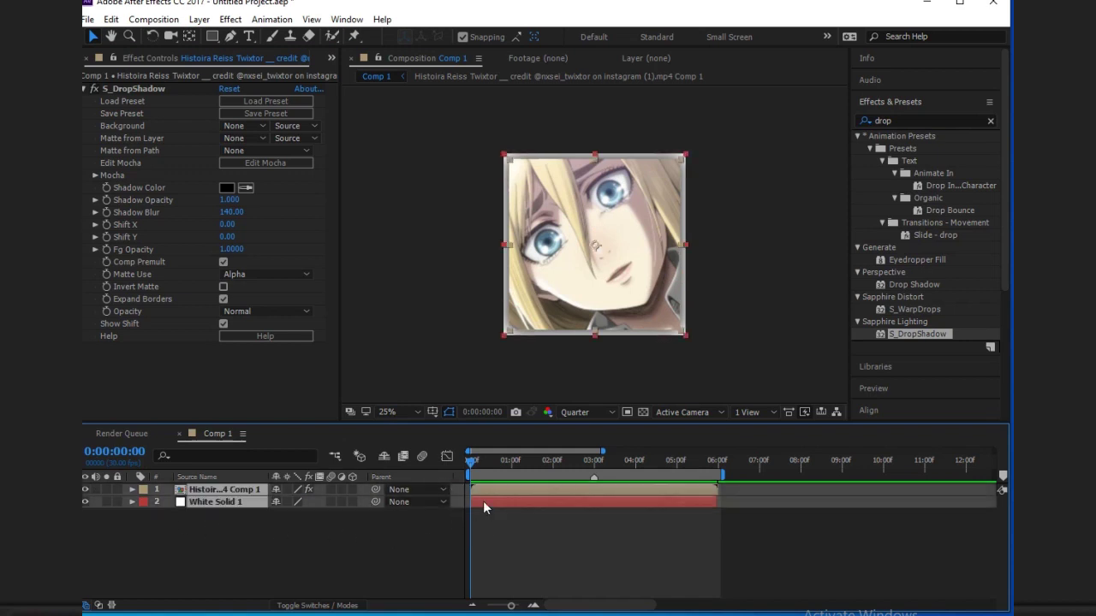
right_click(483, 501)
left_click(537, 540)
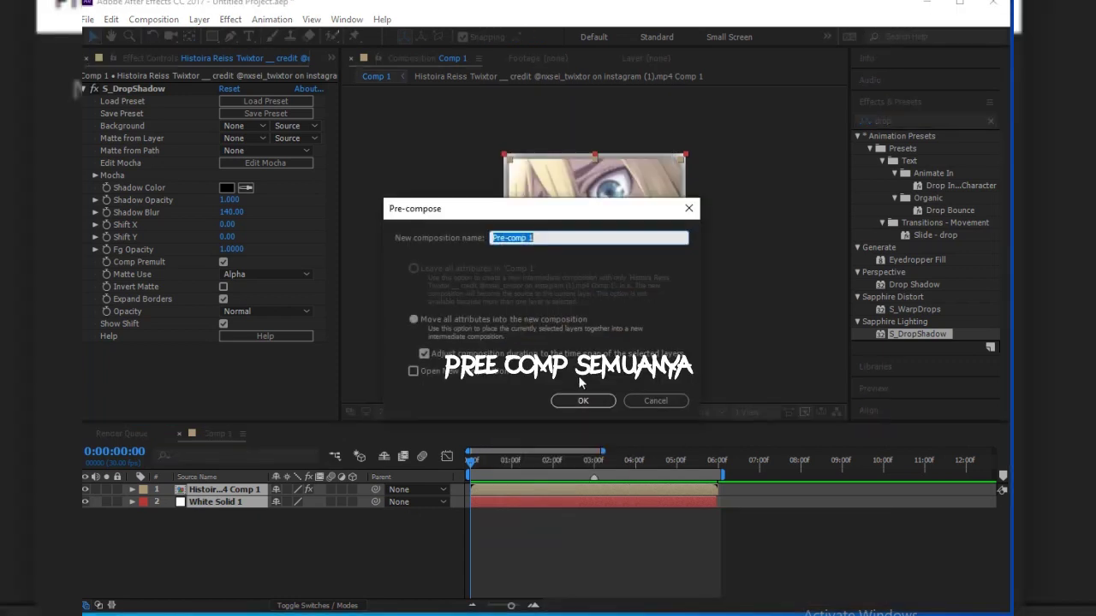
left_click(583, 402)
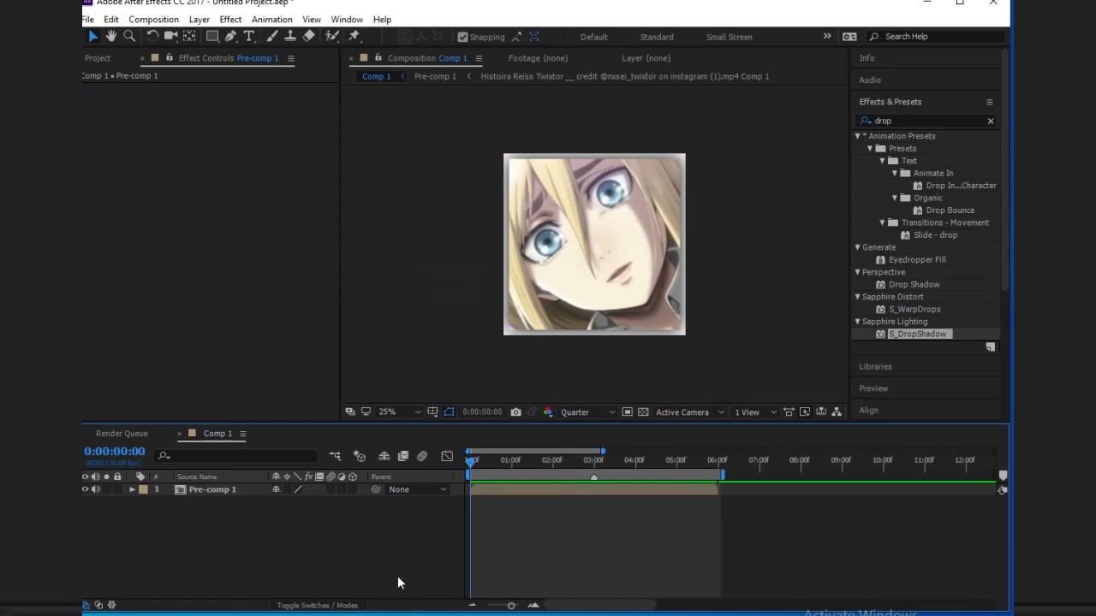
Step: Duplicate the Pre-comp 1 layer five times to get six layers for the cube faces
left_click(494, 488)
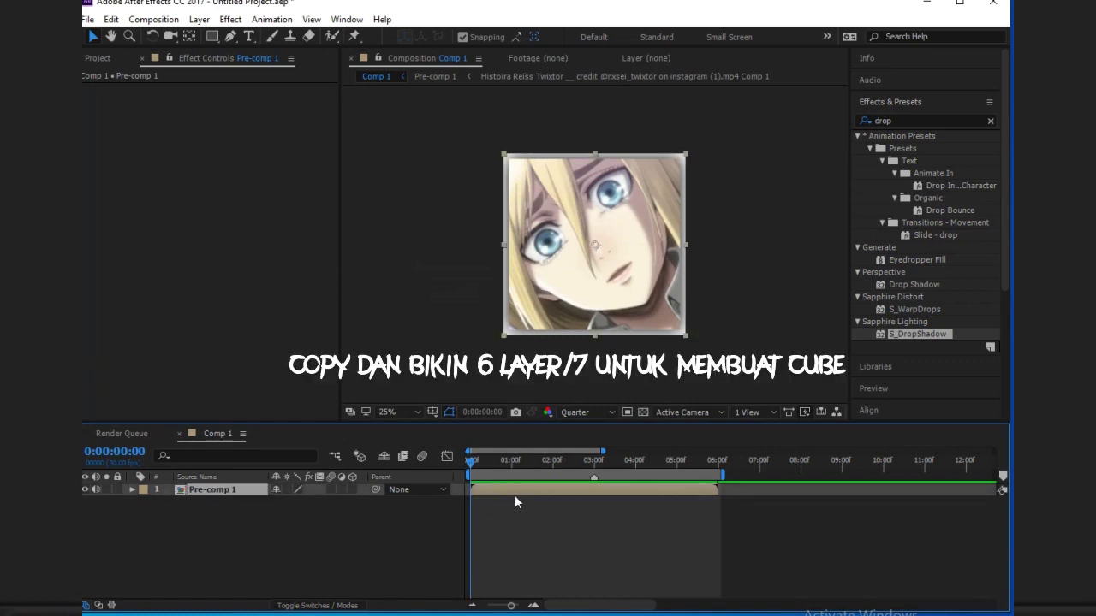
key("ctrl+d")
key("ctrl+d")
key("ctrl+d")
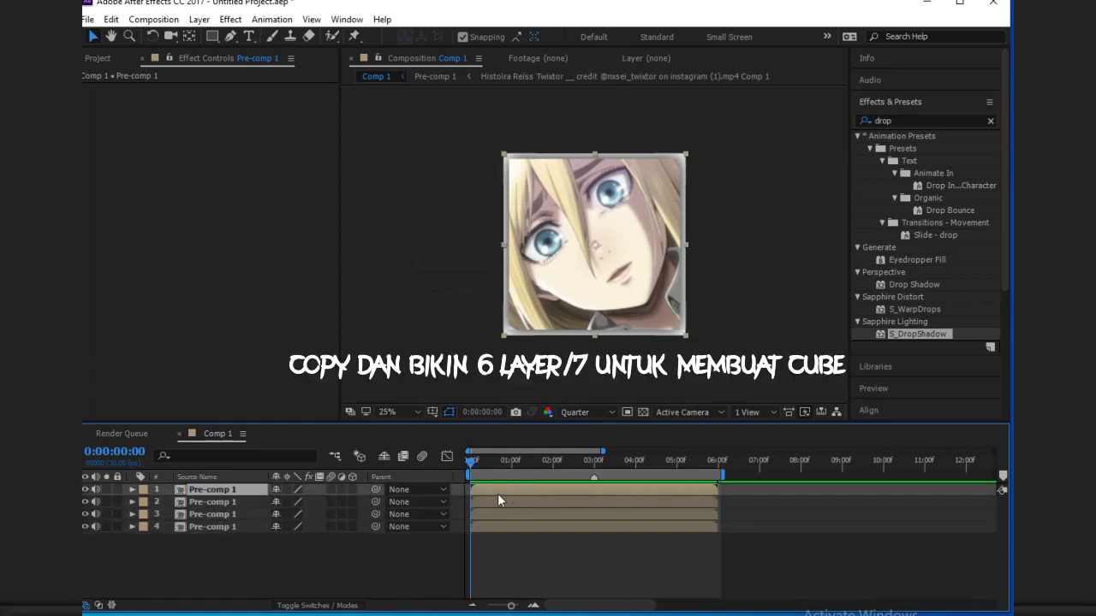
key("ctrl+d")
key("ctrl+d")
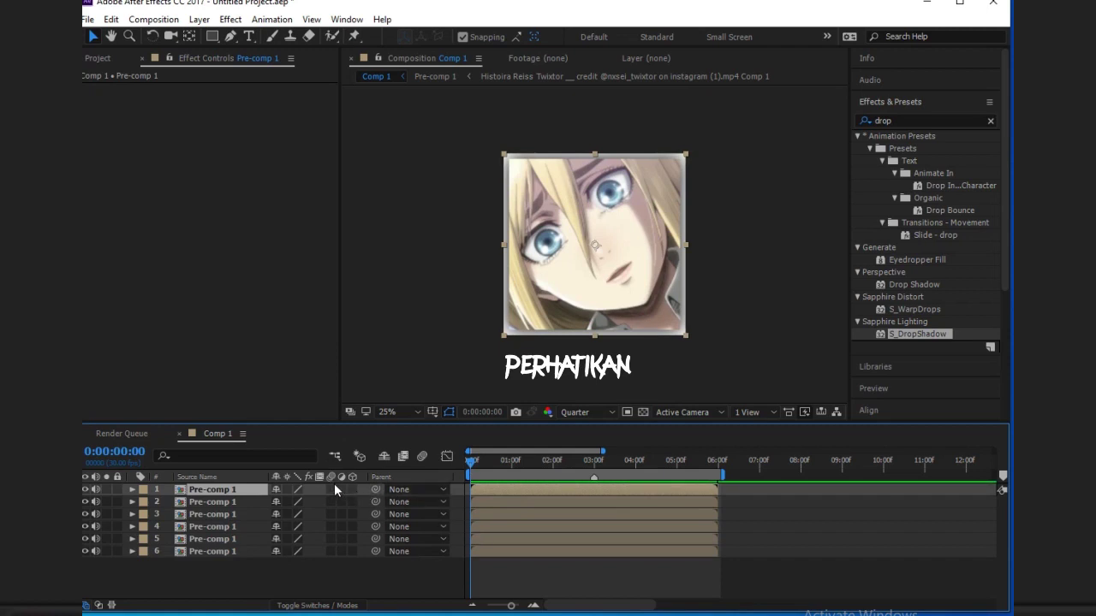
Step: Turn on motion blur and 3D for all six Pre-comp 1 layers, and enable motion blur for the composition
left_click_drag(329, 501, 331, 551)
left_click_drag(351, 490, 352, 526)
left_click(422, 456)
left_click(518, 577)
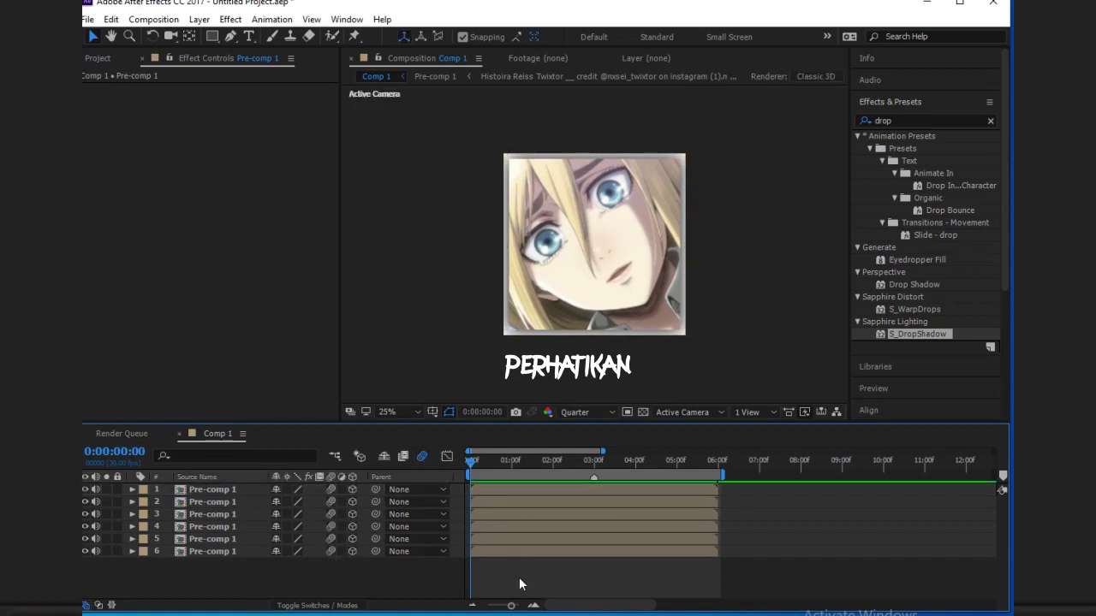
Step: Switch the composition's 3D view to Custom View 1
left_click(505, 546)
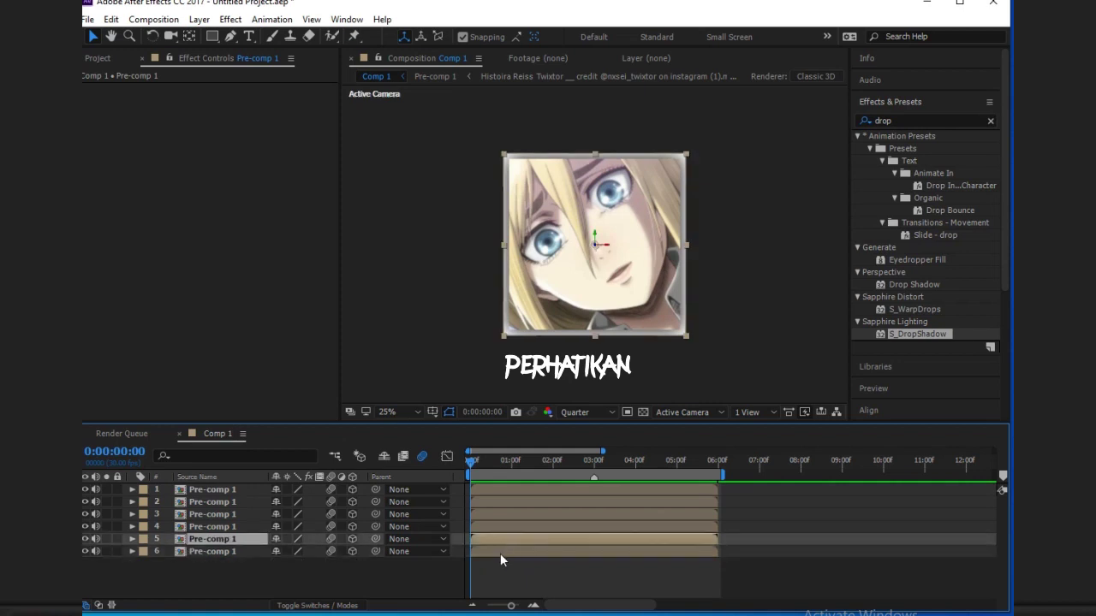
left_click(694, 412)
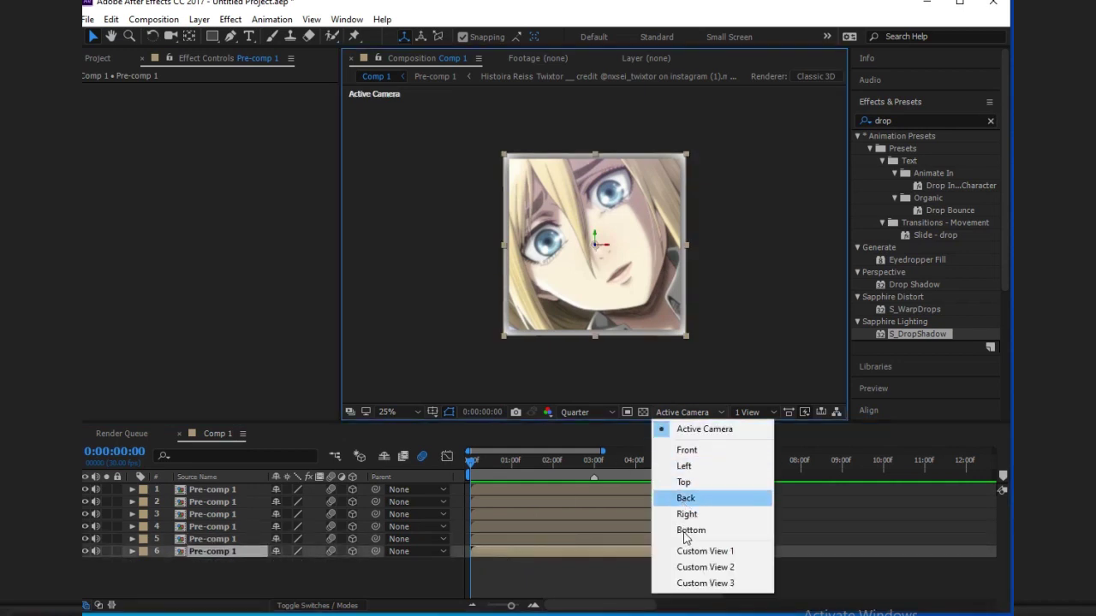
left_click(705, 552)
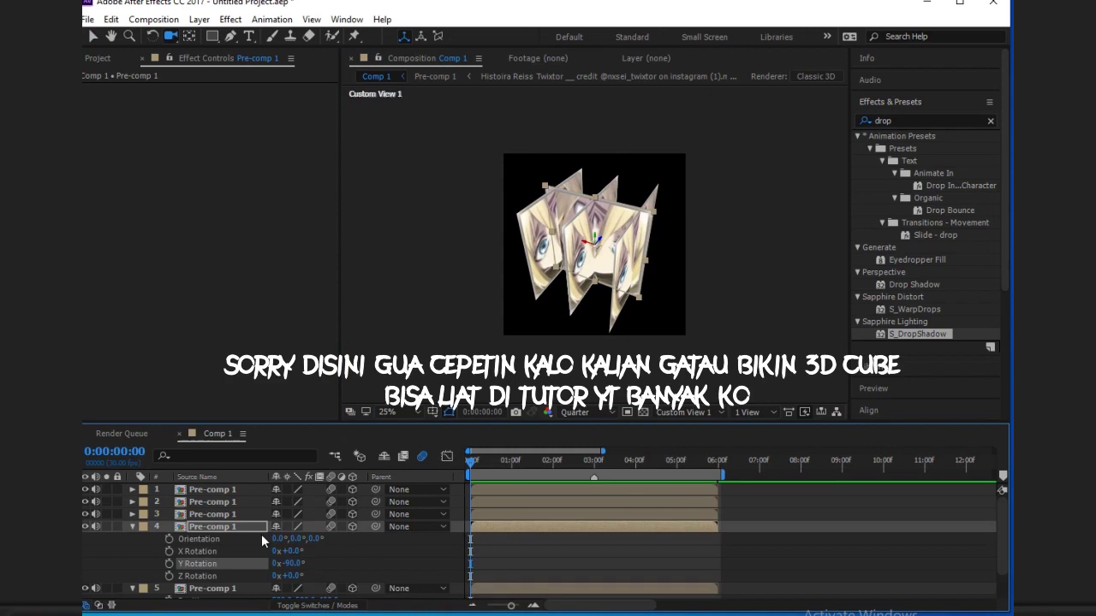
Step: Position and rotate the Pre-comp 1 layers into cube faces, using positions such as 1000,500,0; 500,1000,0 and 0,500,0
key("p")
left_click_drag(283, 538, 413, 489)
left_click(332, 589)
left_click(231, 514)
key("p")
left_click(231, 501)
key("r")
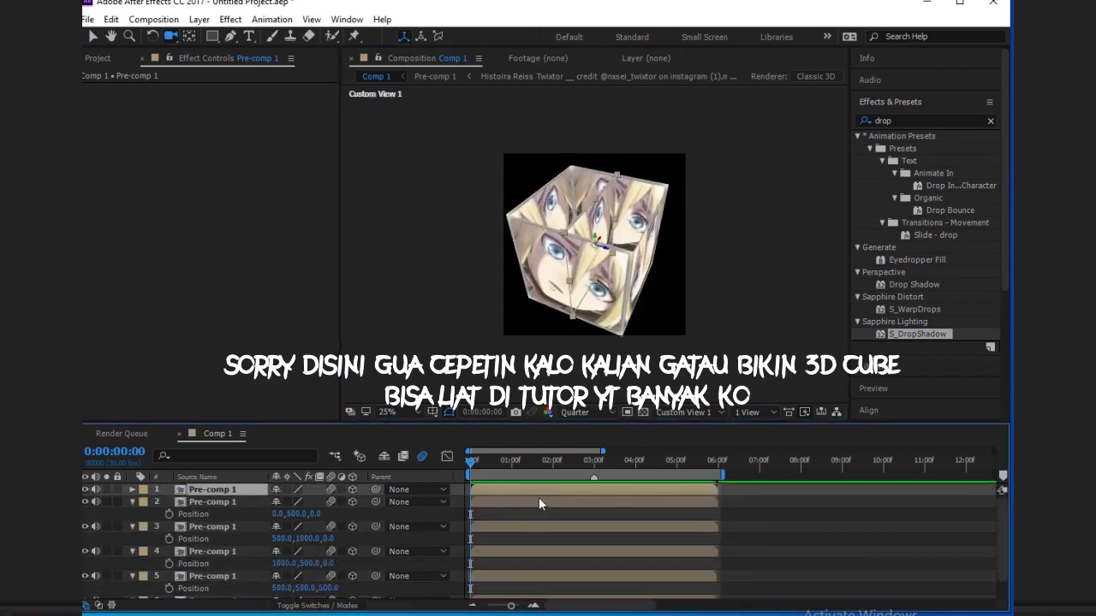
Step: Add a null object and trim it to the end of the pre-comp layers at 0:00:05:29
right_click(434, 411)
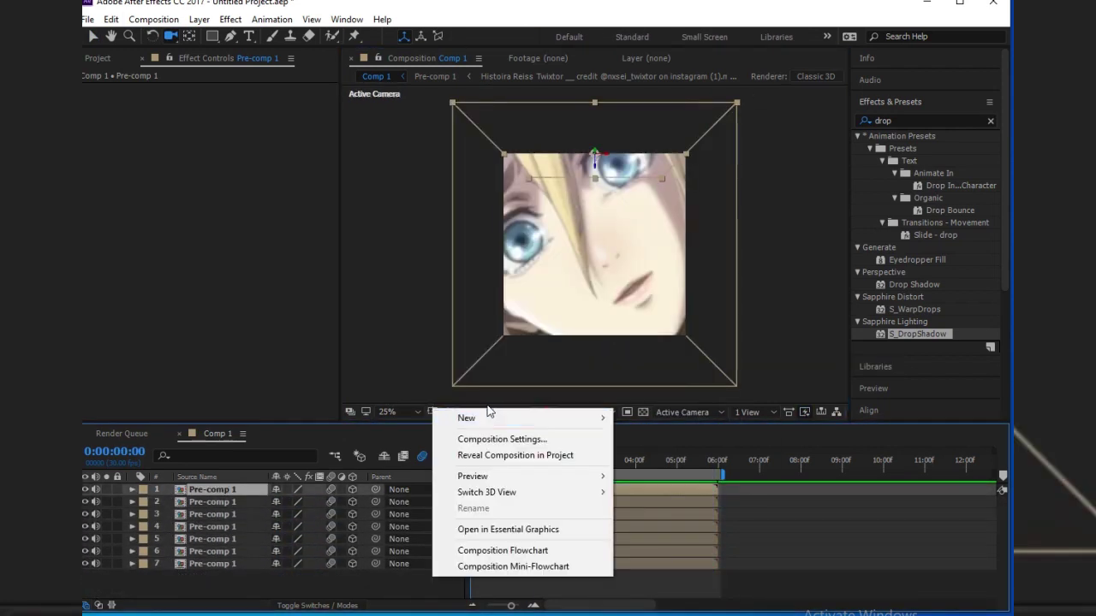
mouse_move(505, 418)
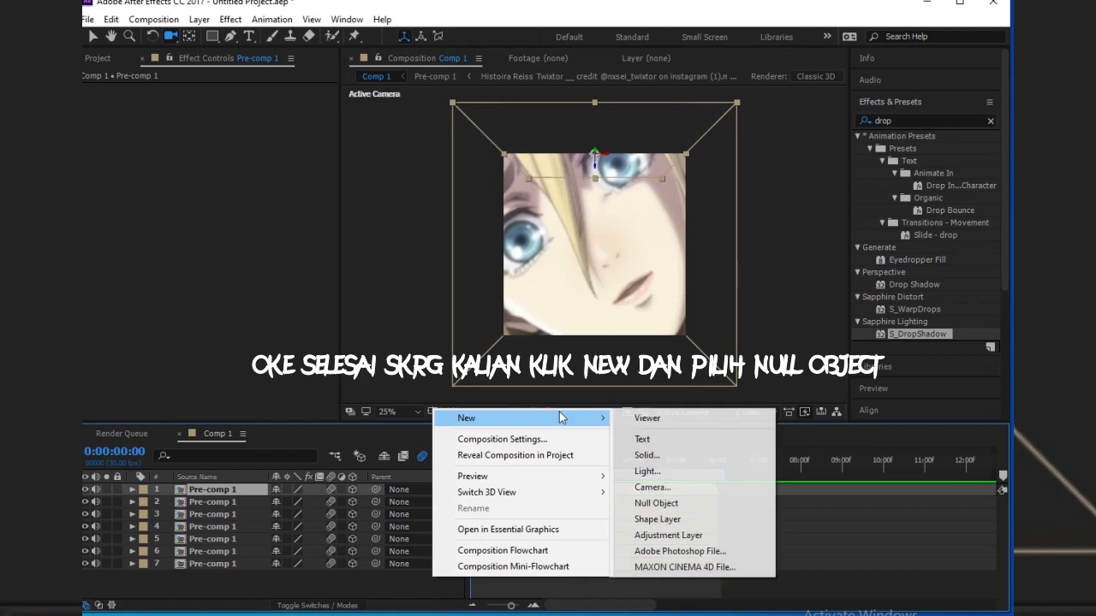
left_click(656, 504)
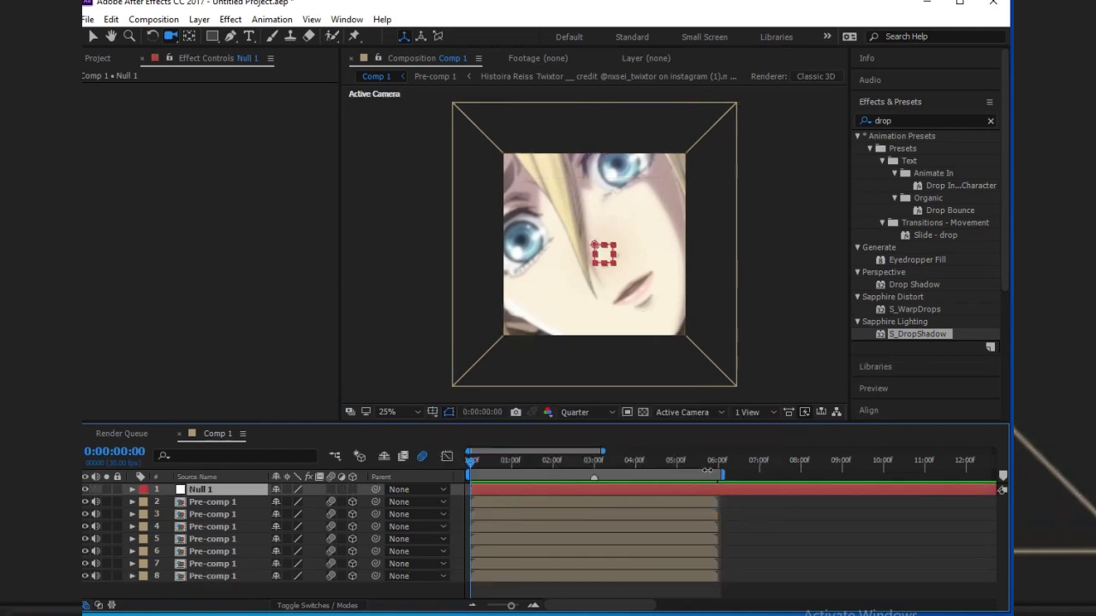
left_click(718, 469)
key("alt+]")
key("F2")
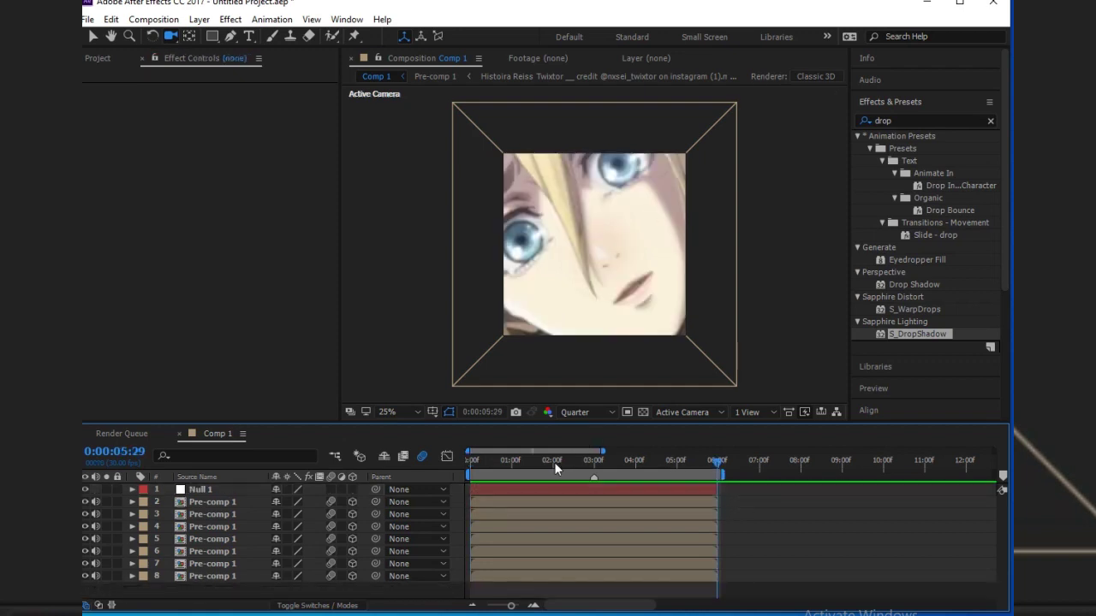
Step: Make the null a 3D layer with motion blur and parent all seven Pre-comp 1 layers to it
left_click(554, 463)
left_click(486, 491)
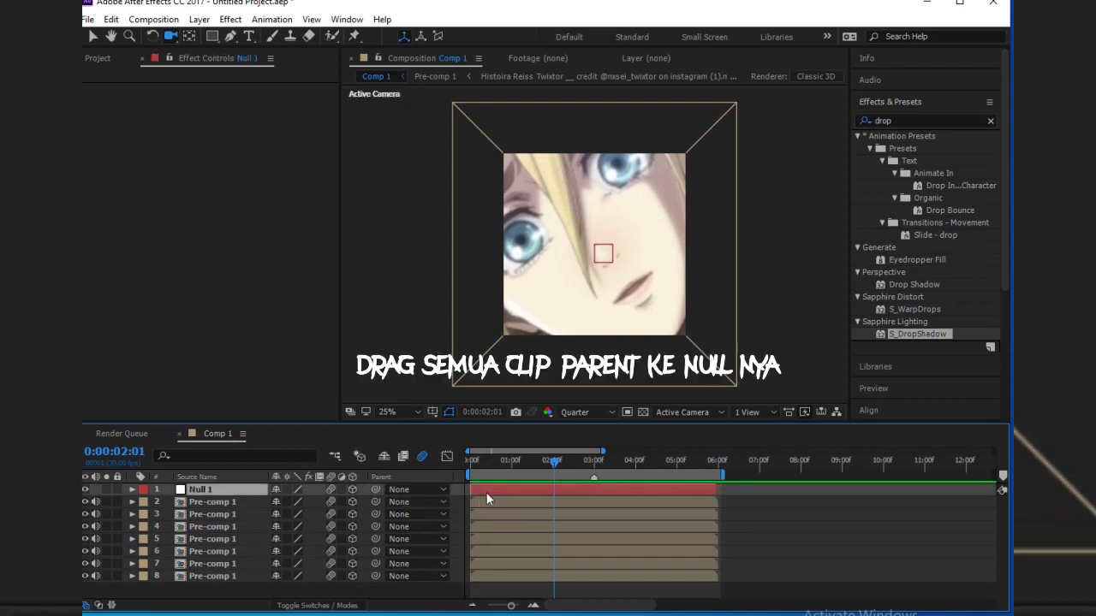
left_click(361, 503)
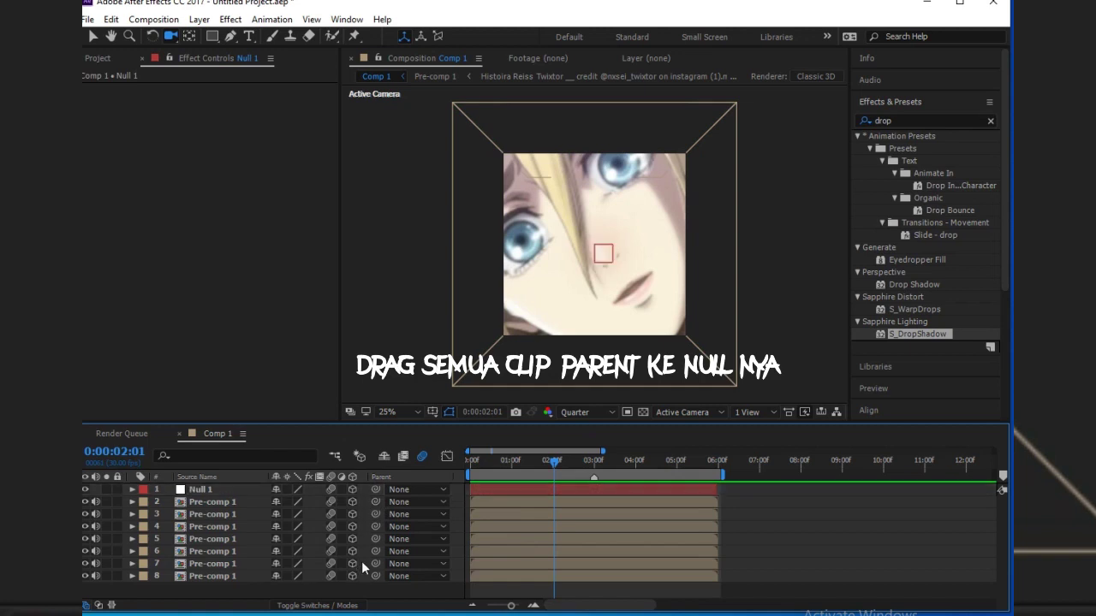
left_click_drag(366, 569, 363, 580)
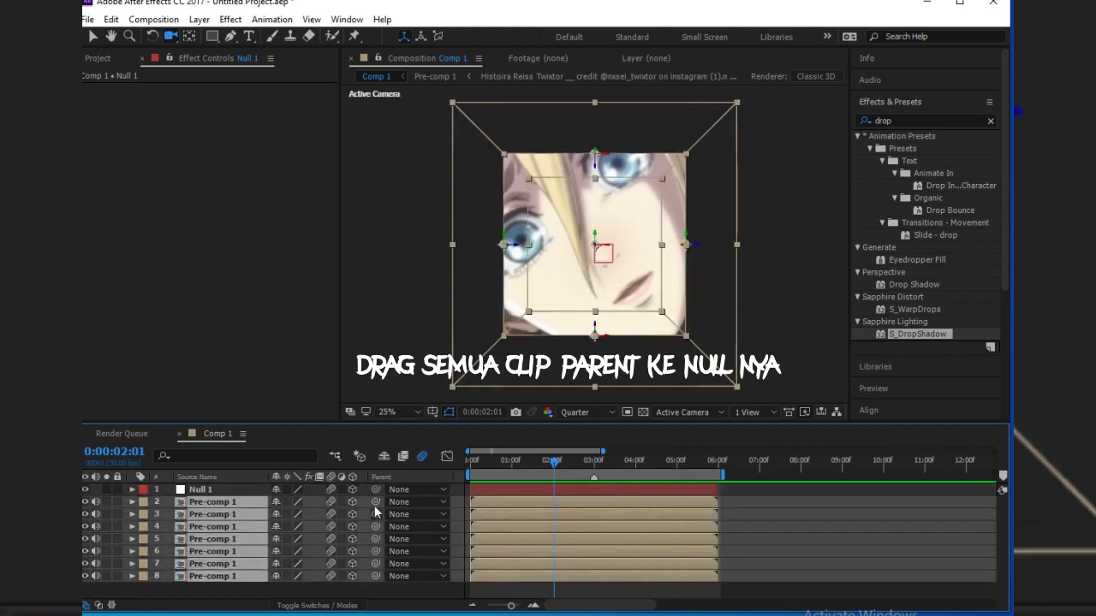
left_click_drag(261, 502, 237, 490)
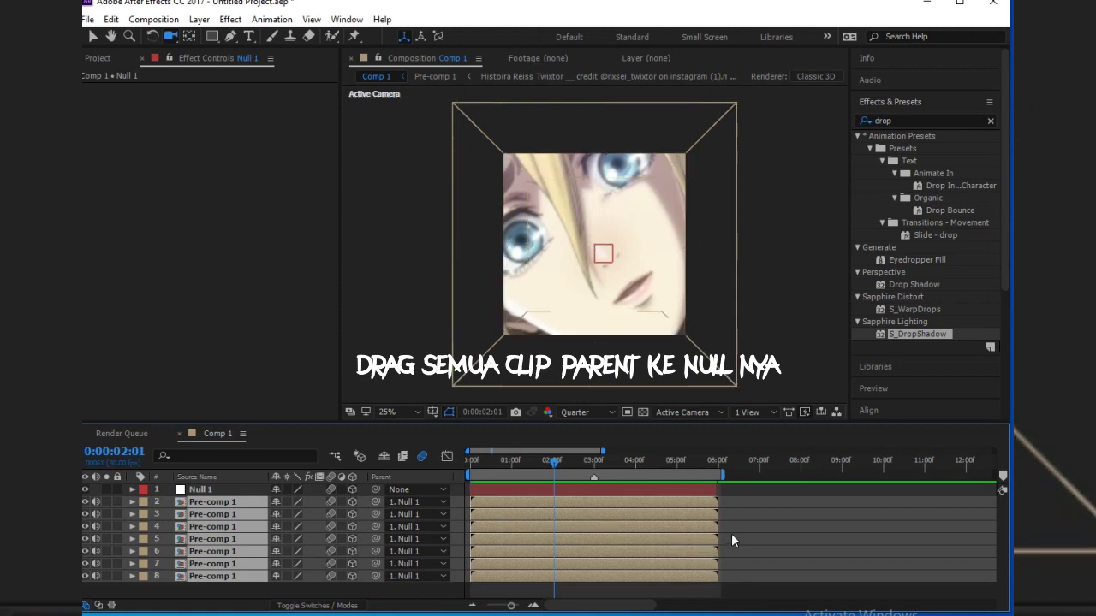
Step: Scale the null object to 59% on all axes and collapse its properties
left_click(732, 534)
left_click(517, 493)
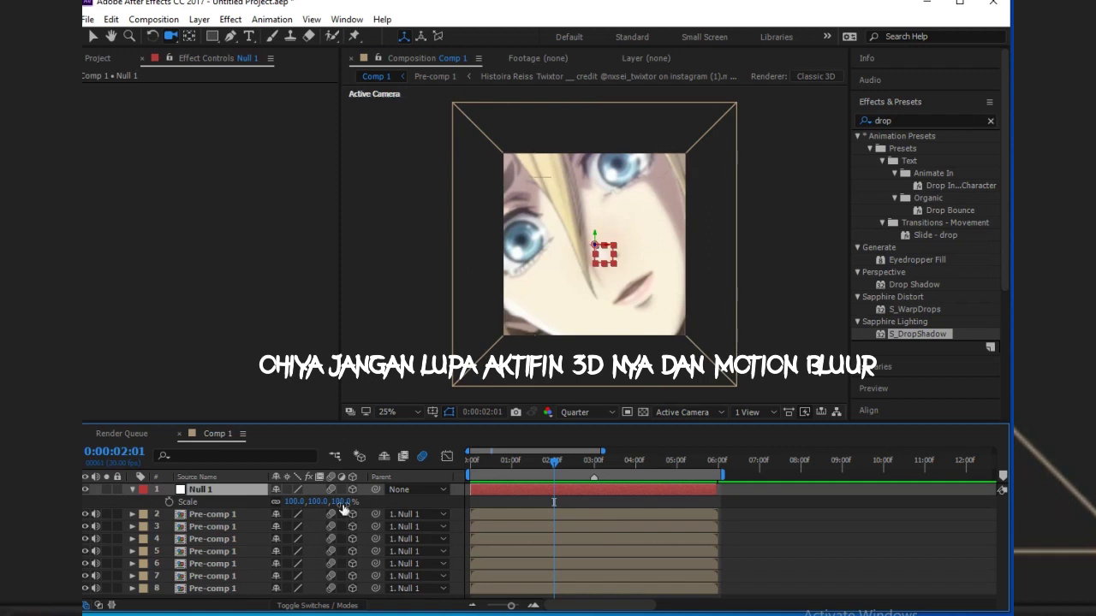
key("s")
left_click_drag(338, 502, 319, 511)
left_click(590, 500)
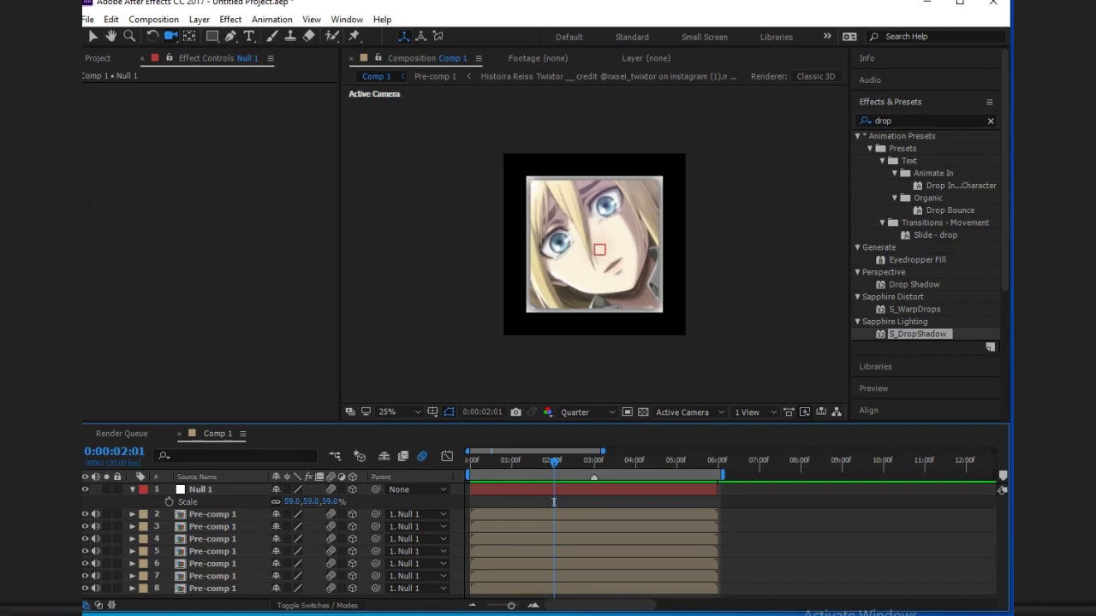
left_click(92, 36)
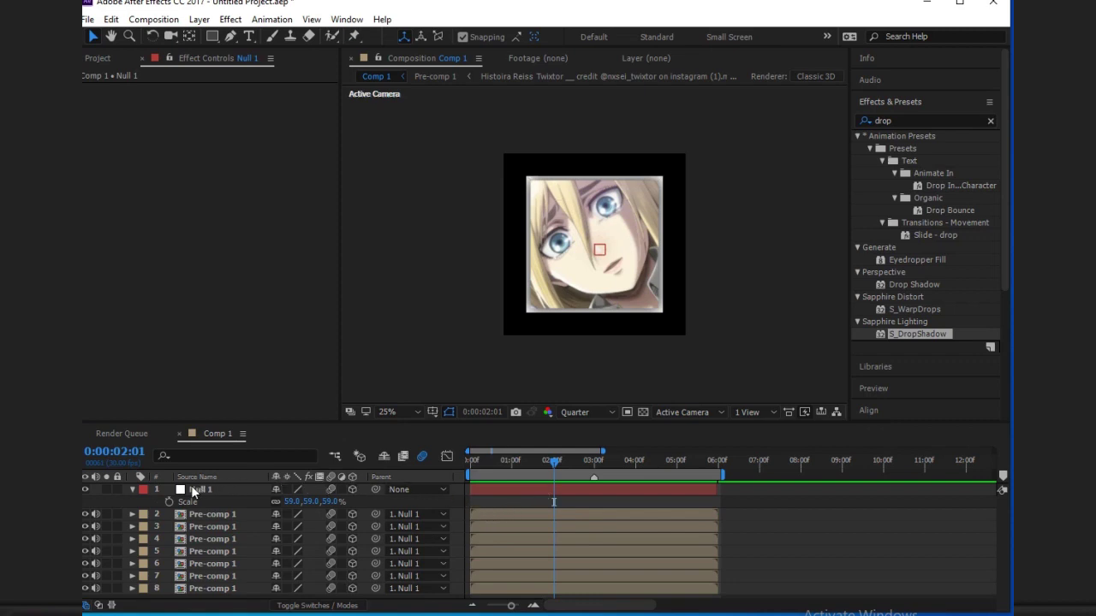
left_click(132, 489)
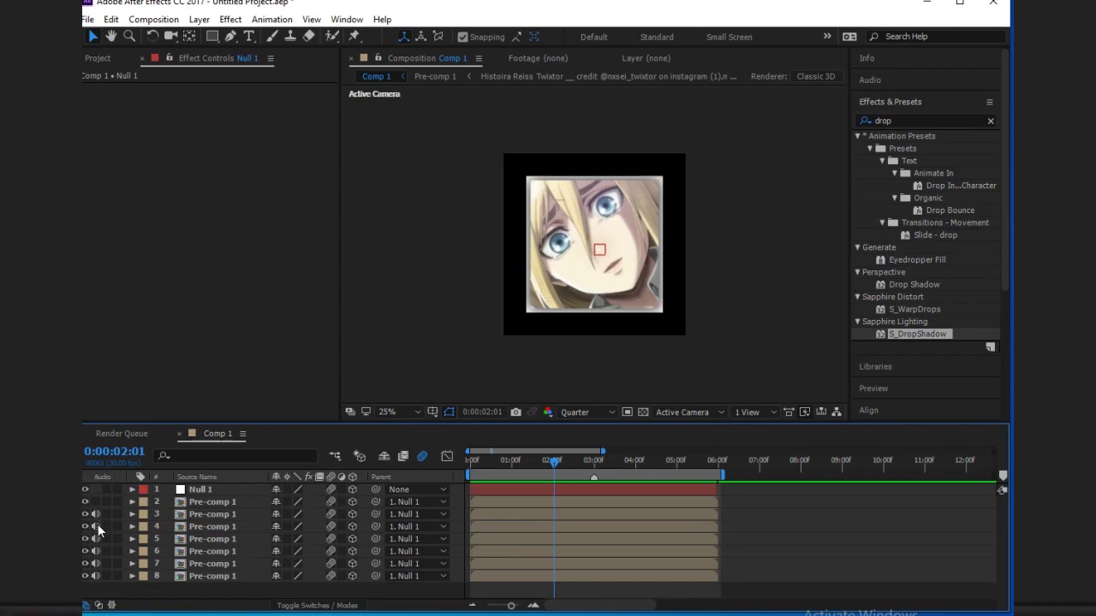
Step: Mute the audio of all the Pre-comp 1 layers
left_click(97, 564)
left_click(97, 578)
left_click(545, 502)
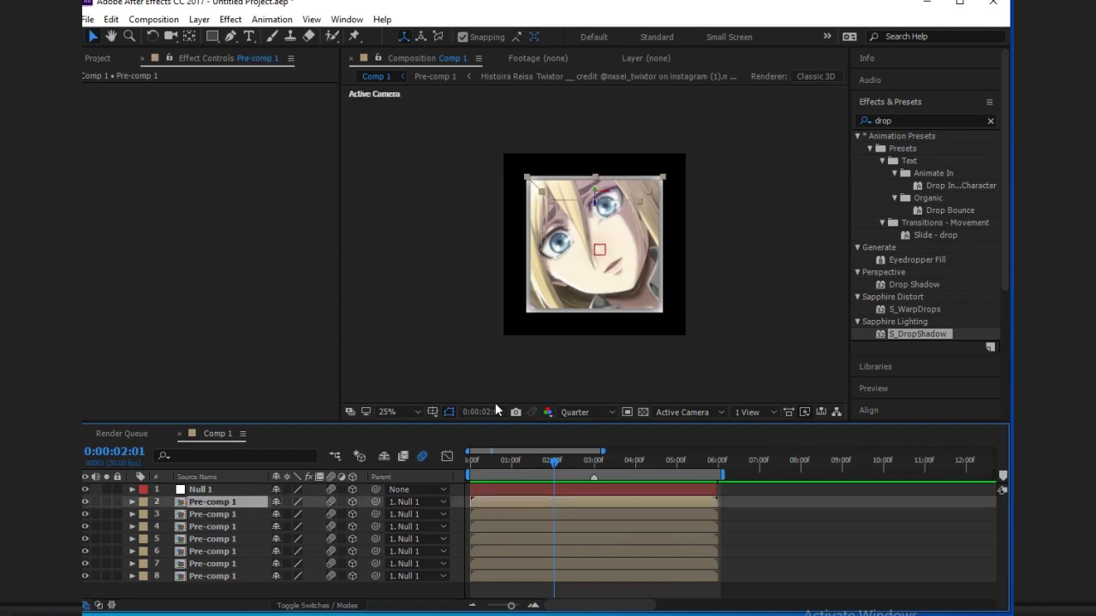
Step: Show the grid over the composition view and activate the Rectangle tool
left_click(431, 413)
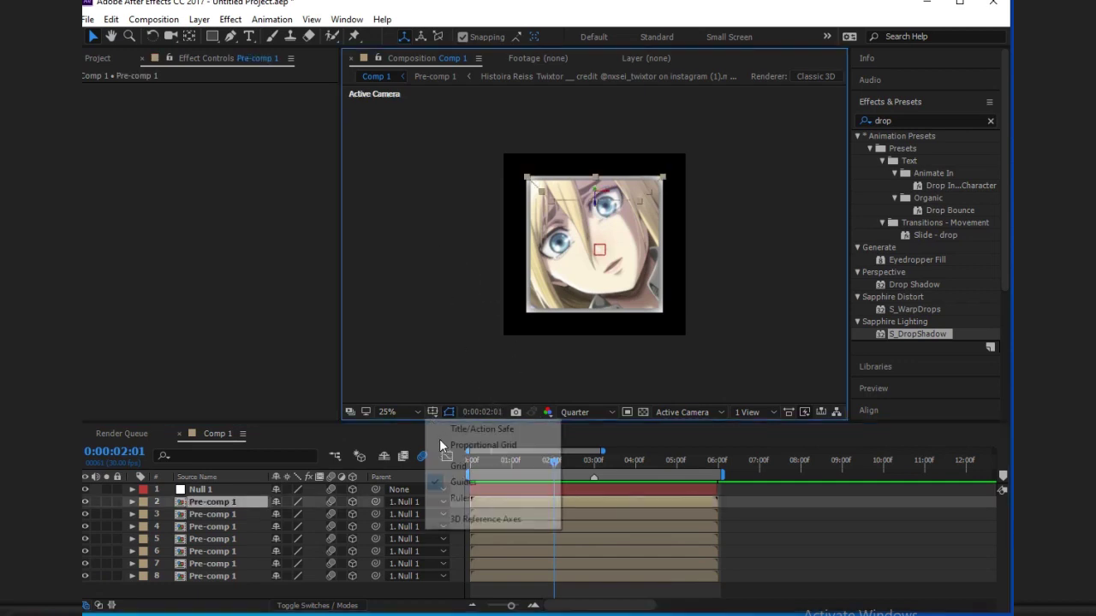
left_click(457, 466)
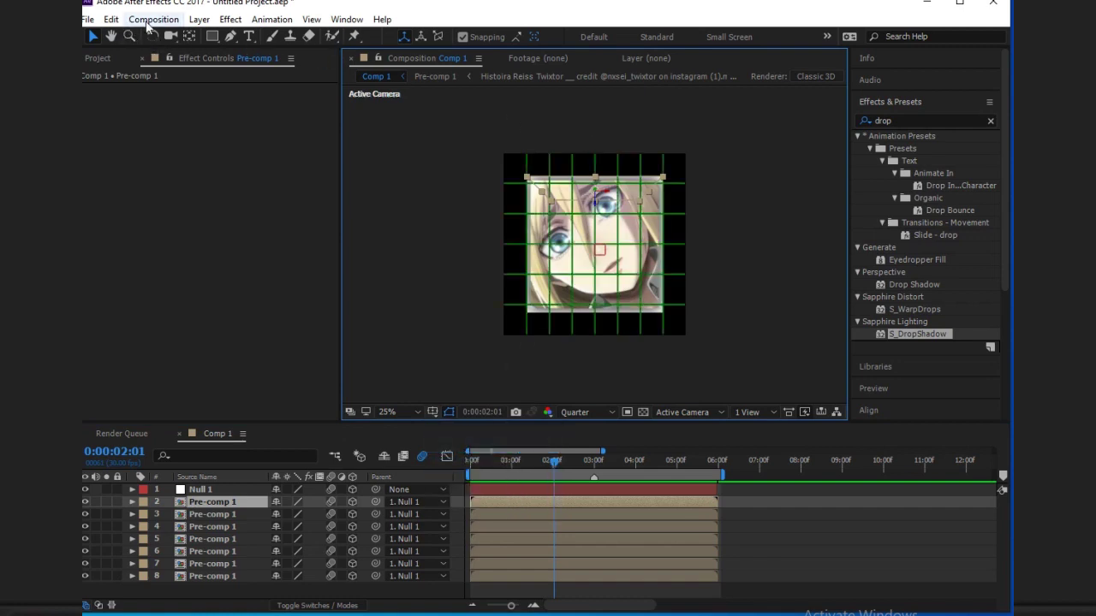
left_click(207, 39)
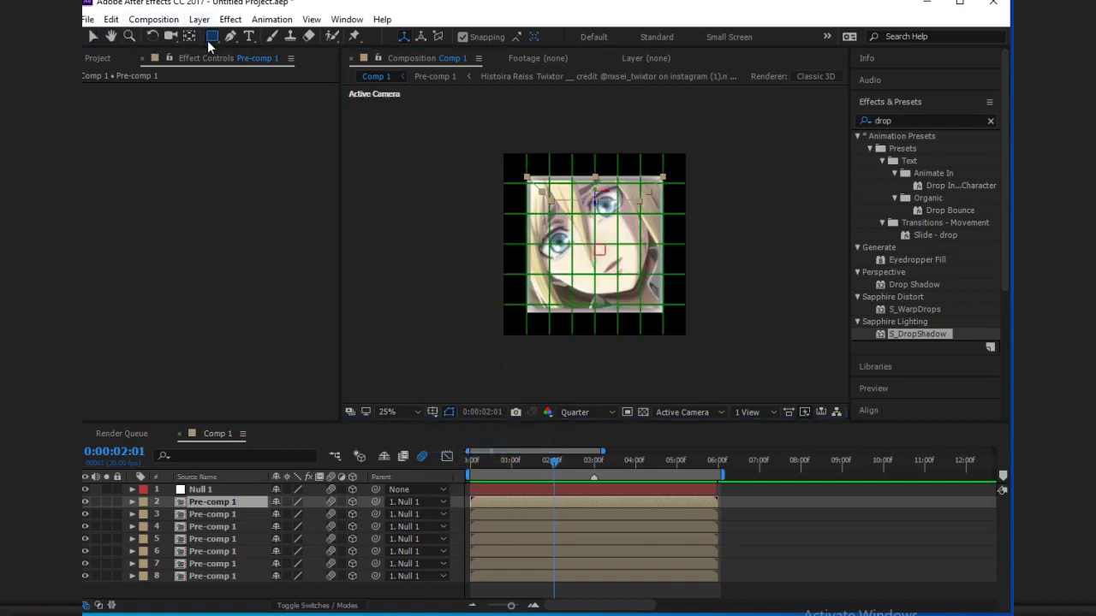
left_click(523, 576)
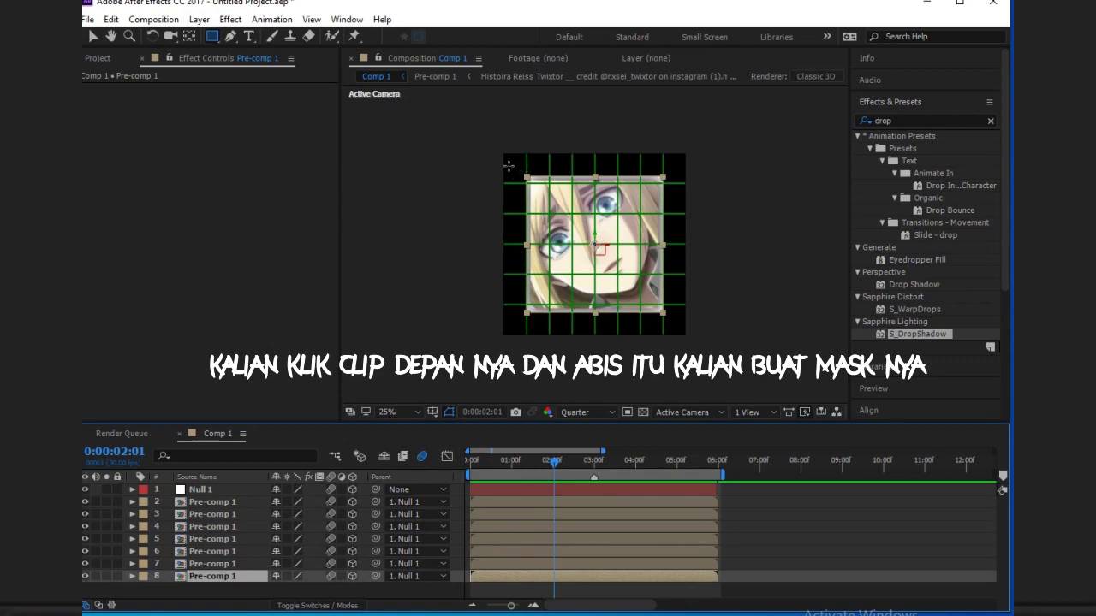
left_click_drag(507, 165, 595, 353)
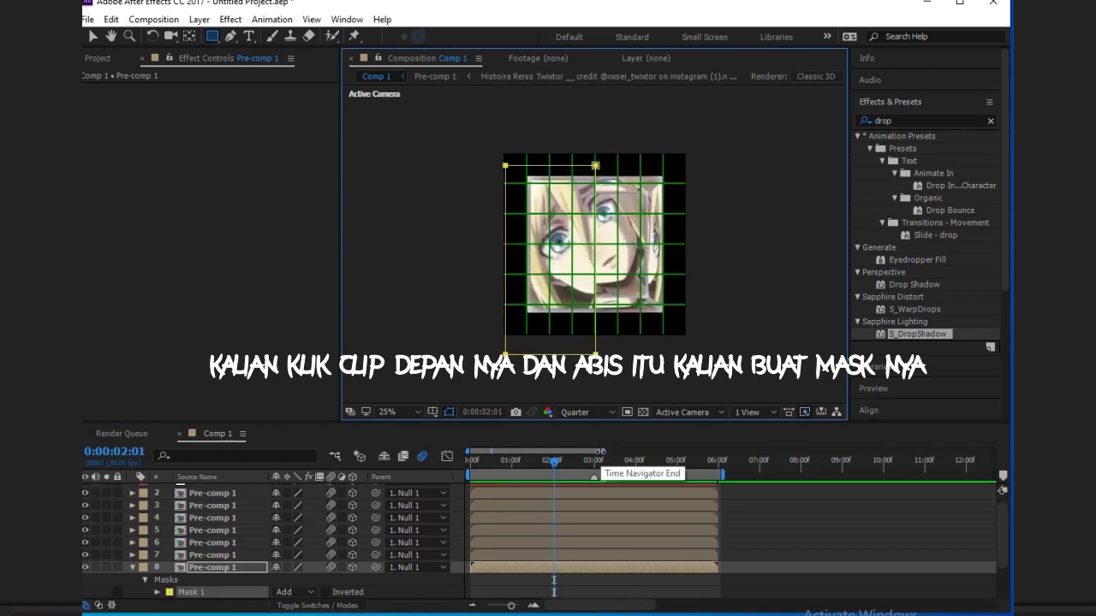
key("ctrl+z")
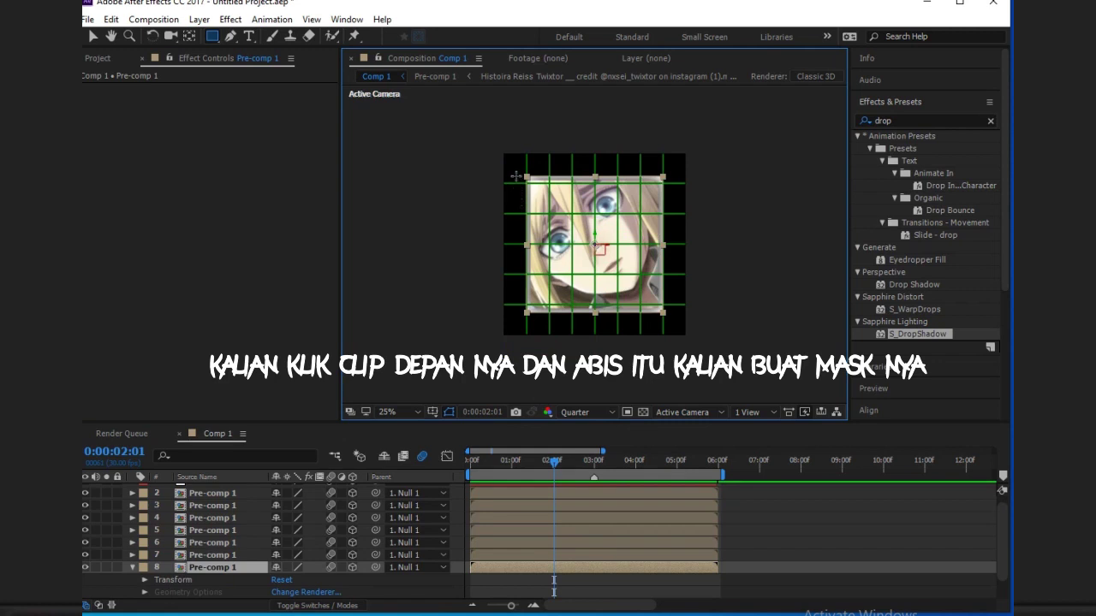
left_click_drag(498, 172, 727, 245)
key("ctrl+z")
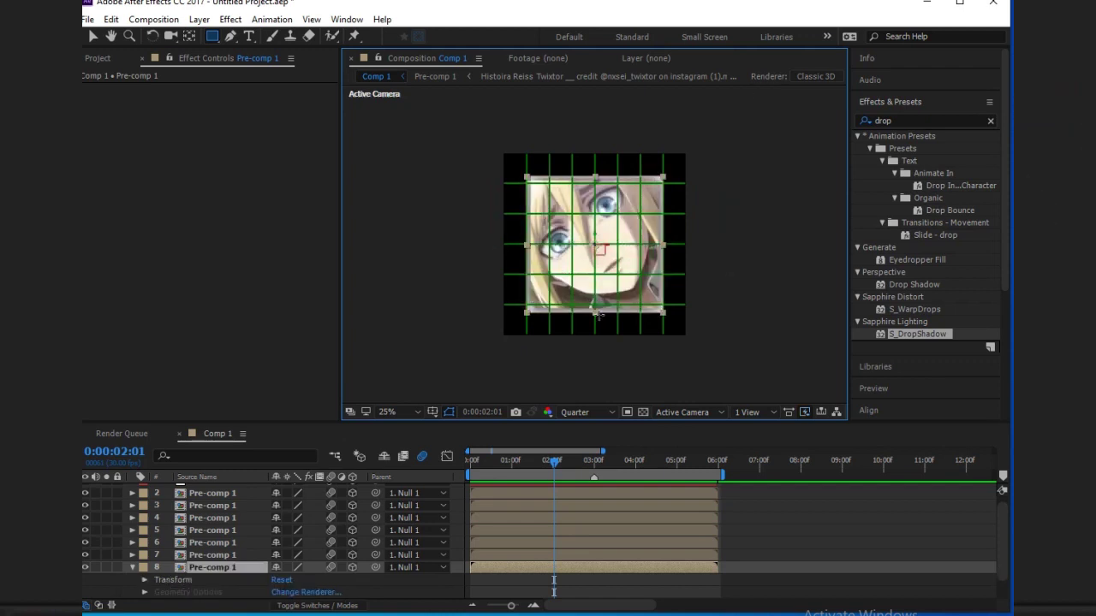
Step: Set the Y Rotation of the inner Pre-comp 1 copy on layer 3 to 90°
left_click(492, 505)
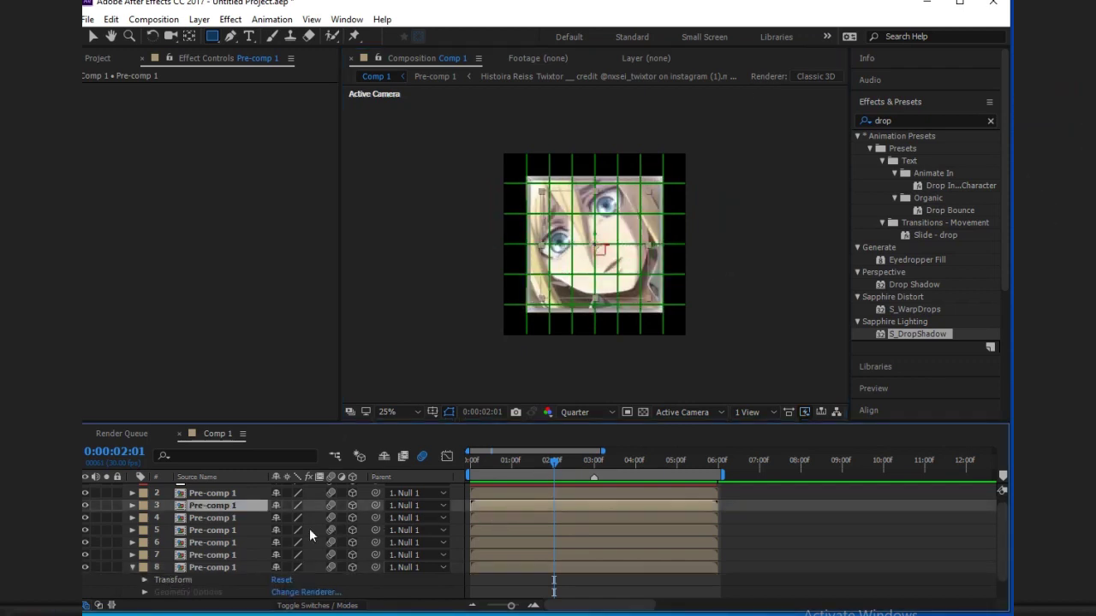
scroll(462, 543, "up", 1)
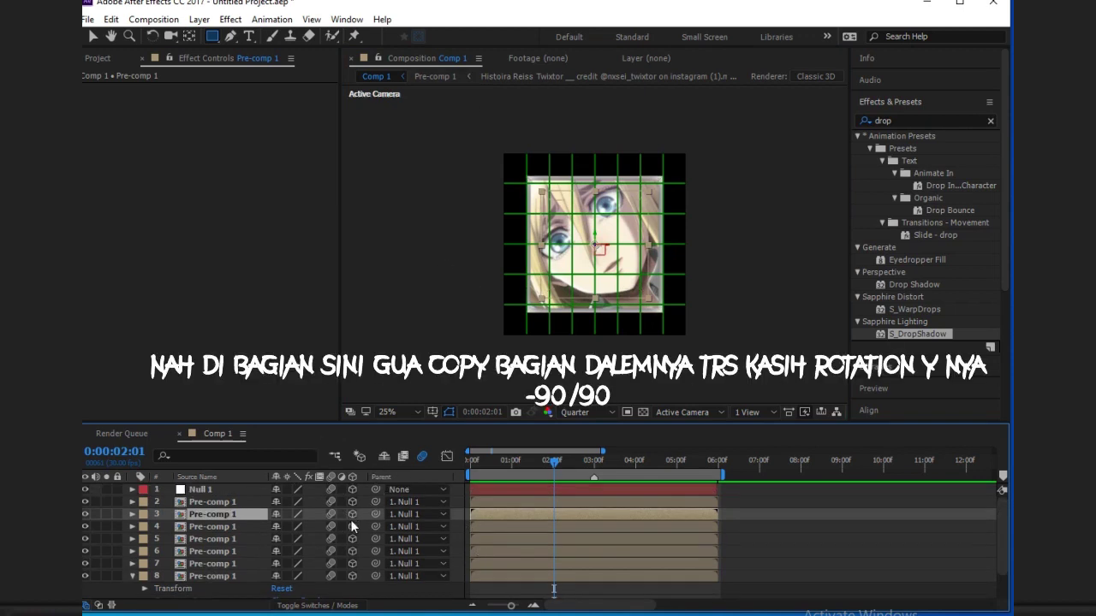
key("r")
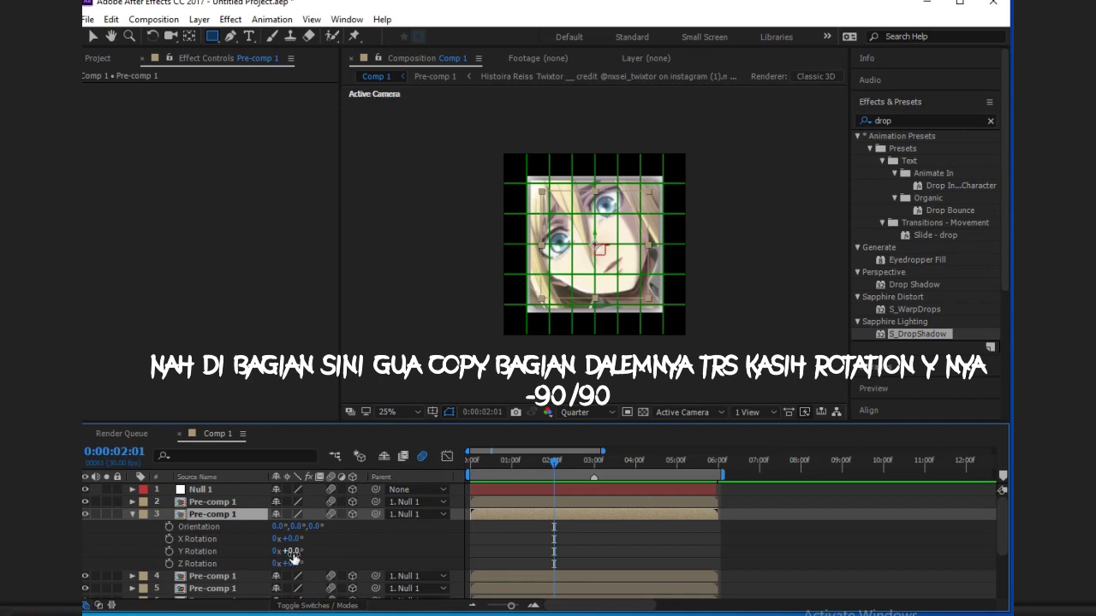
left_click(291, 539)
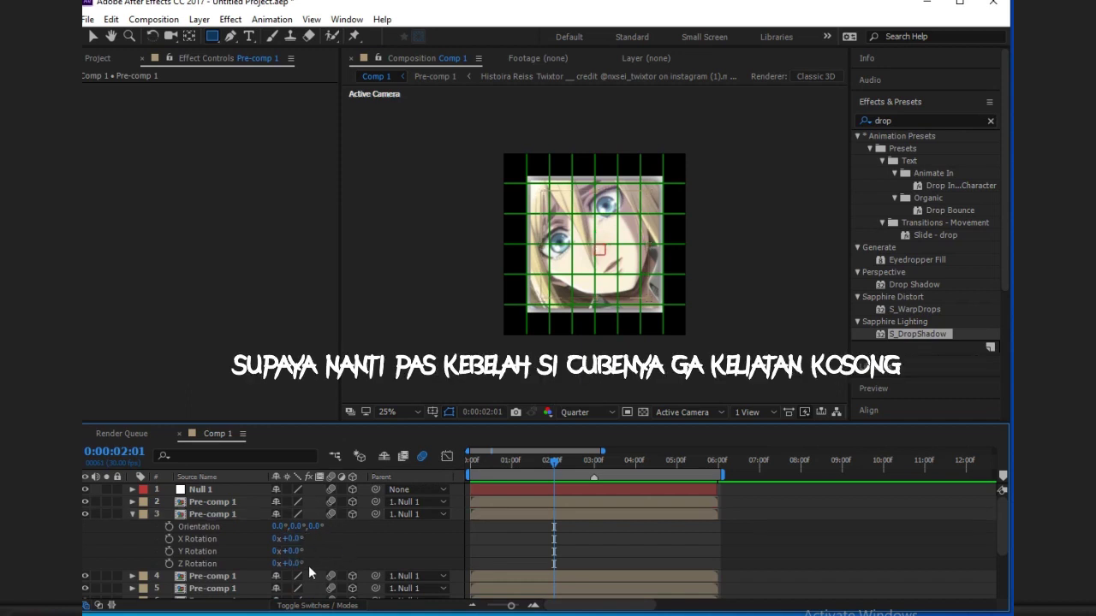
left_click(307, 568)
left_click(292, 552)
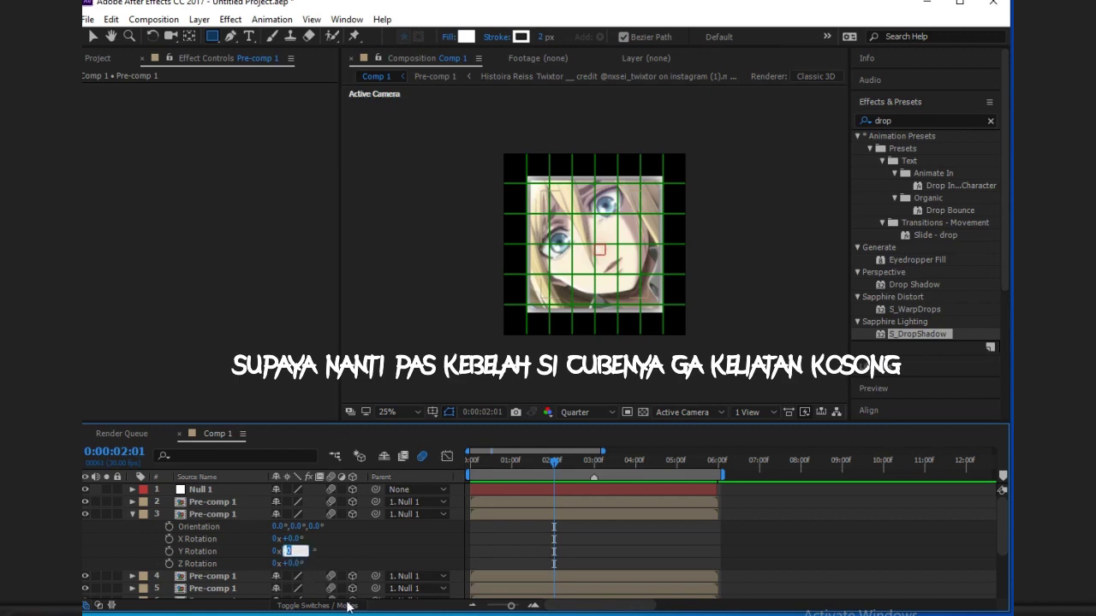
type("90")
key("Return")
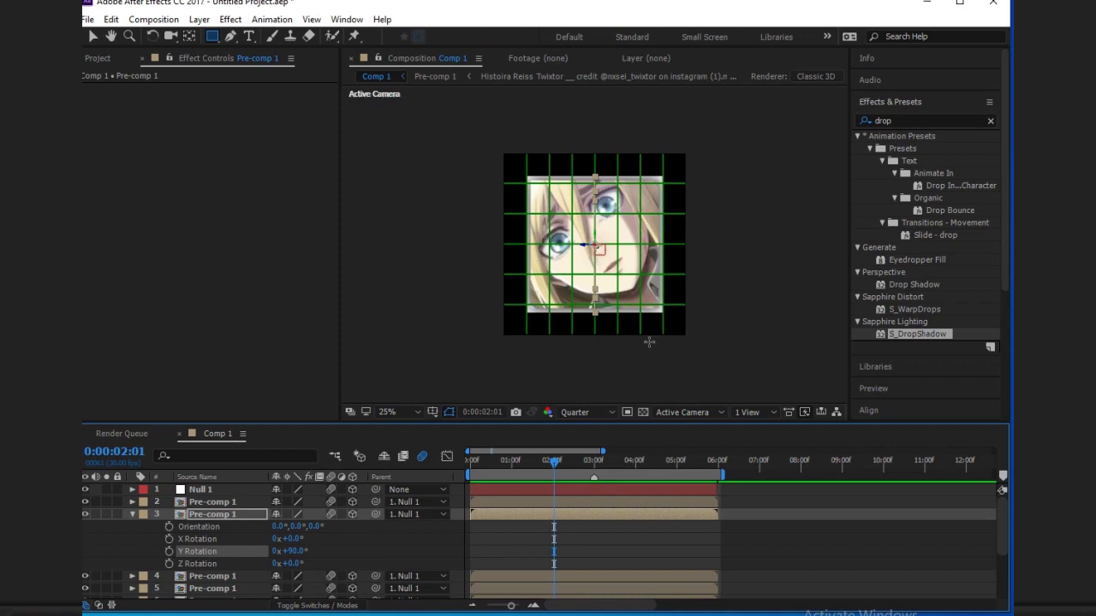
Step: Inspect the cube in Custom View 1, hiding and reshowing layer 2 to identify its face, and return to Active Camera
left_click(681, 411)
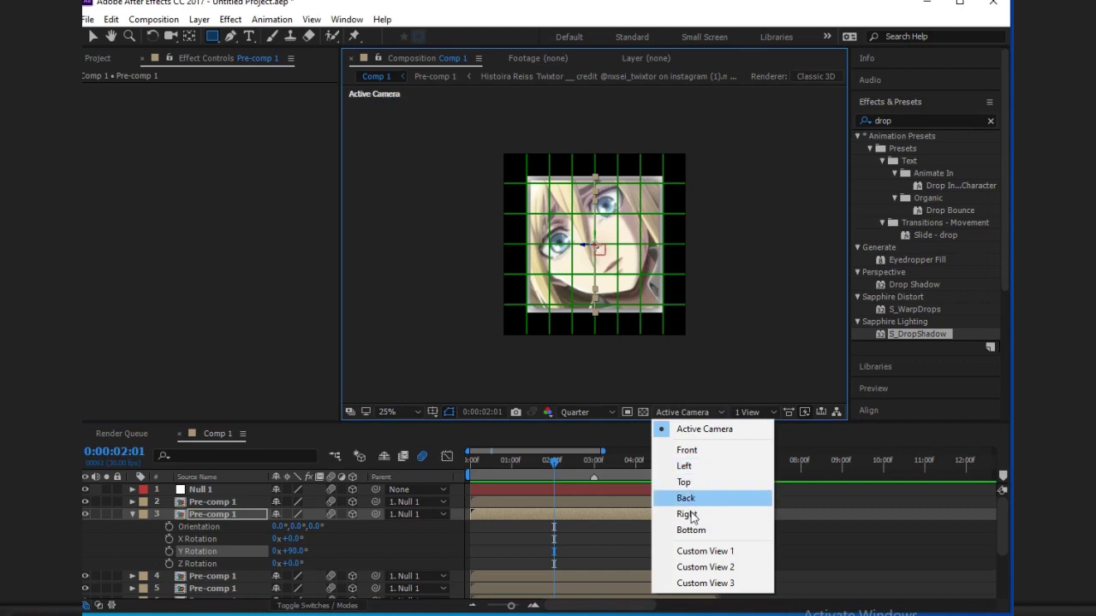
left_click(690, 551)
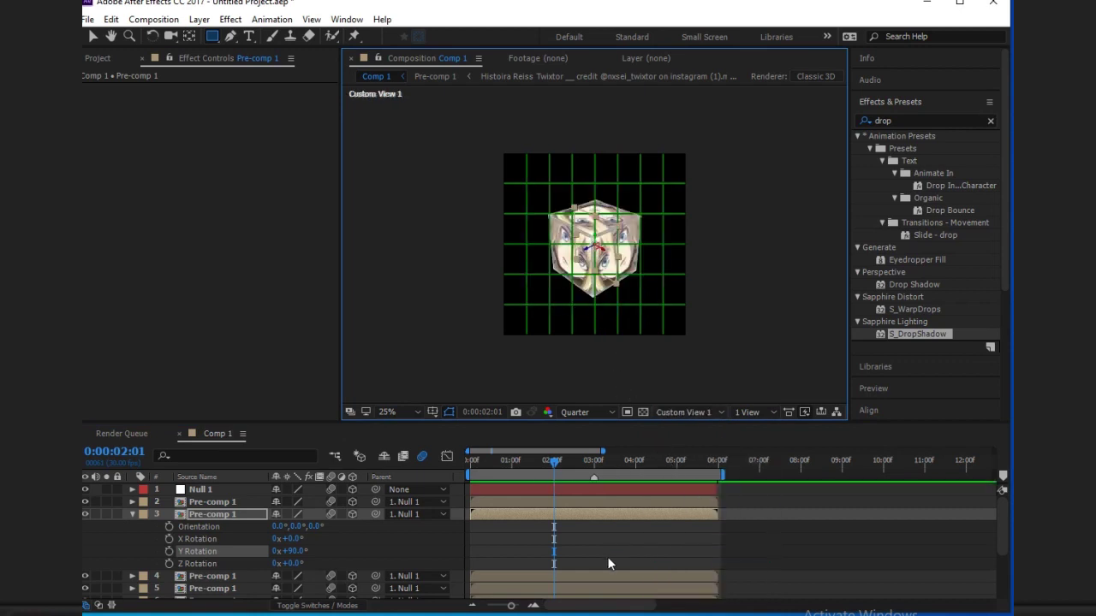
left_click(523, 502)
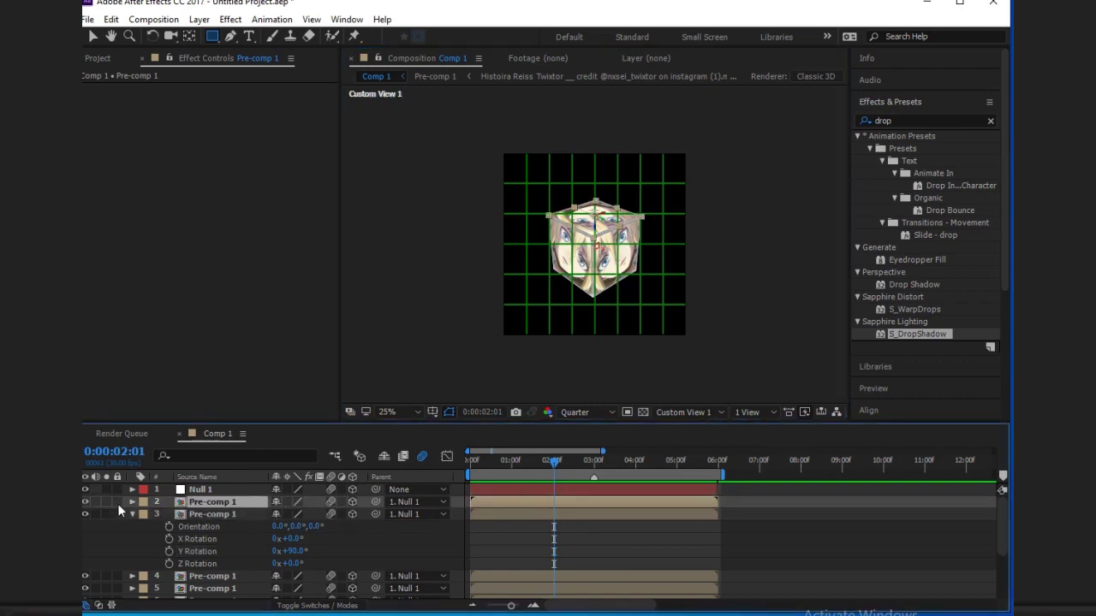
left_click(85, 502)
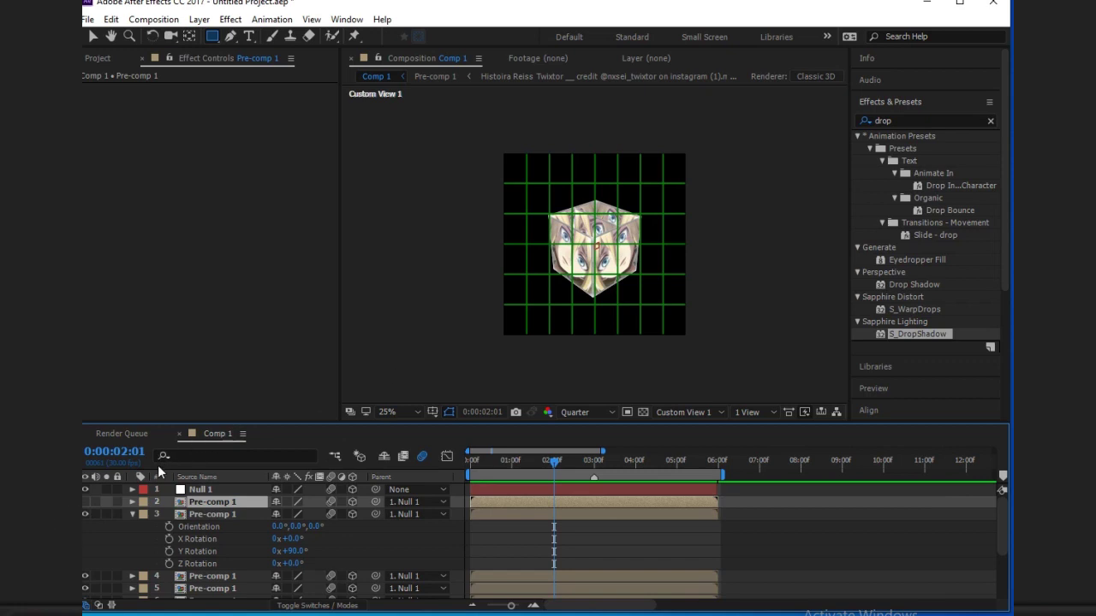
left_click(84, 502)
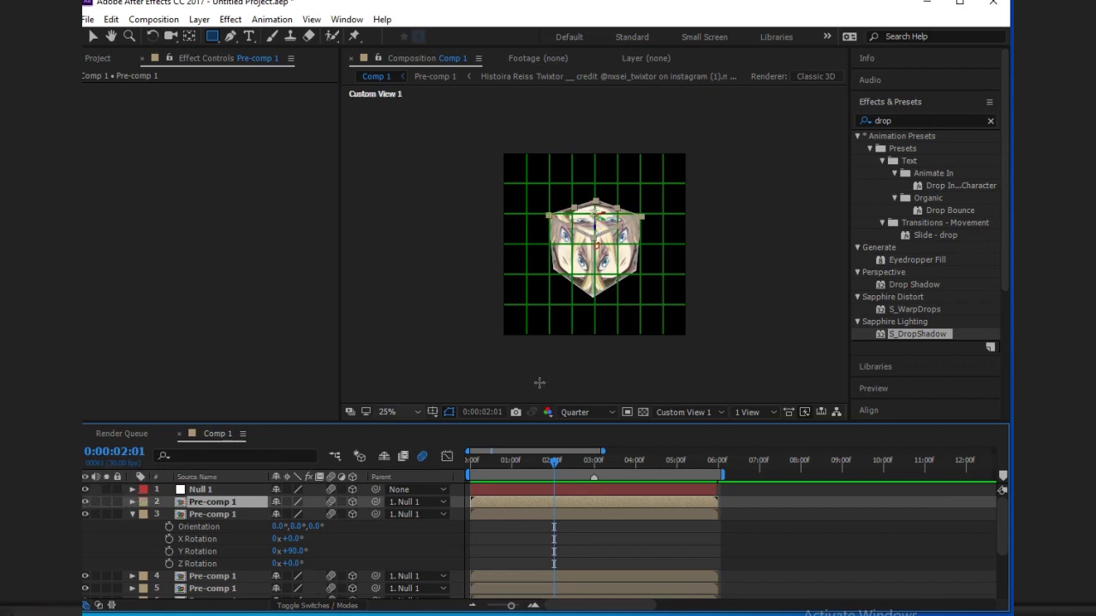
left_click(690, 410)
left_click(695, 430)
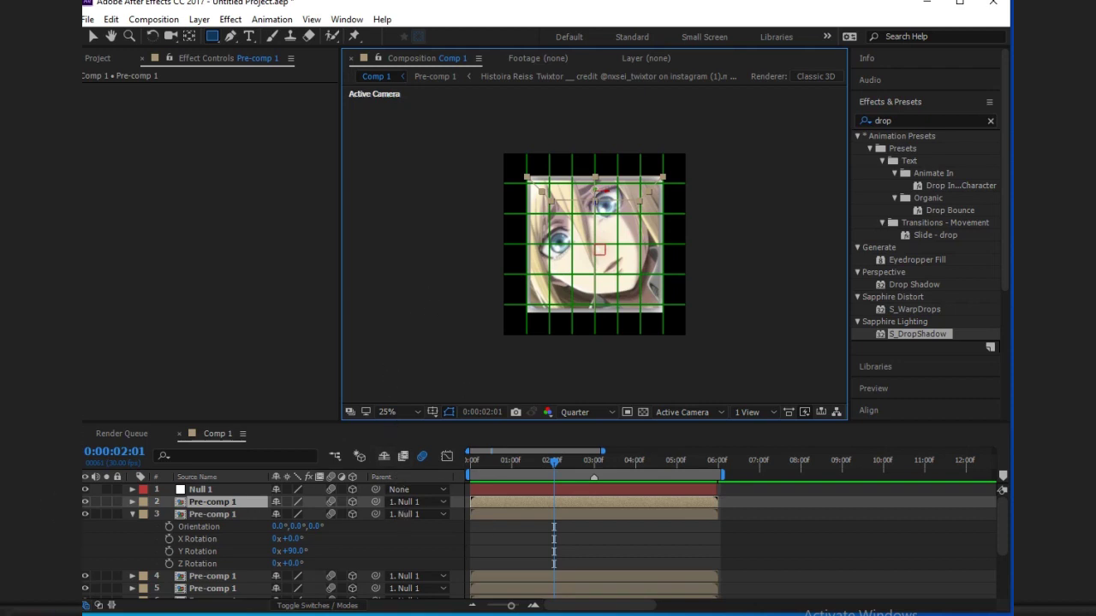
Step: Collapse the expanded properties of Pre-comp 1 layers 8 and 3
scroll(535, 589, "down", 3)
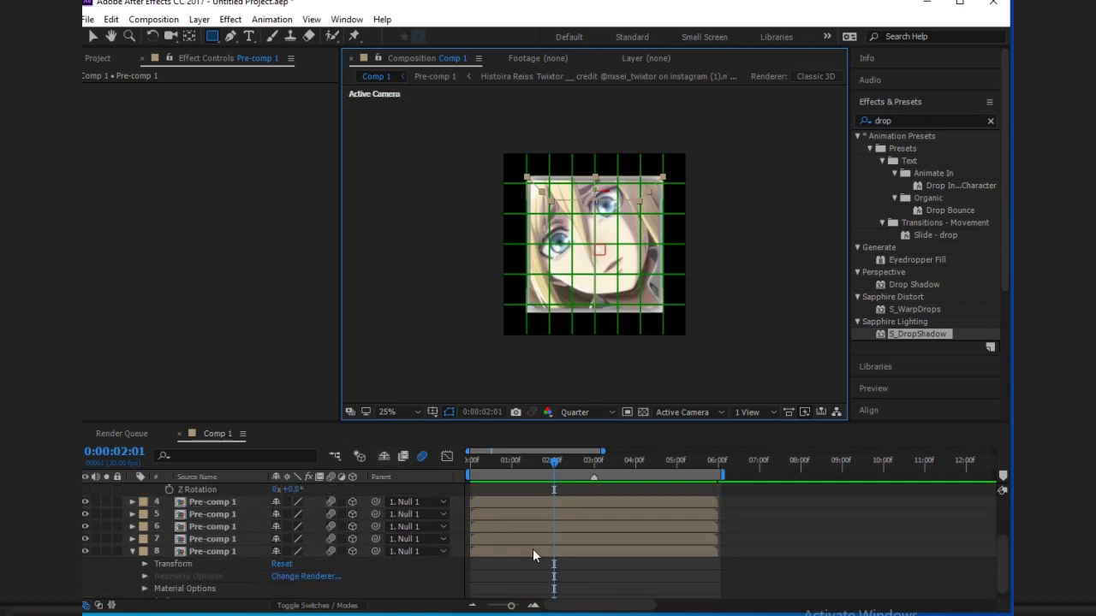
scroll(360, 572, "down", 1)
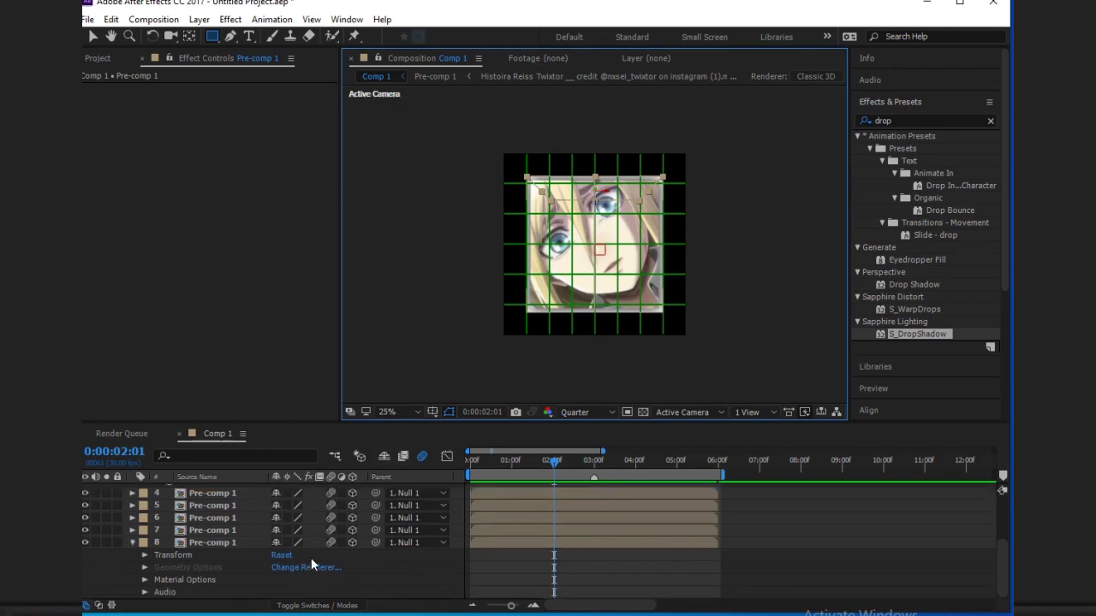
left_click(132, 542)
scroll(591, 548, "up", 2)
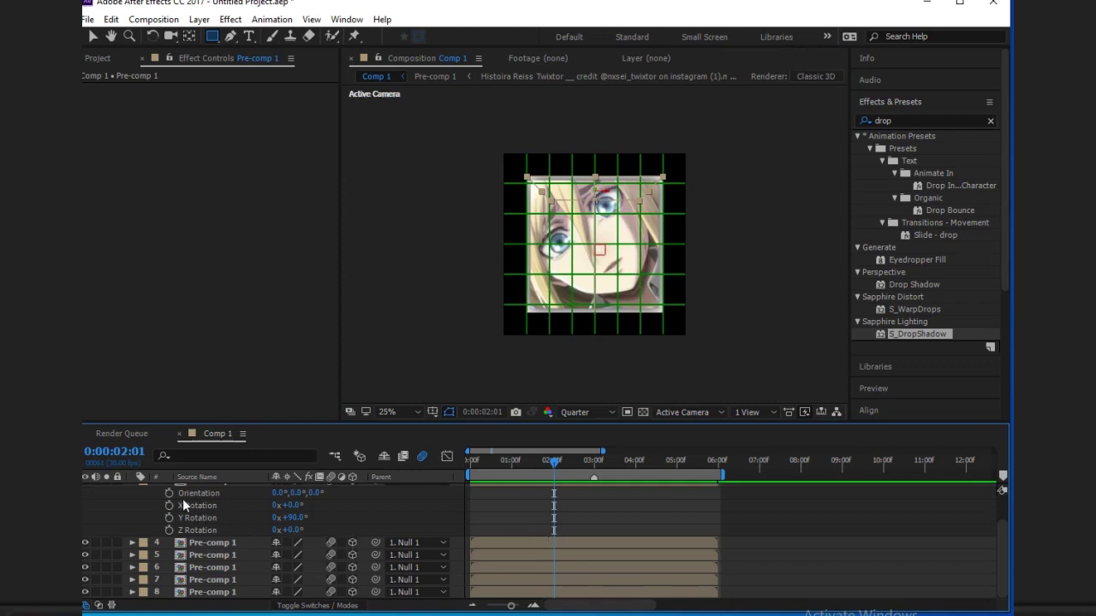
scroll(182, 498, "up", 3)
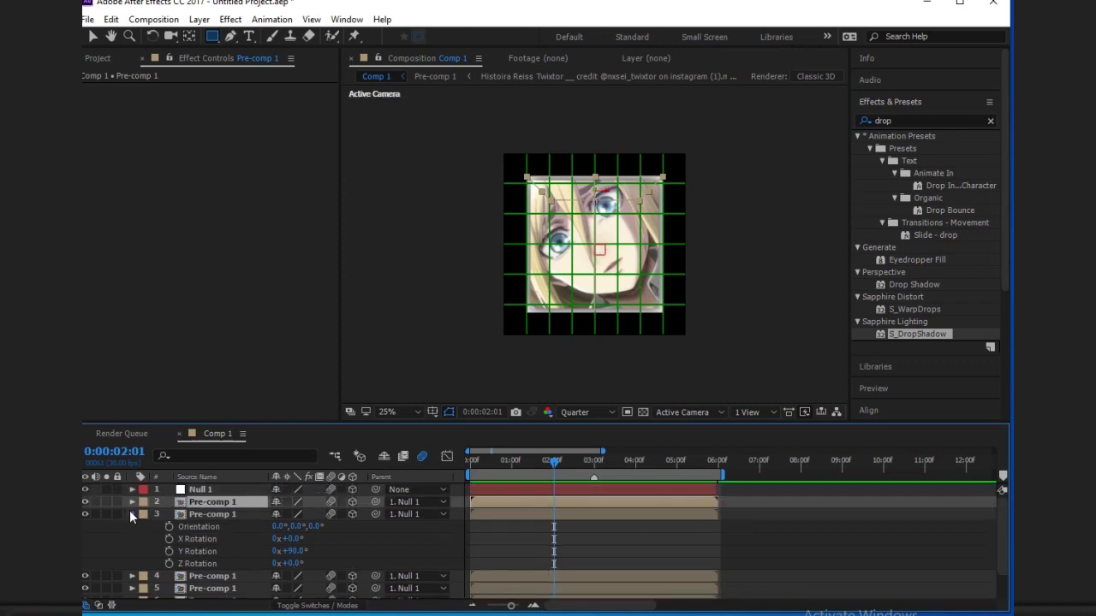
left_click(130, 514)
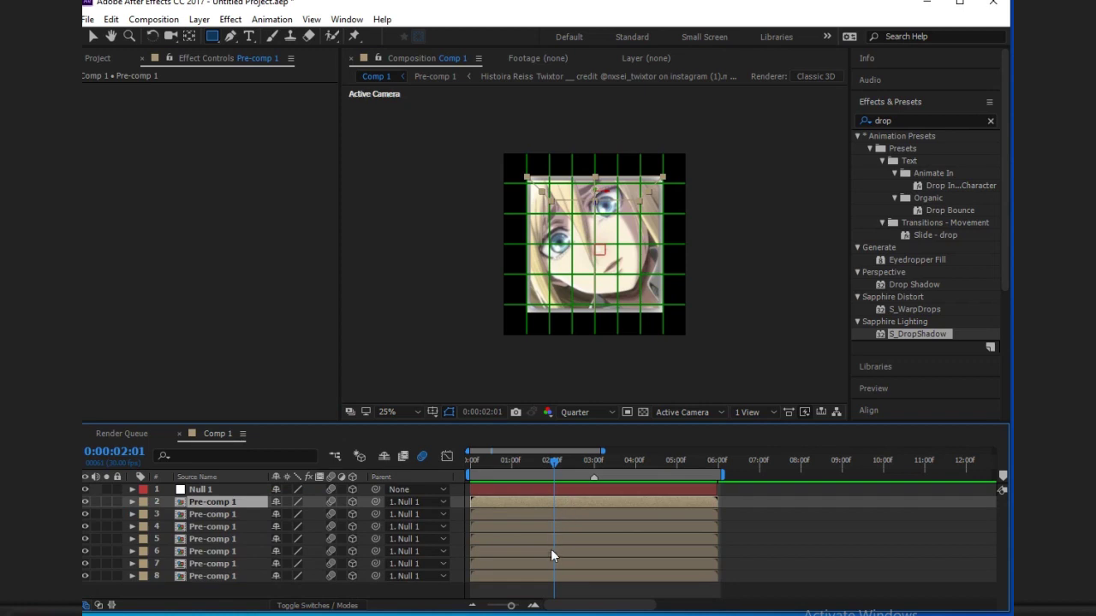
Step: Draw a rectangular mask over the left half of the front face on layer 8, ending at the vertical centre line
left_click(540, 577)
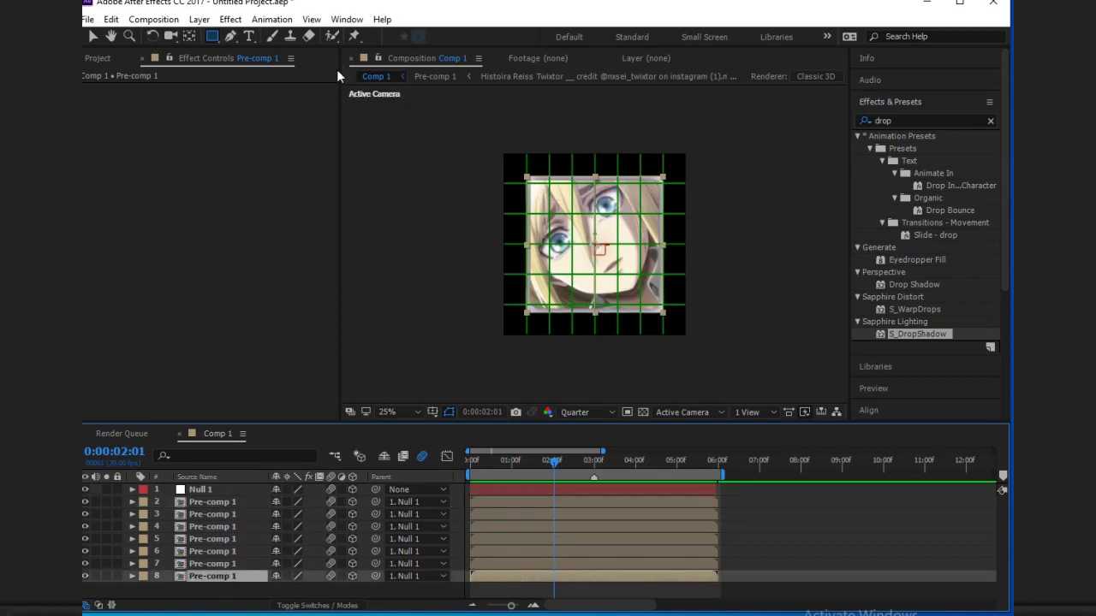
left_click_drag(513, 170, 594, 339)
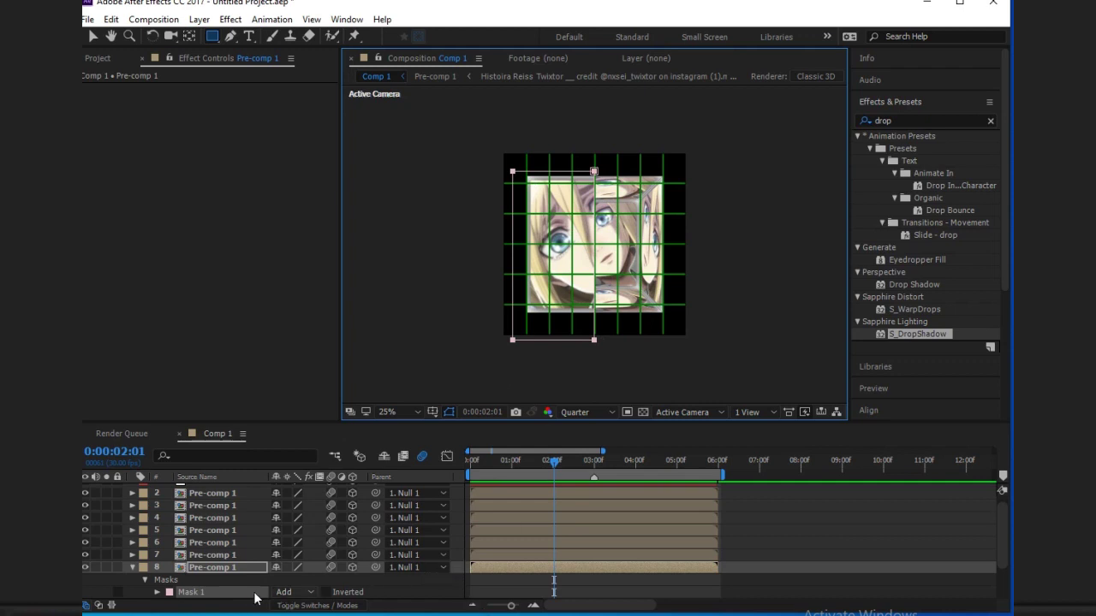
left_click(370, 593)
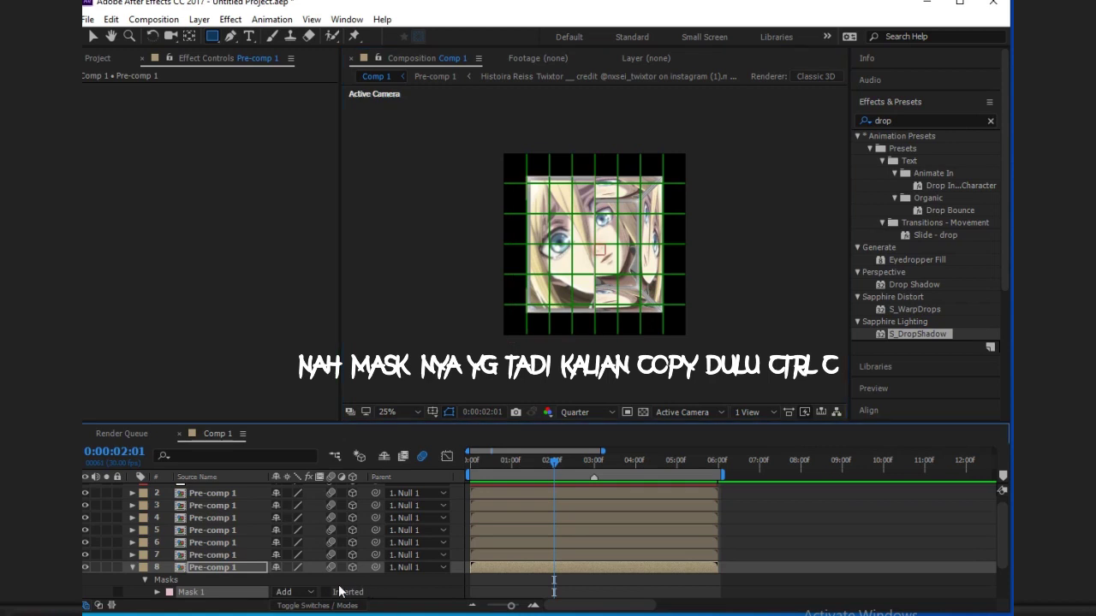
Step: Select the new mask on the front-face layer and collapse that layer's properties
left_click(242, 592)
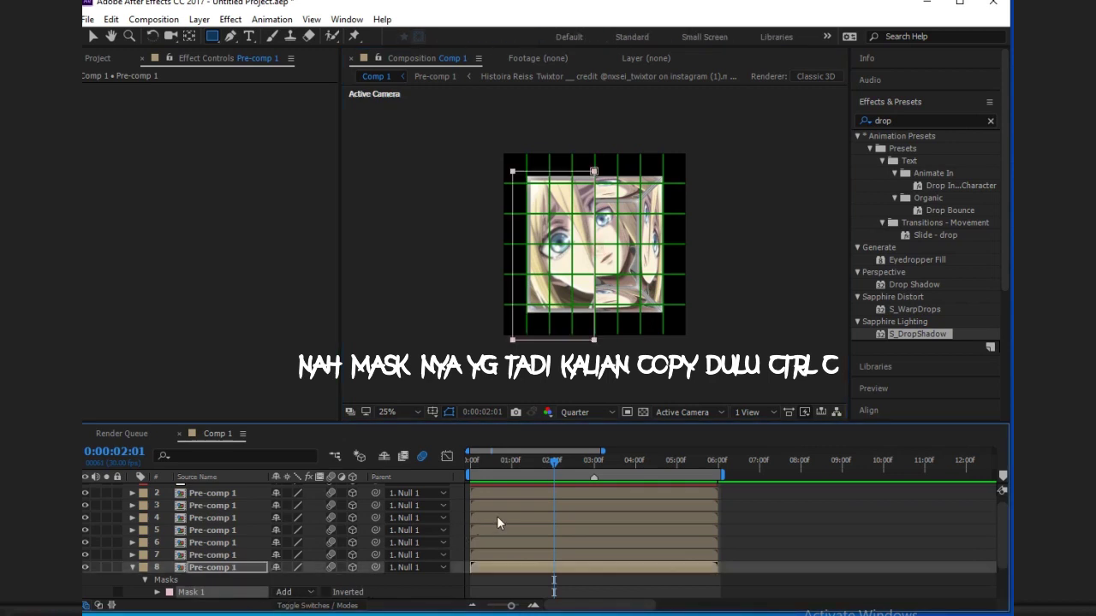
scroll(500, 523, "down", 2)
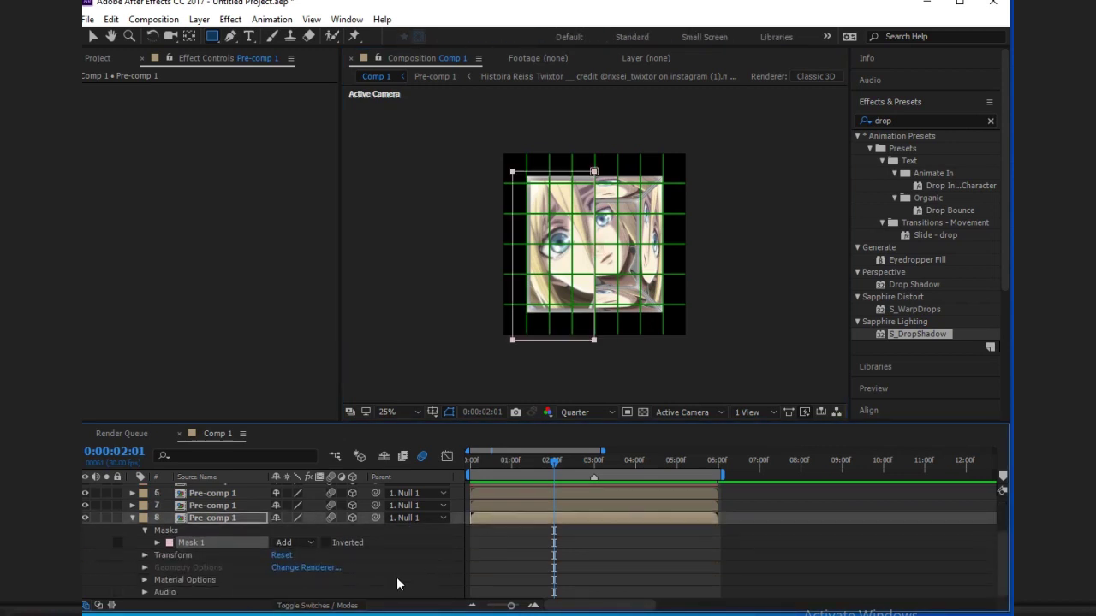
left_click(133, 518)
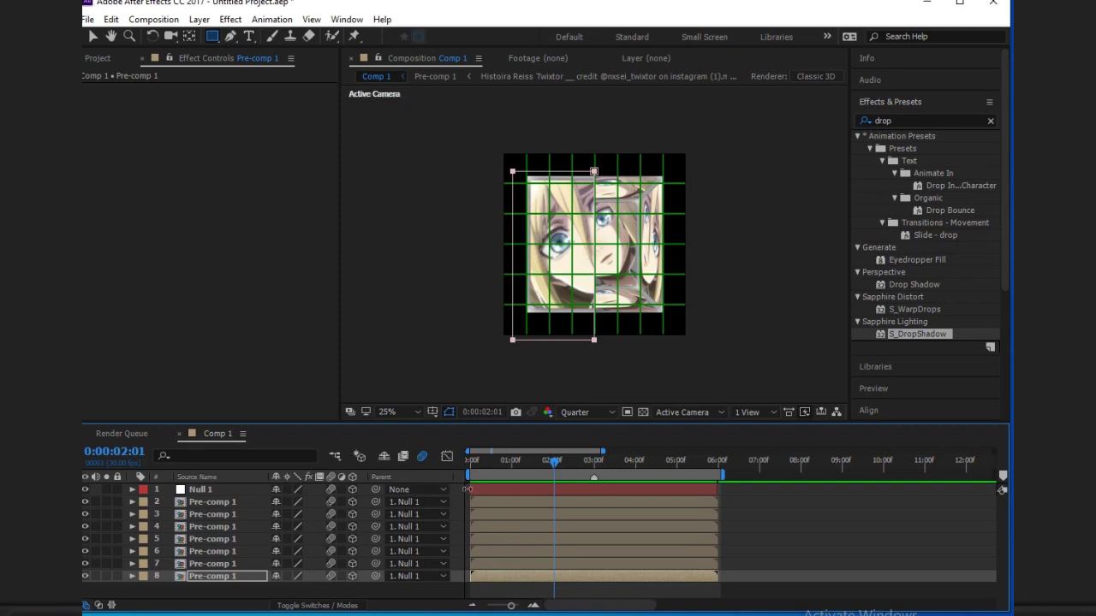
Step: Duplicate the null and all seven Pre-comp 1 layers to create a second cube in Comp 1
left_click_drag(462, 490, 453, 576)
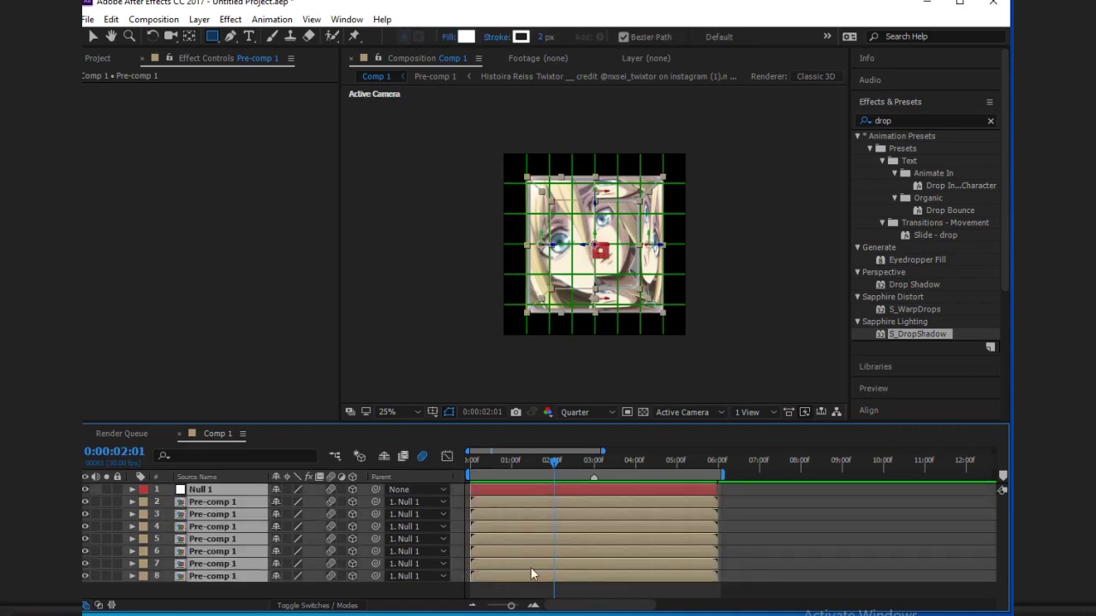
key("ctrl+v")
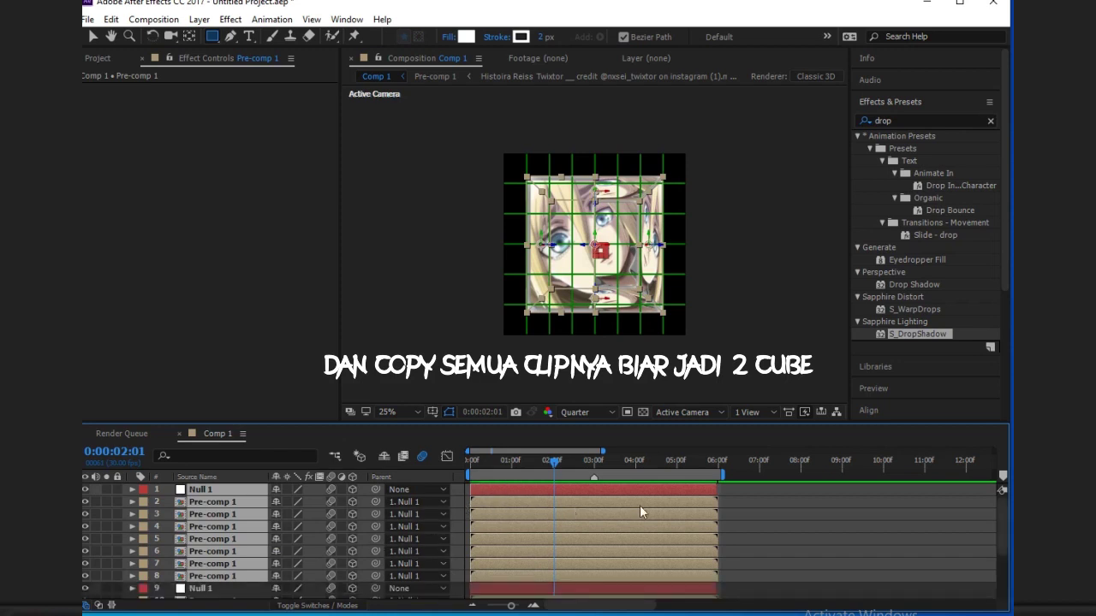
left_click(778, 513)
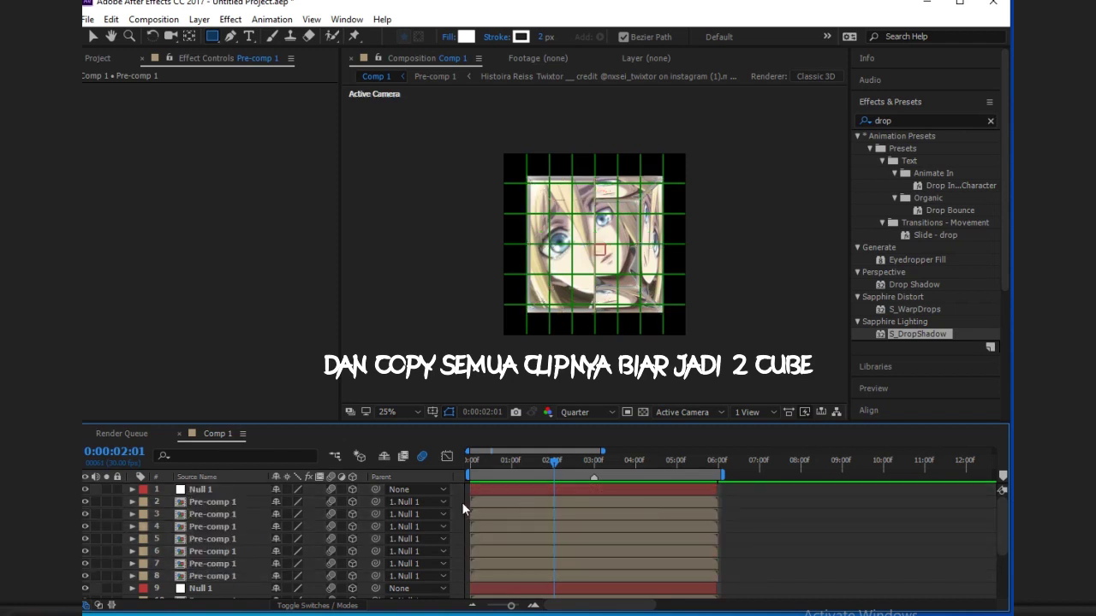
Step: Set the label colour of Pre-comp 1 layers 2 to 8 to Pink
left_click_drag(449, 502, 456, 583)
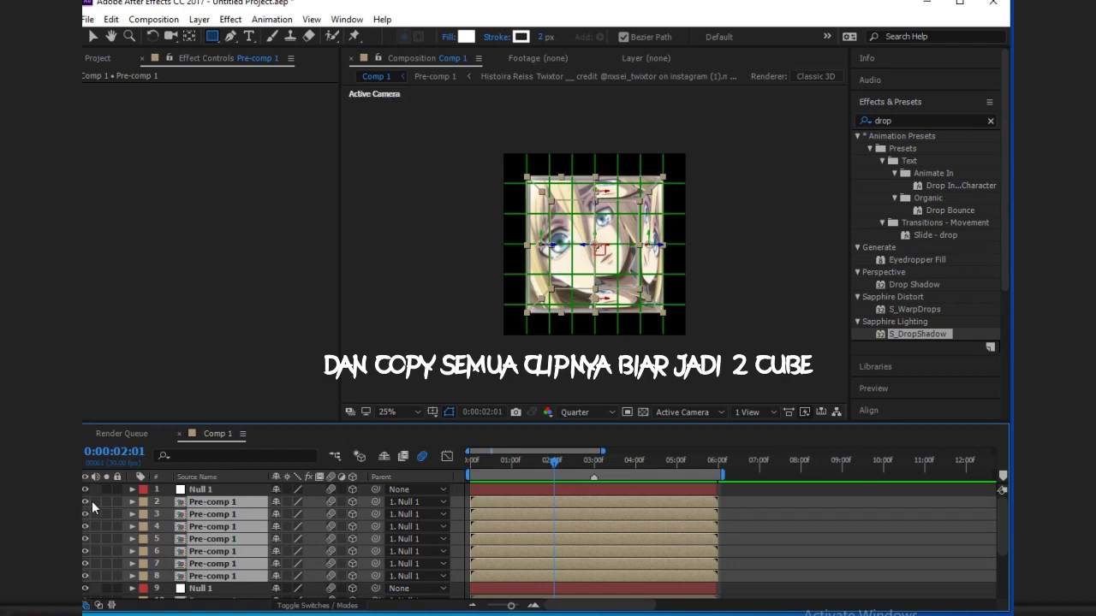
left_click(142, 503)
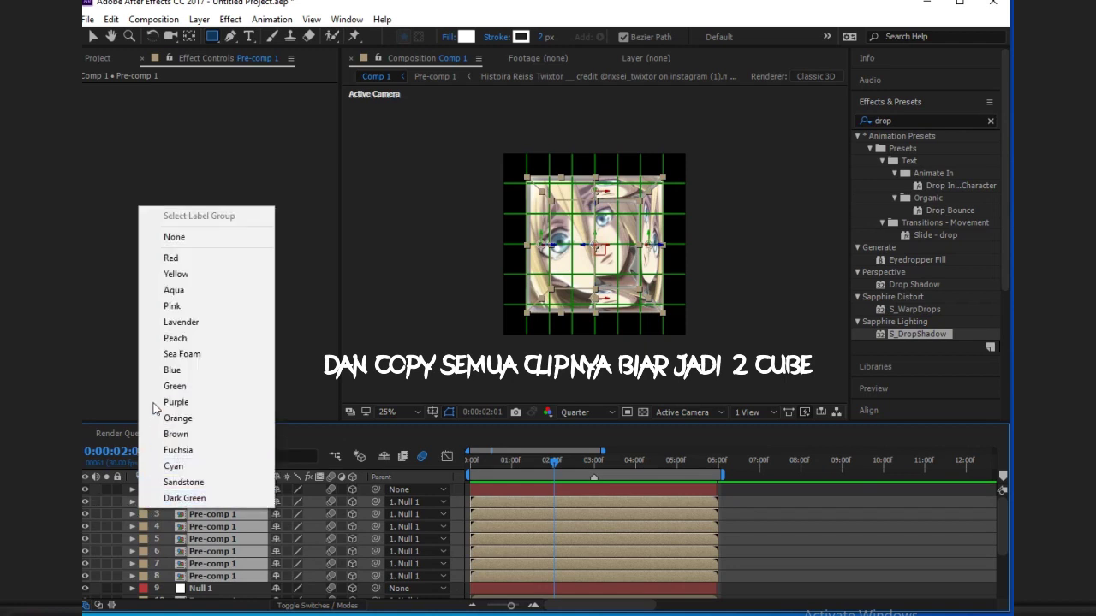
left_click(173, 306)
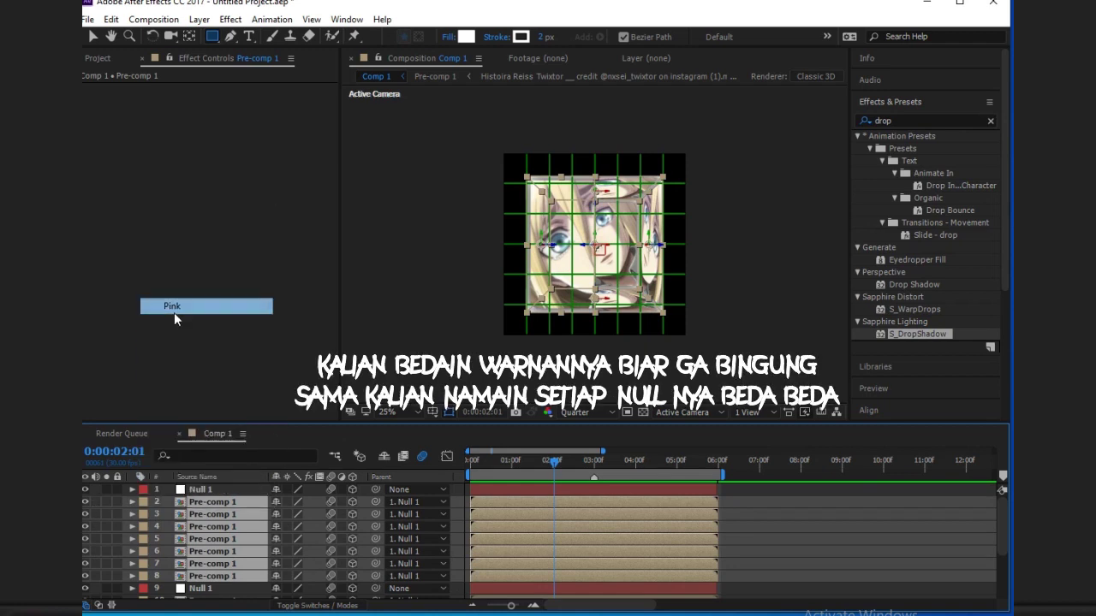
left_click(771, 554)
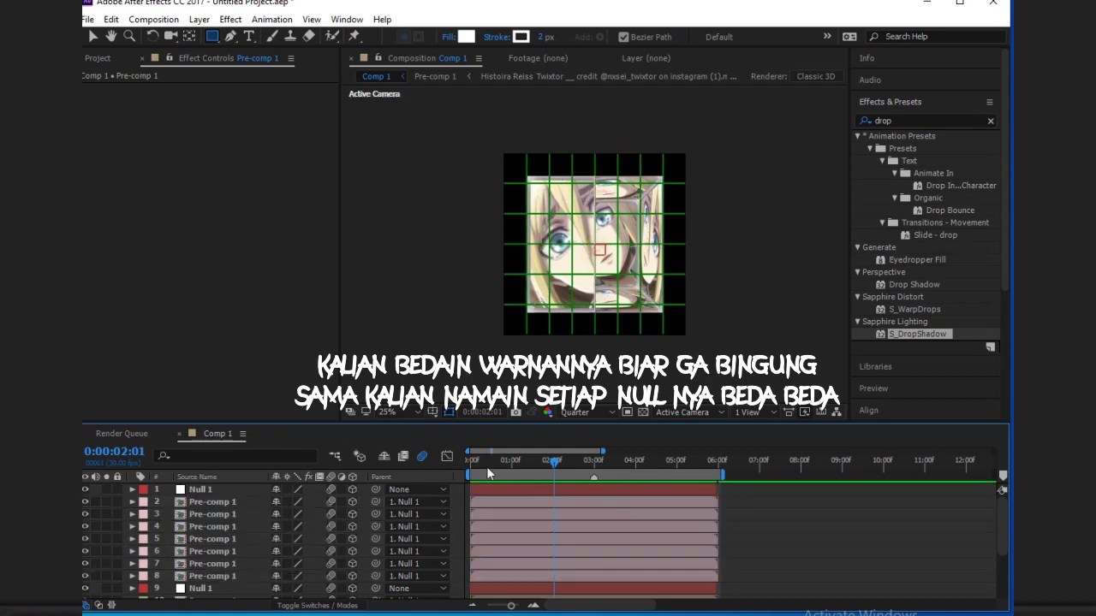
Step: Rename the null on layer 1, which controls the pink layers, as 1
left_click(502, 492)
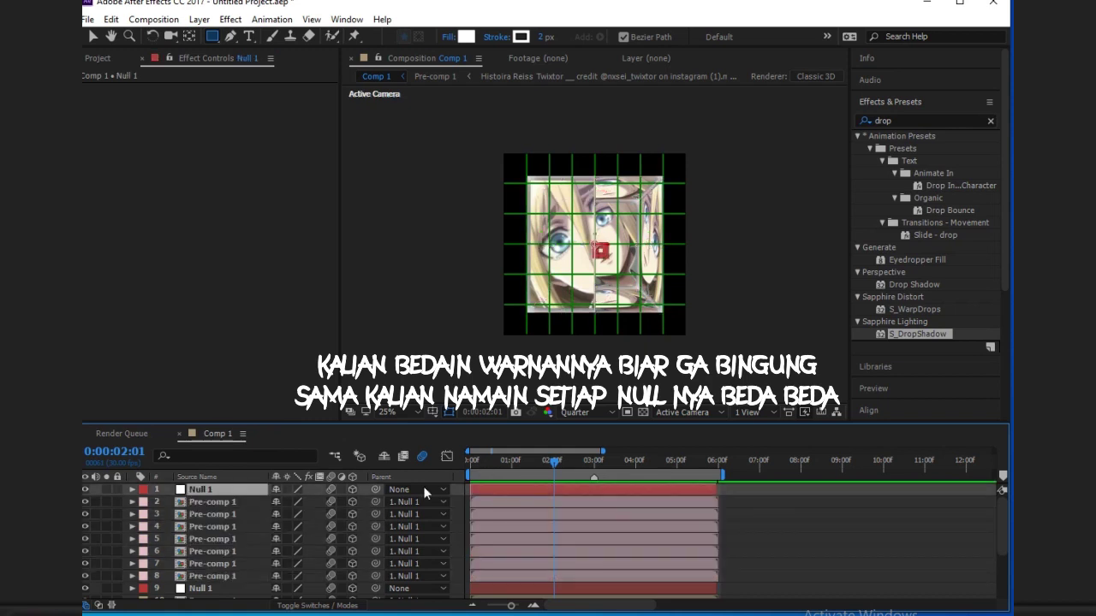
right_click(254, 495)
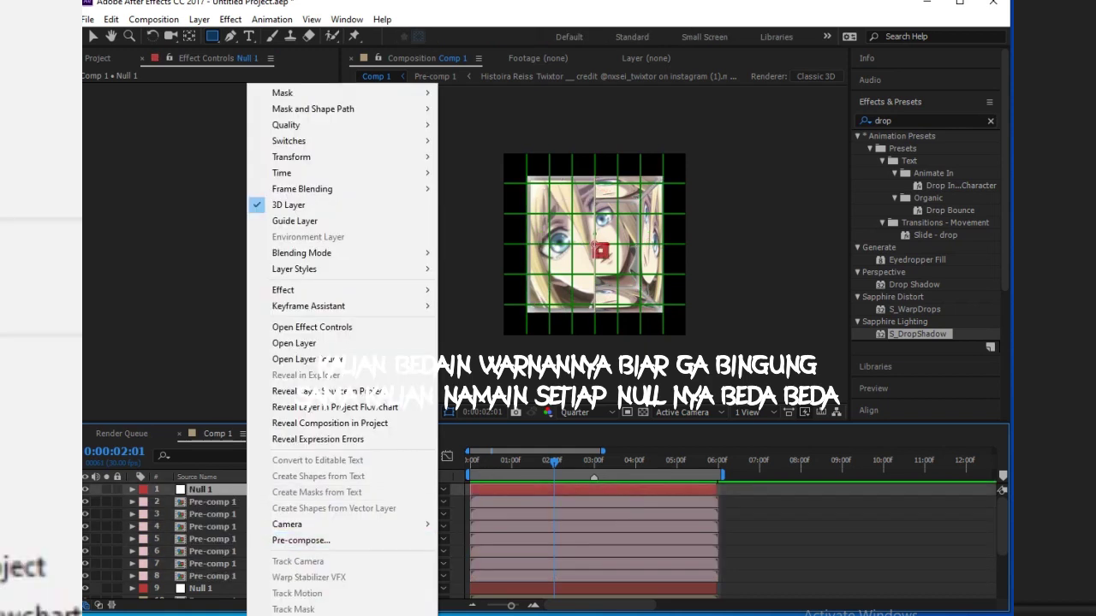
key("Escape")
key("Return")
type("1")
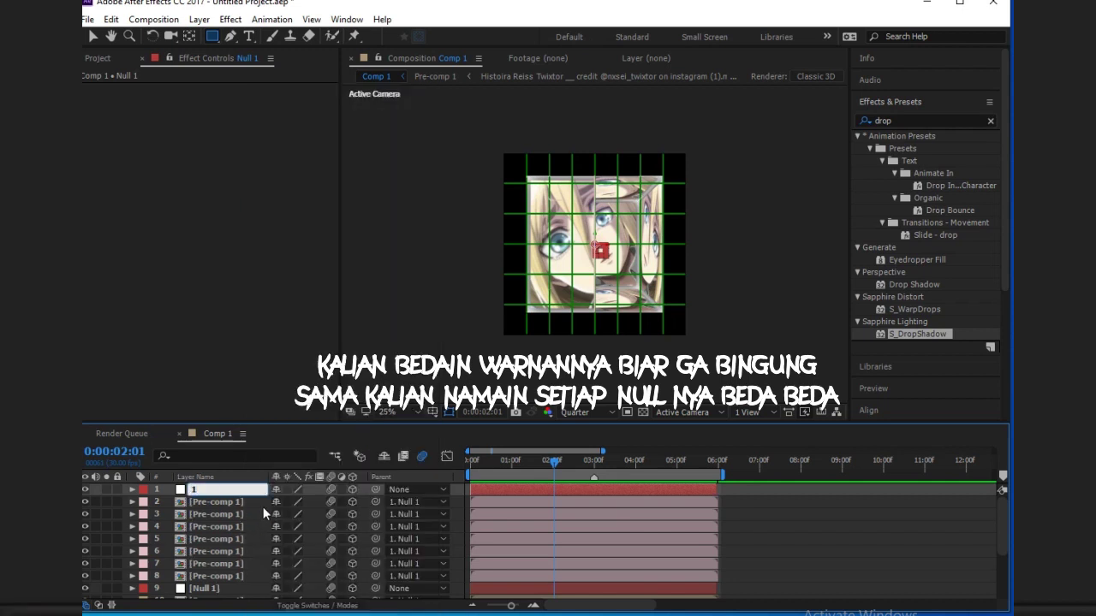
key("Return")
Step: Rename the null on layer 9, which controls the other cube, as 2
scroll(480, 540, "down", 1)
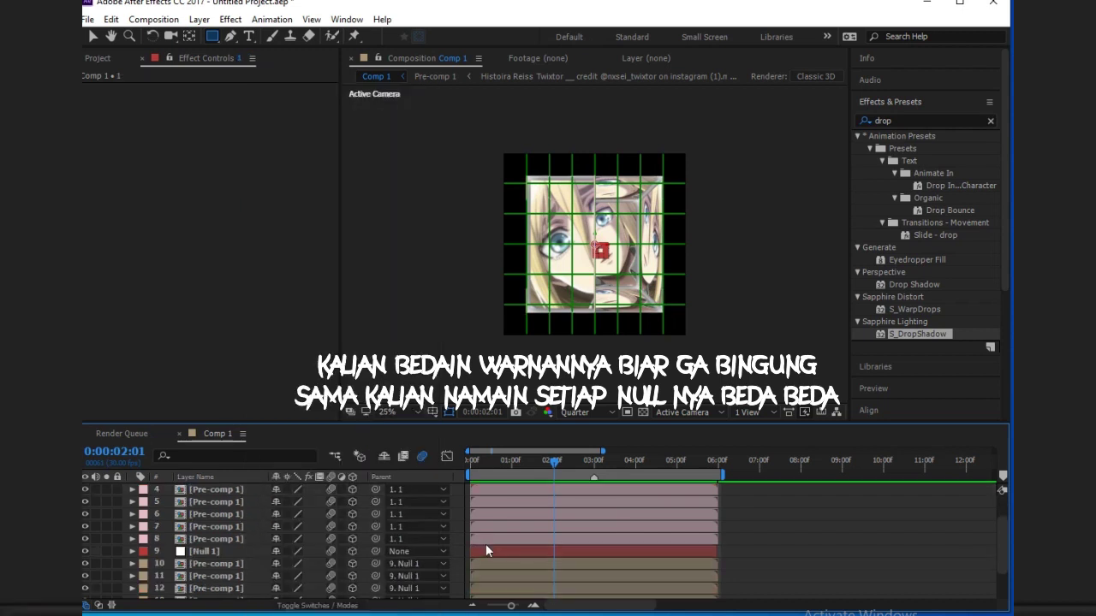
left_click(485, 551)
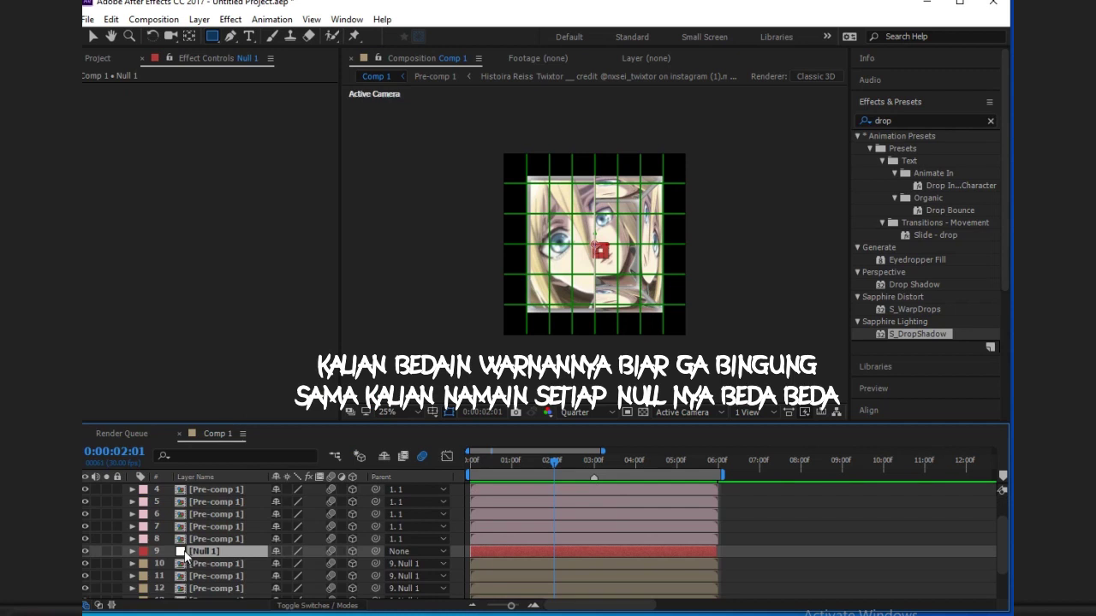
right_click(203, 553)
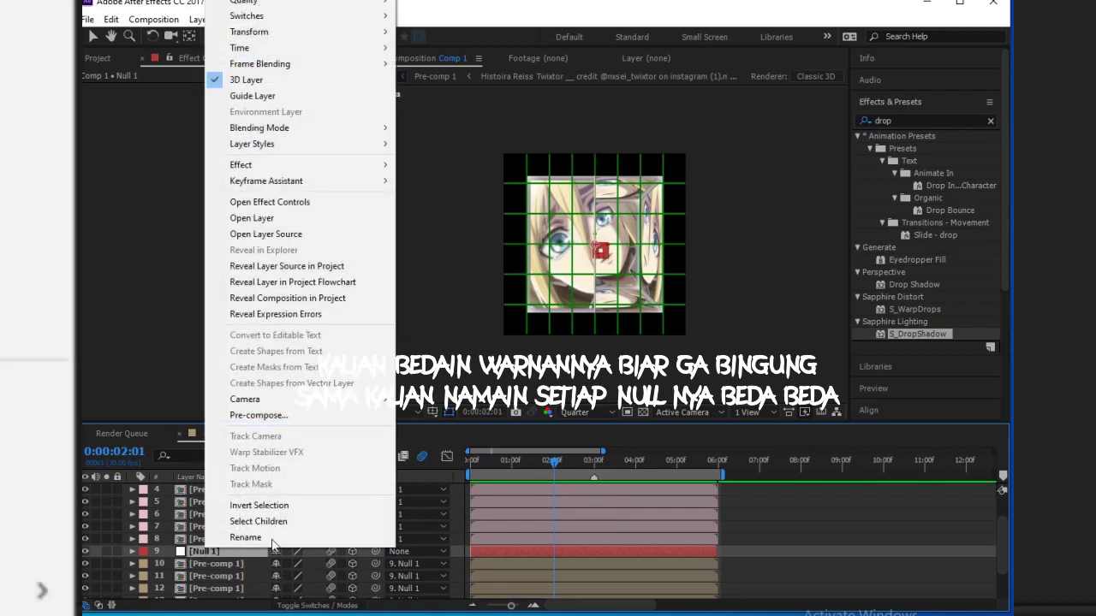
left_click(272, 540)
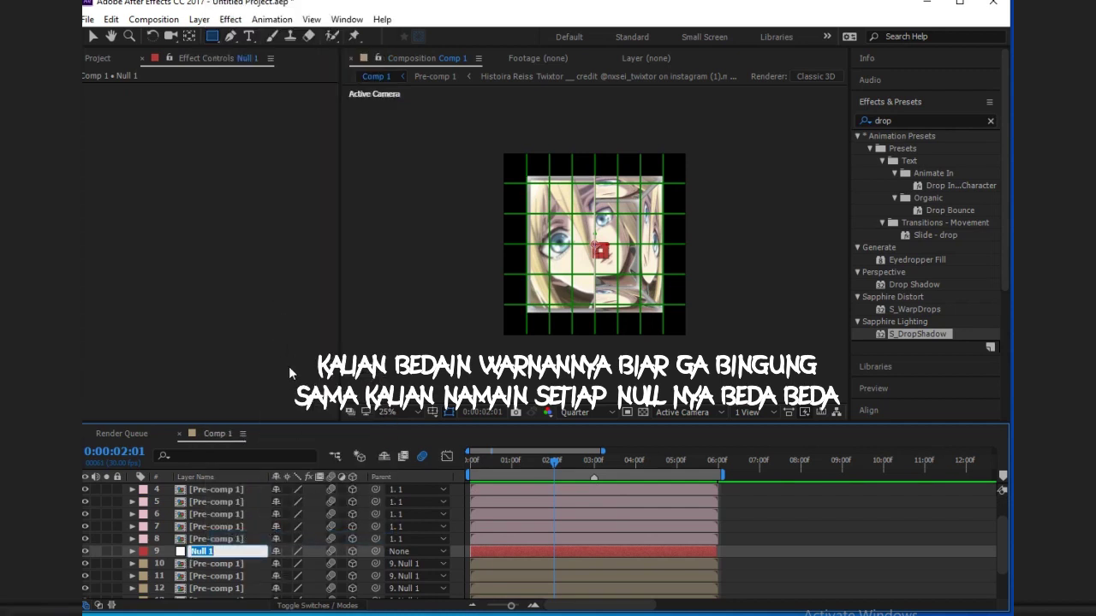
type("2")
key("Return")
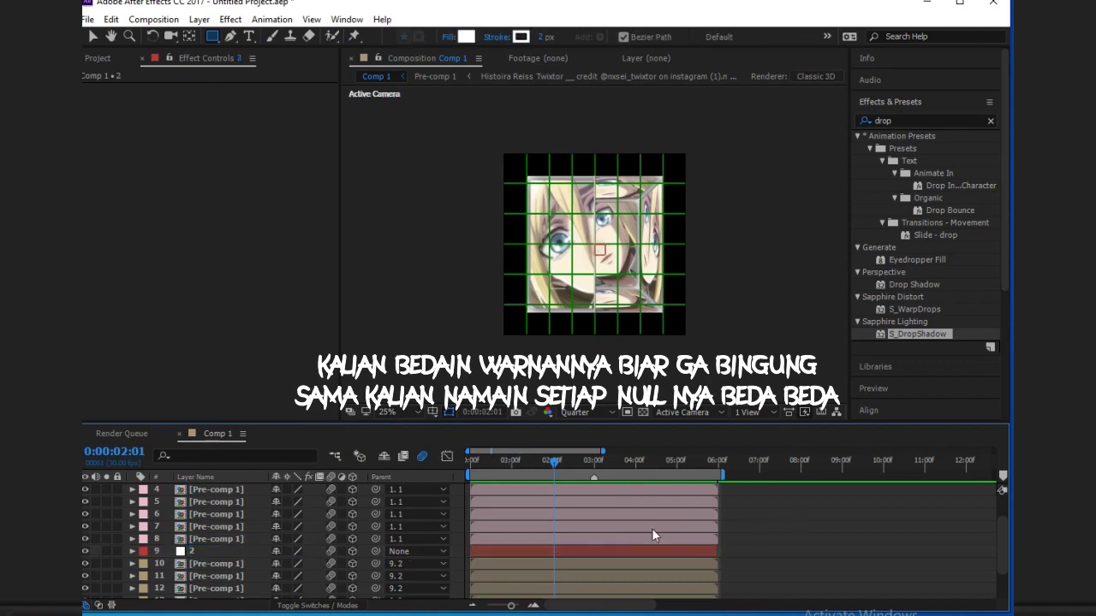
scroll(652, 529, "up", 1)
scroll(653, 531, "down", 1)
left_click(666, 554)
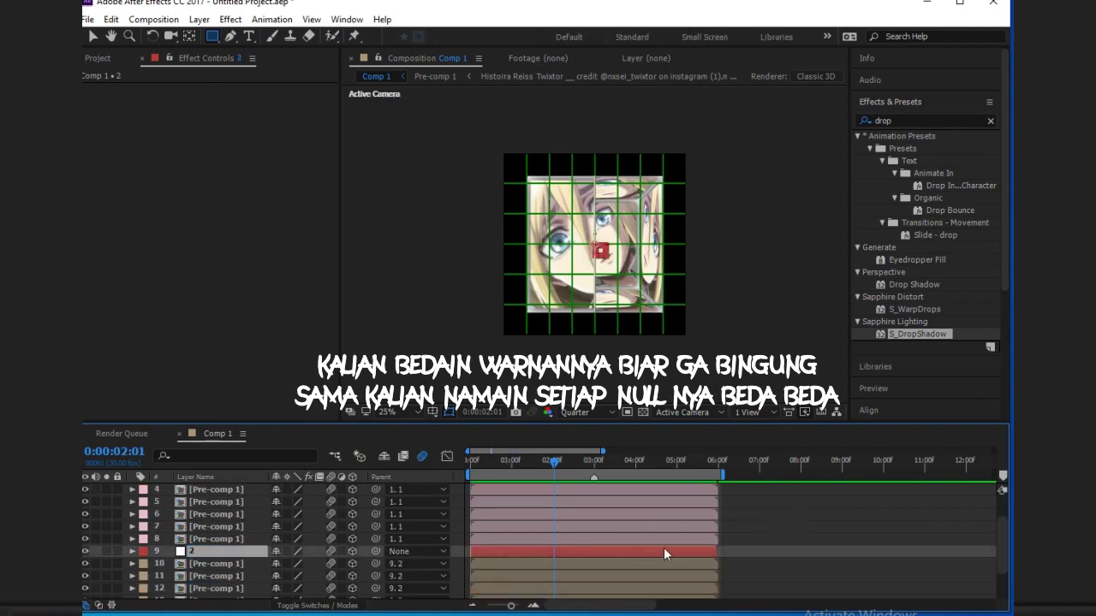
scroll(711, 537, "down", 2)
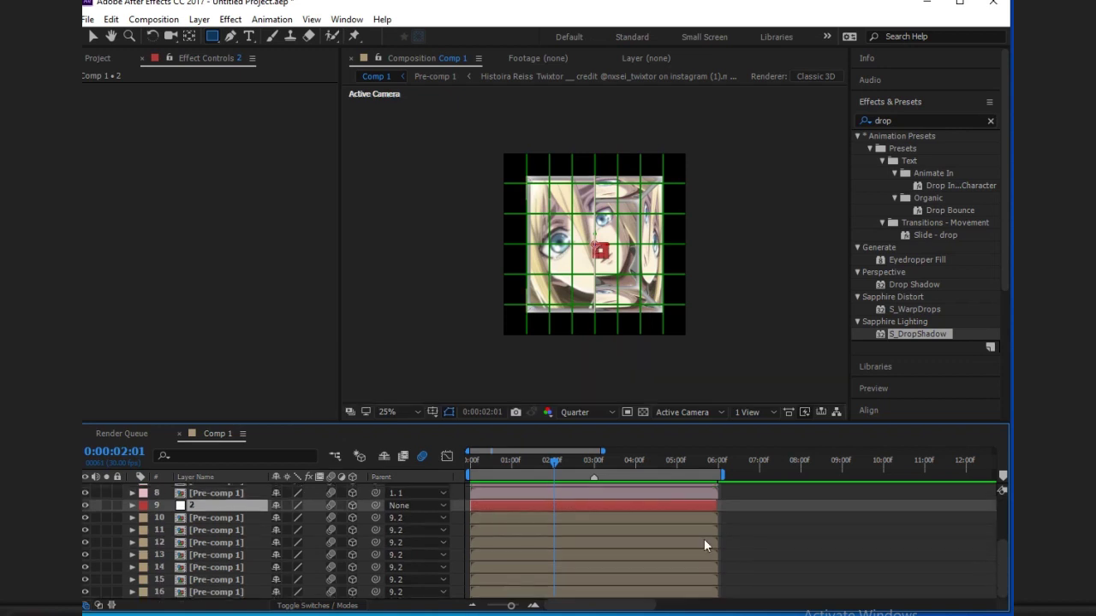
scroll(680, 527, "up", 3)
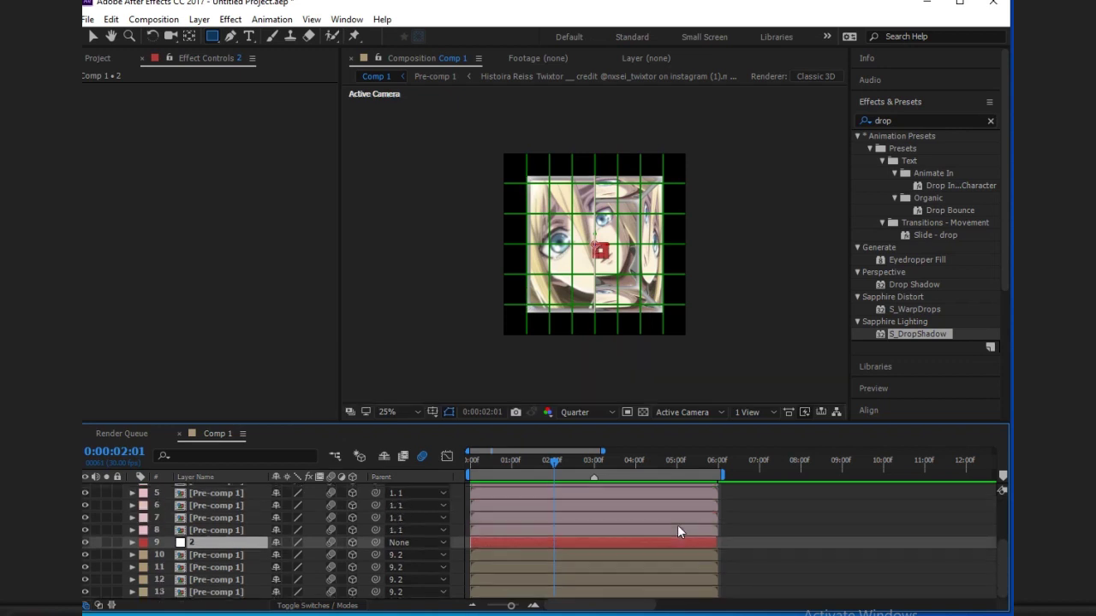
left_click(540, 502)
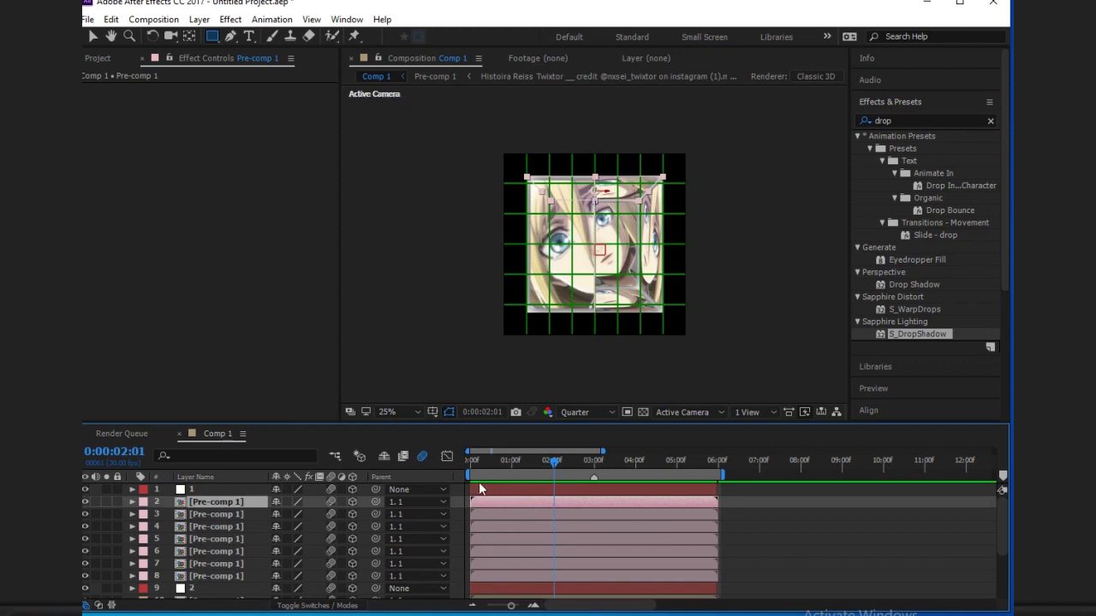
left_click(504, 578)
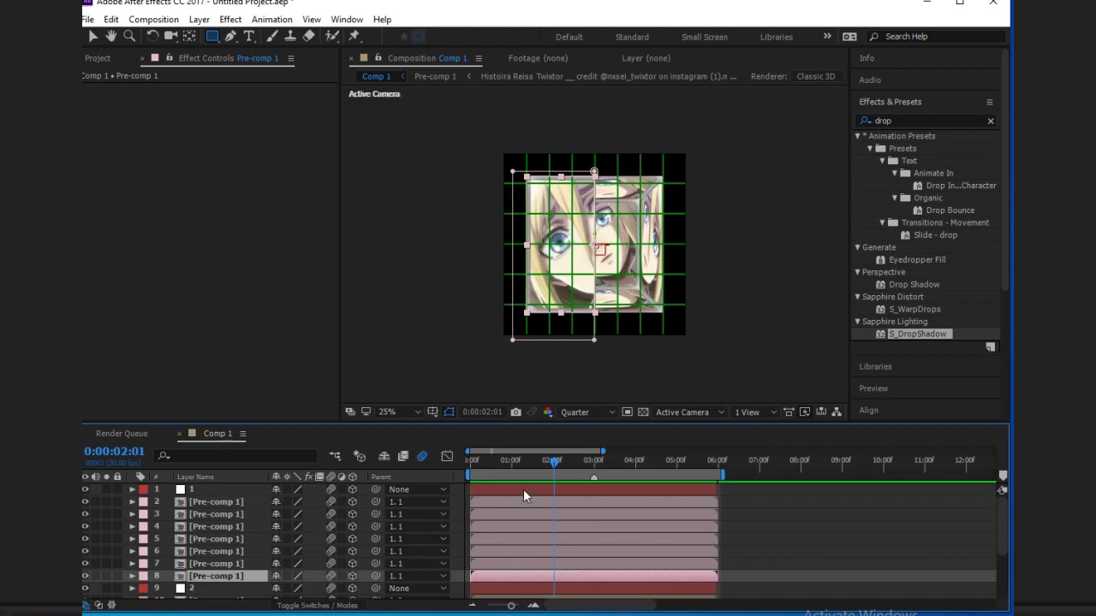
key("ctrl+v")
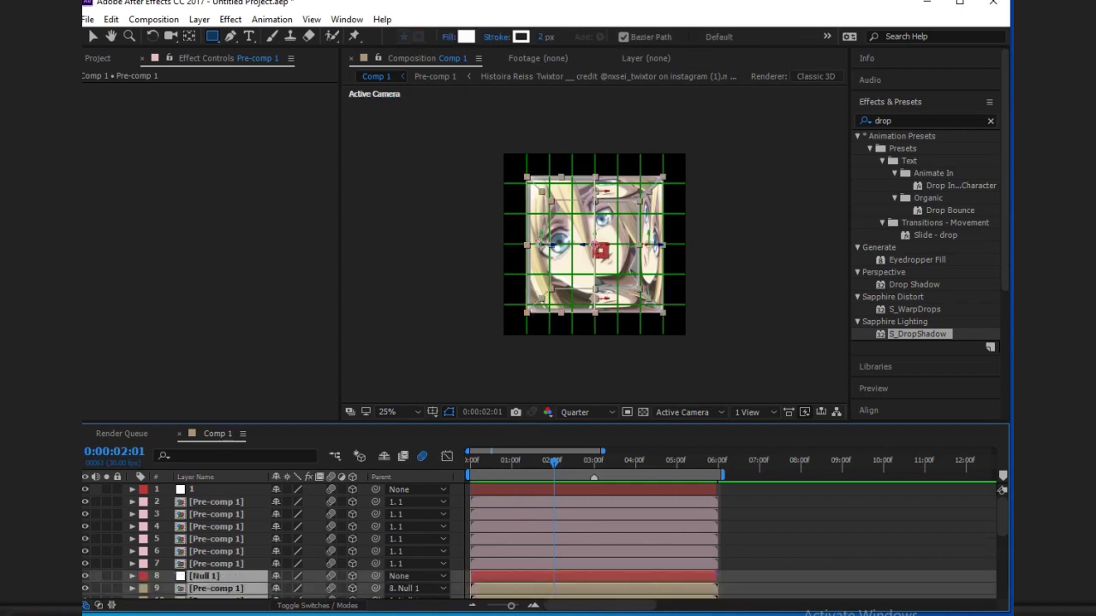
left_click(93, 37)
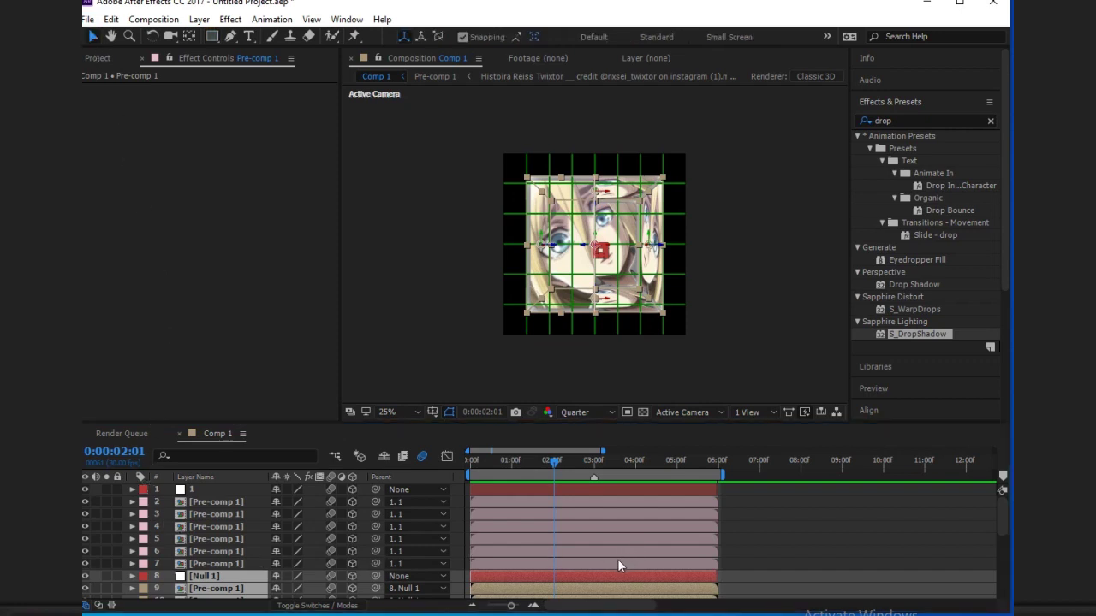
scroll(613, 560, "down", 1)
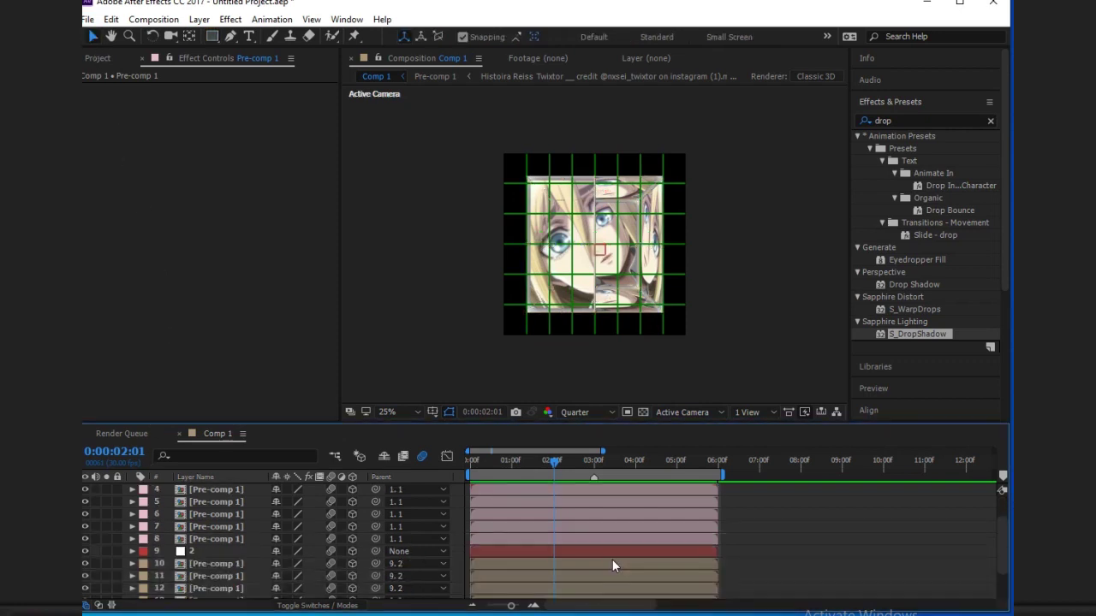
key("ctrl+z")
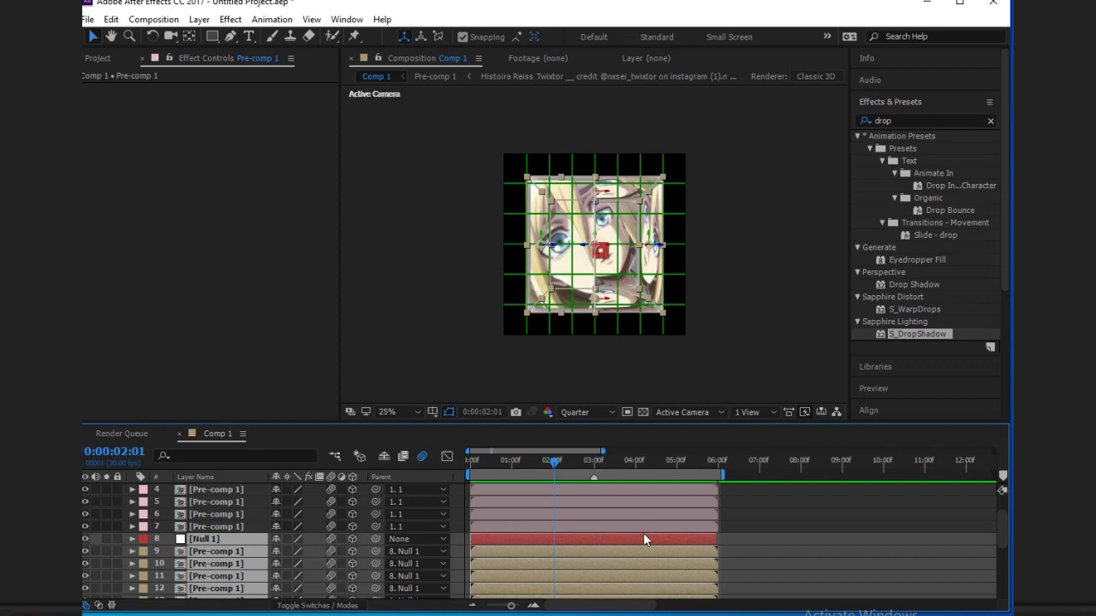
scroll(711, 532, "down", 2)
scroll(690, 542, "down", 1)
scroll(678, 542, "up", 2)
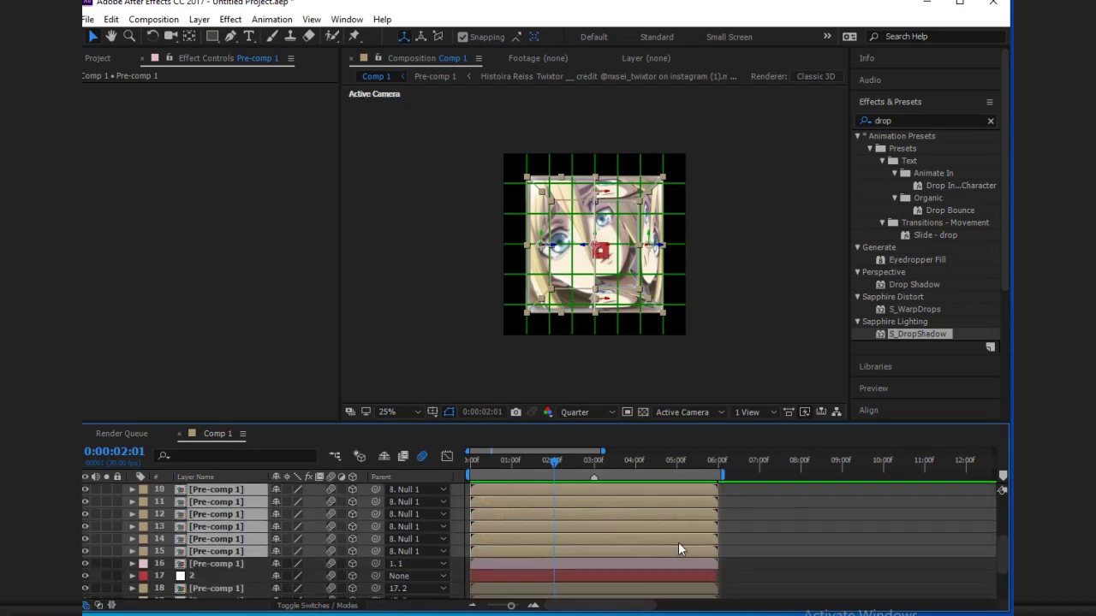
key("ctrl+z")
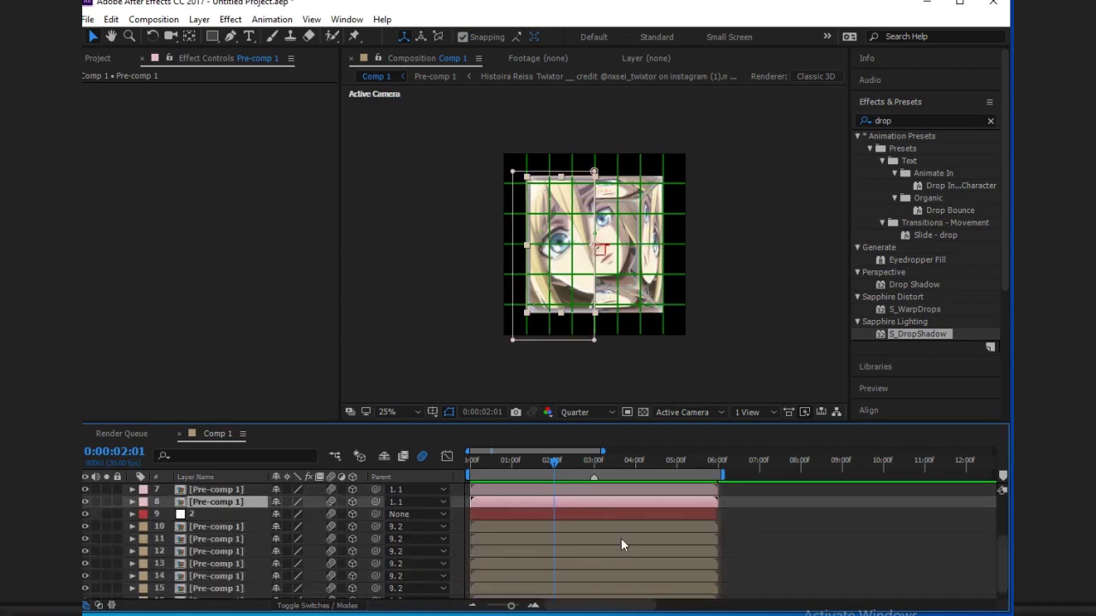
left_click(750, 532)
scroll(588, 528, "up", 2)
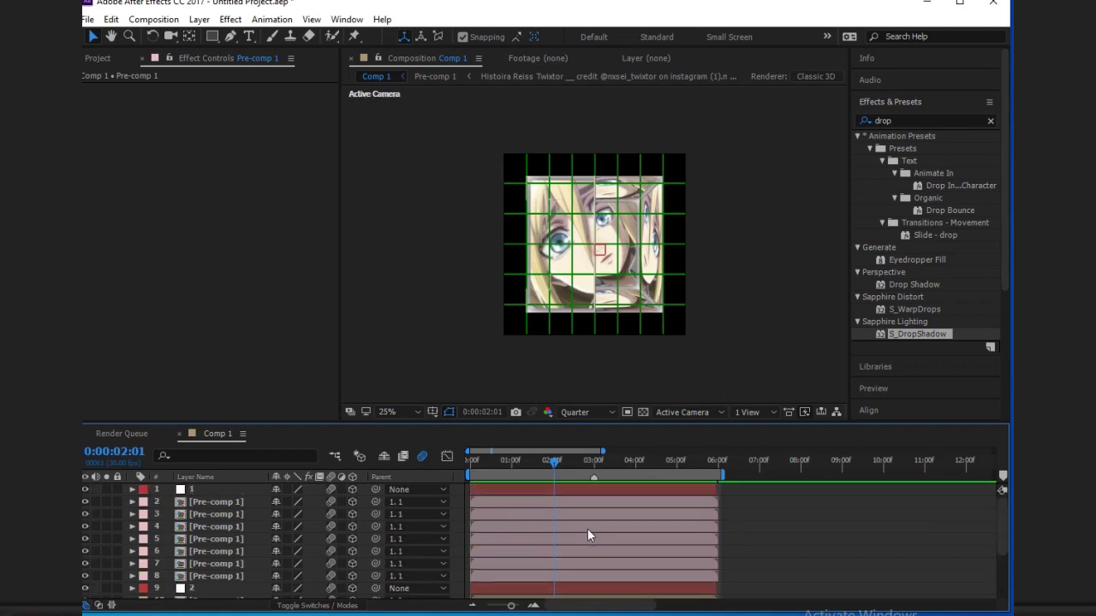
Step: Select Mask 1 on layer 16, the front face controlled by null 2, and collapse that layer's properties
scroll(588, 528, "down", 2)
scroll(524, 530, "down", 1)
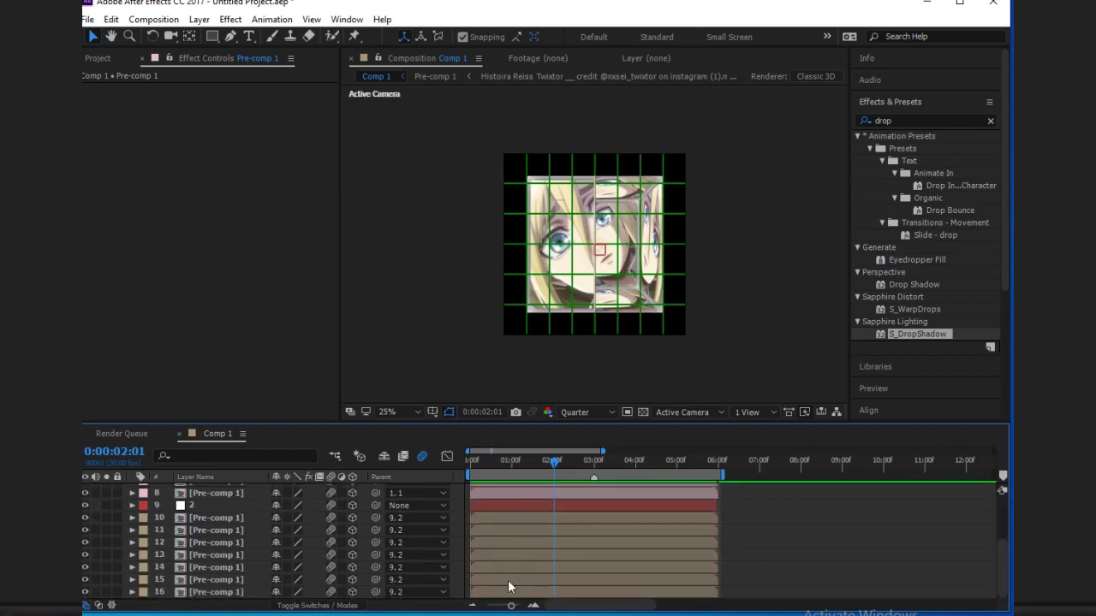
left_click(524, 594)
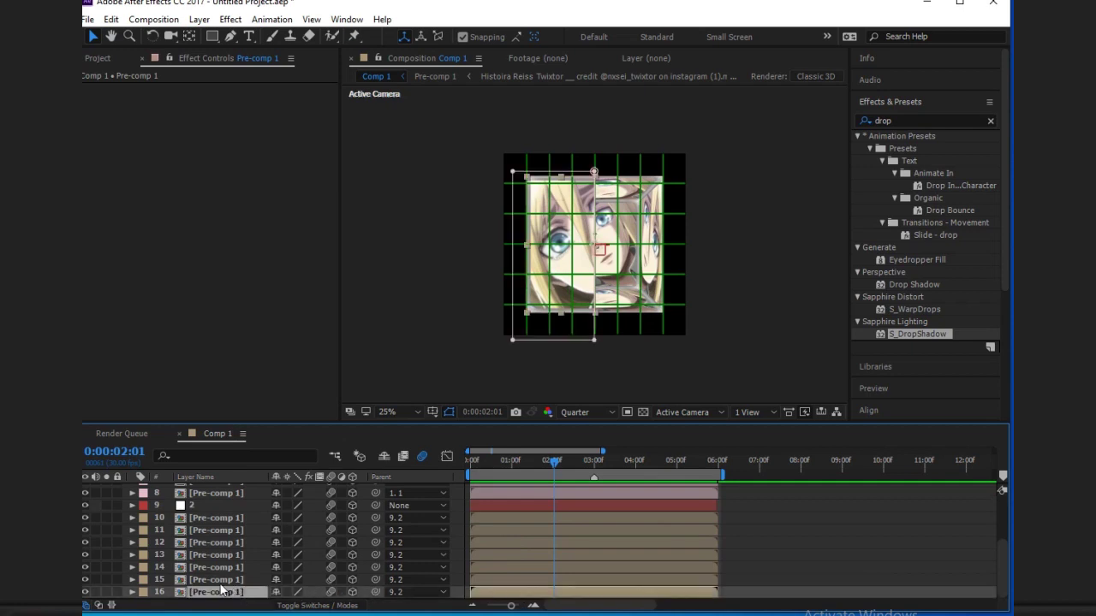
left_click(132, 592)
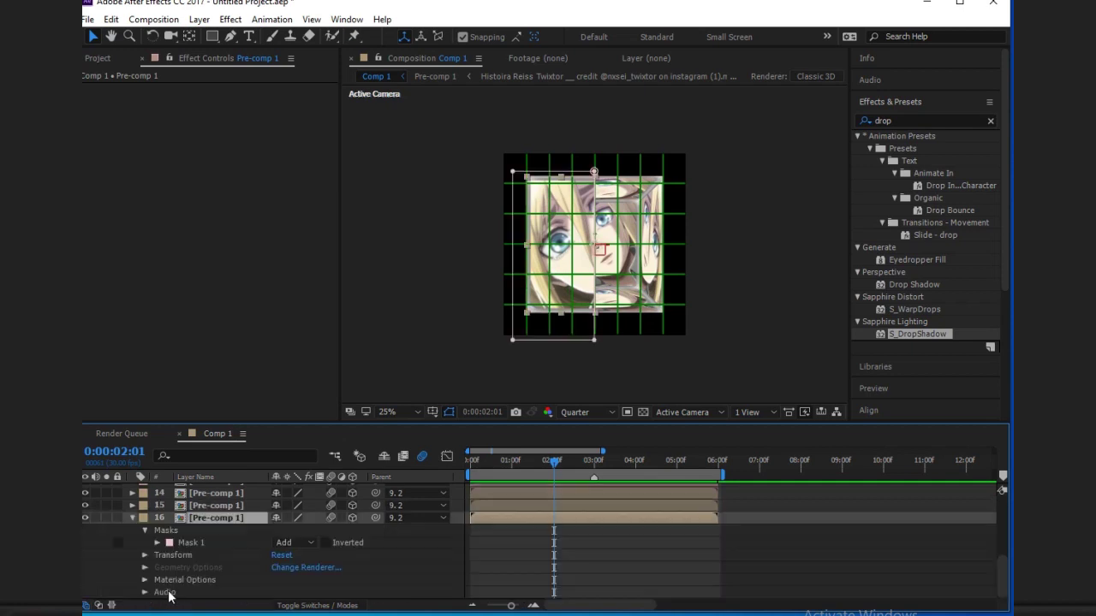
left_click(195, 542)
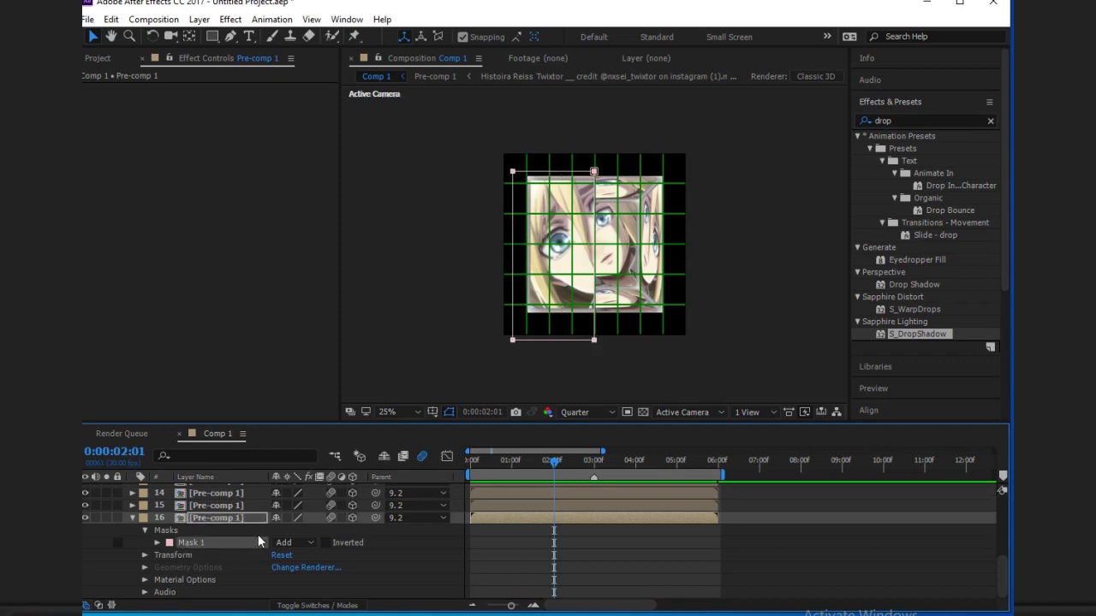
left_click(133, 518)
scroll(201, 524, "up", 5)
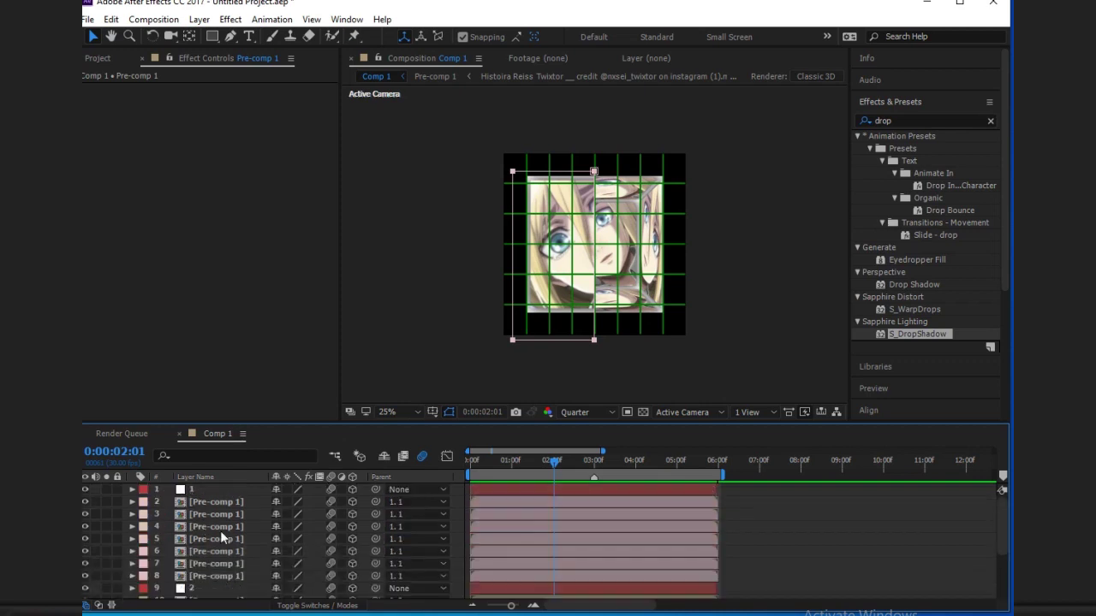
Step: Paste the copied mask onto layer 8, the front face controlled by null 1, and expand that layer's masks
left_click(532, 576)
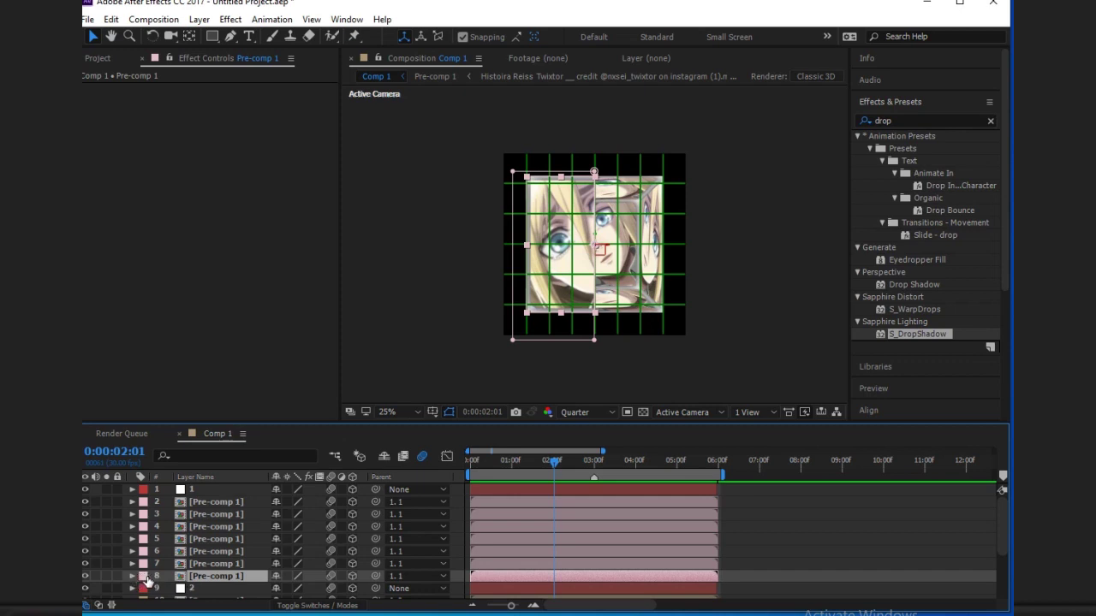
key("m")
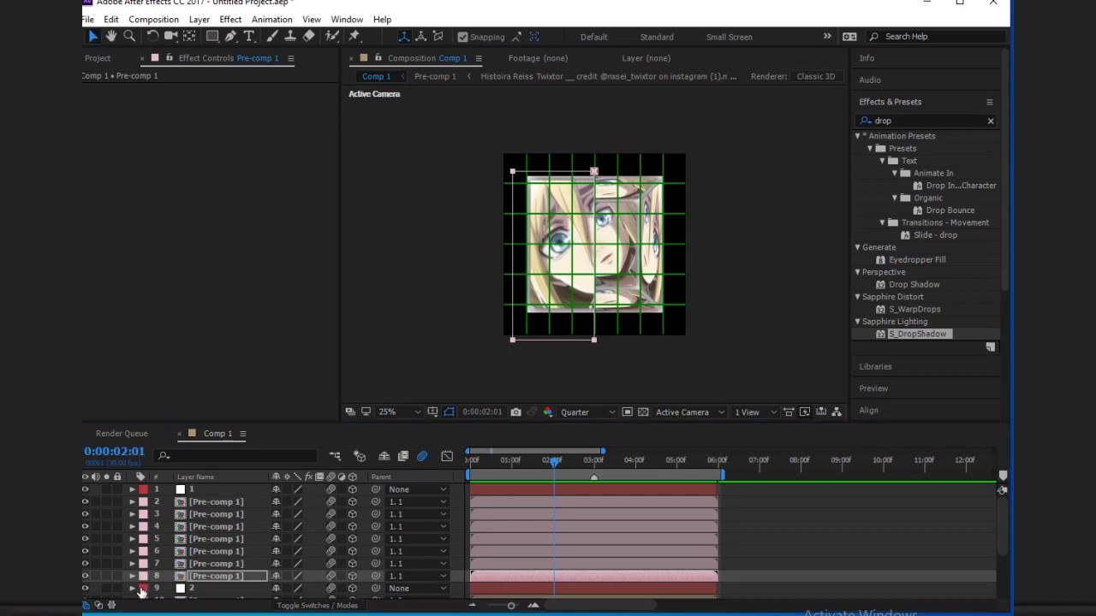
left_click(133, 577)
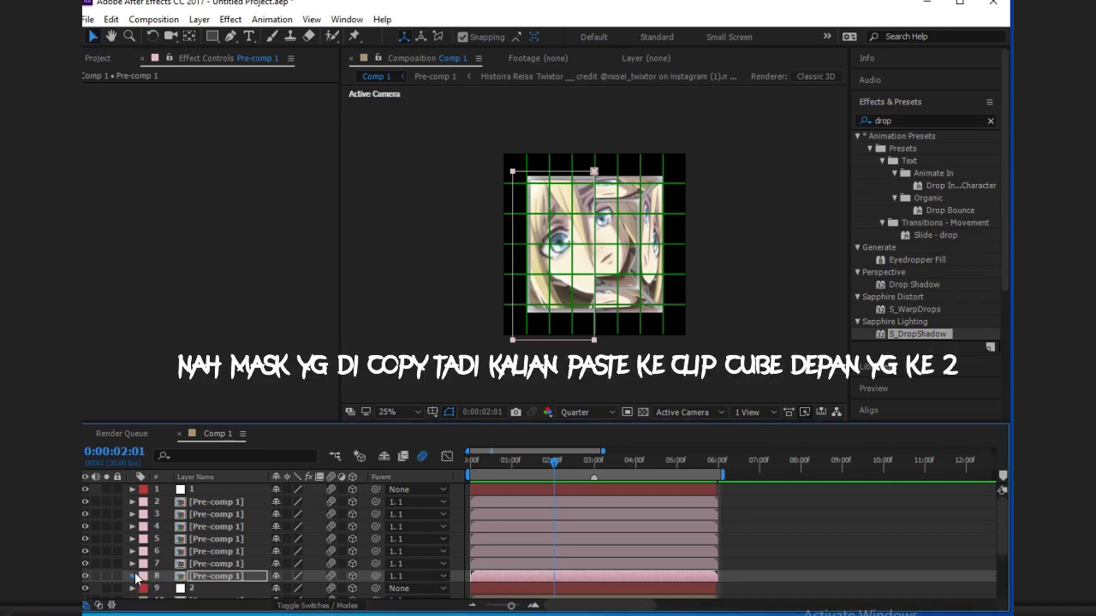
left_click(136, 577)
scroll(145, 582, "down", 2)
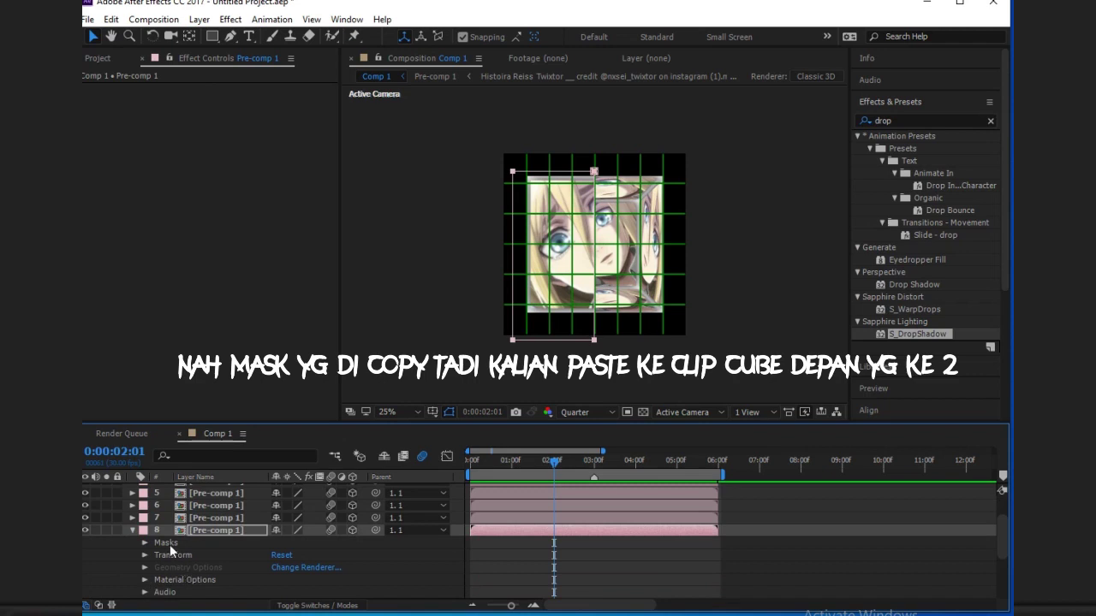
left_click(146, 542)
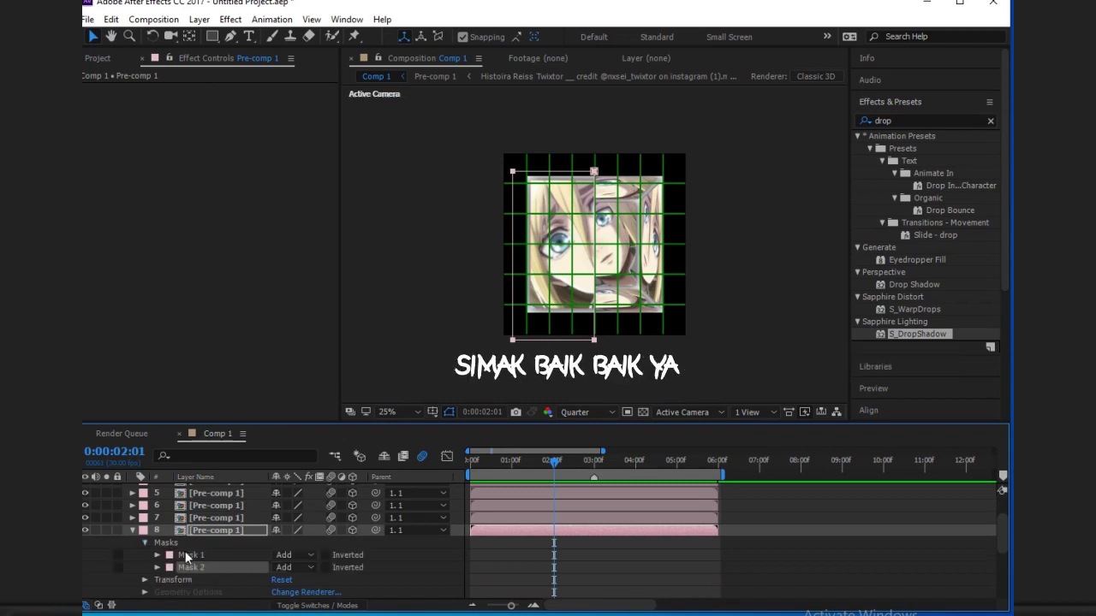
Step: Keep only Mask 1 on layer 8 and move its two outer vertices across so it covers the front face's right half
left_click_drag(512, 171, 713, 164)
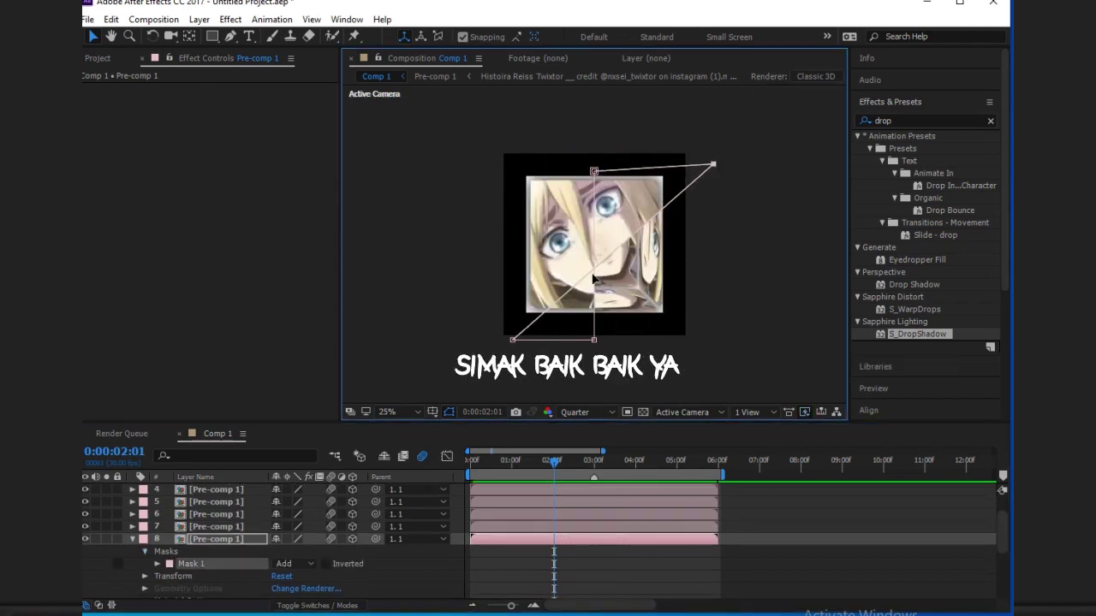
left_click_drag(512, 340, 713, 340)
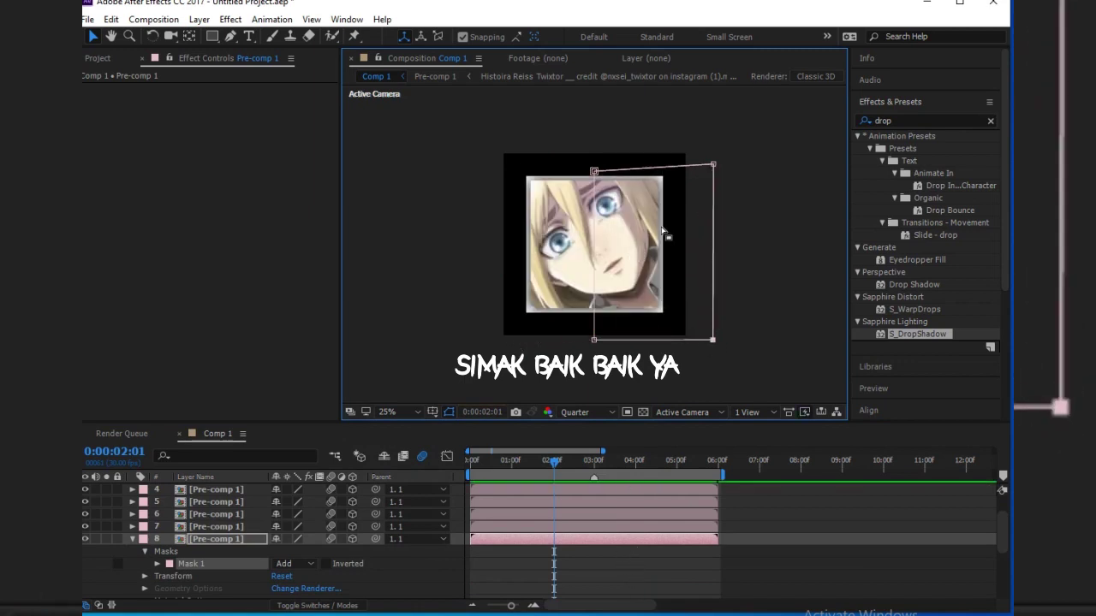
left_click_drag(710, 164, 714, 170)
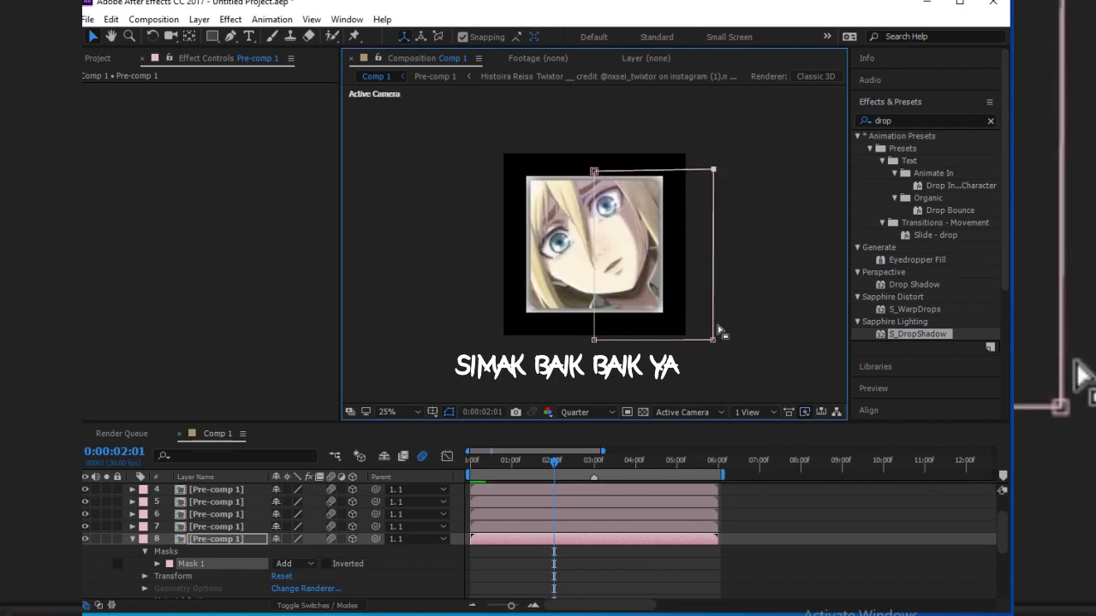
Step: Test the split by shifting layer 8's masked half away from the cube, and undo the shift
left_click(656, 555)
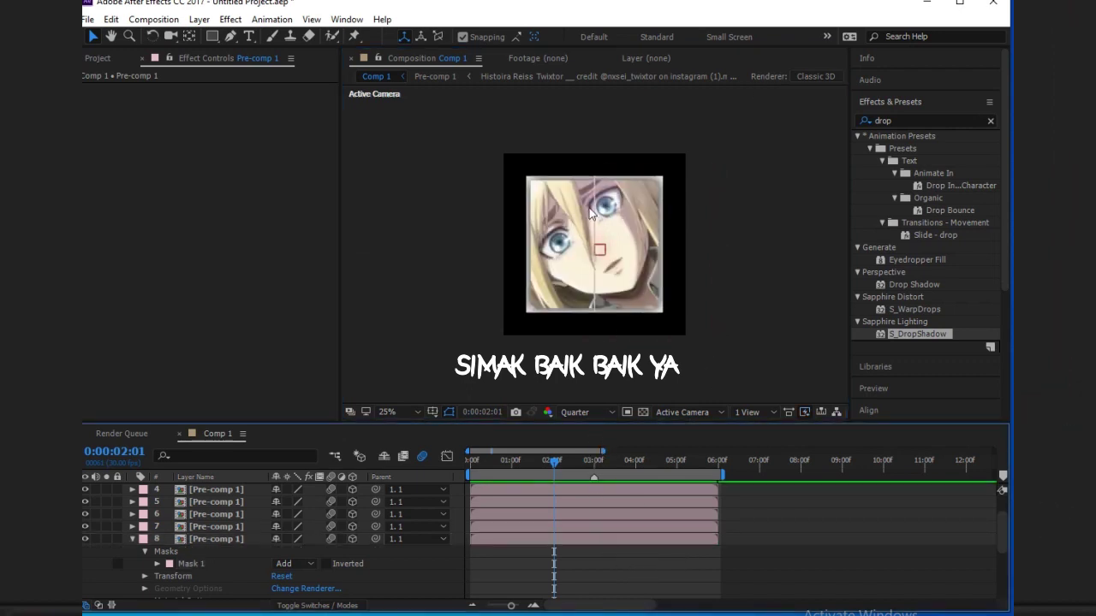
left_click(512, 541)
left_click(620, 228)
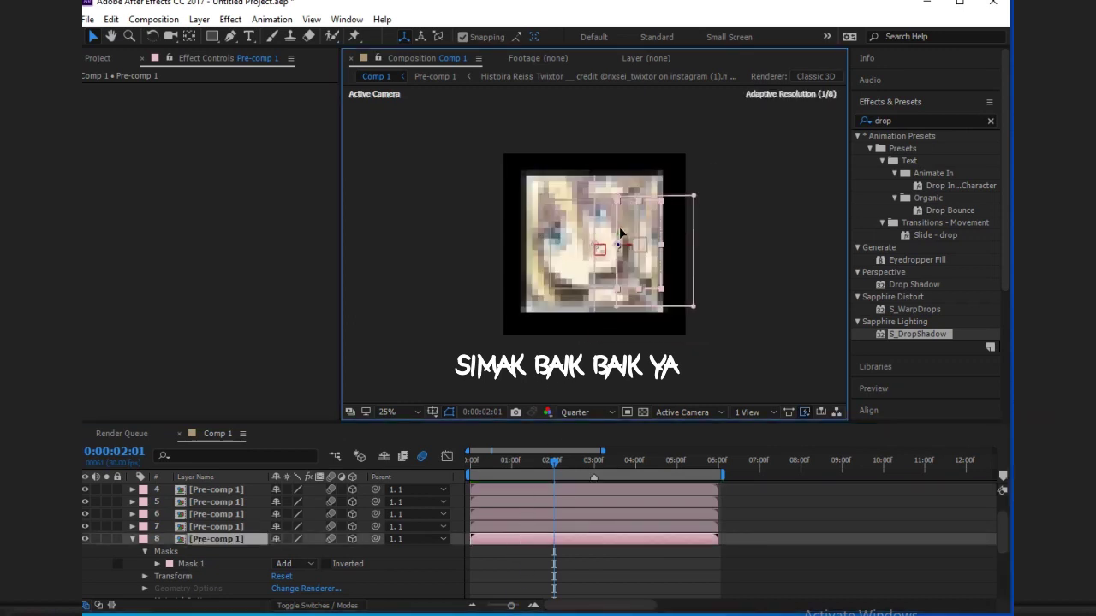
left_click(618, 566)
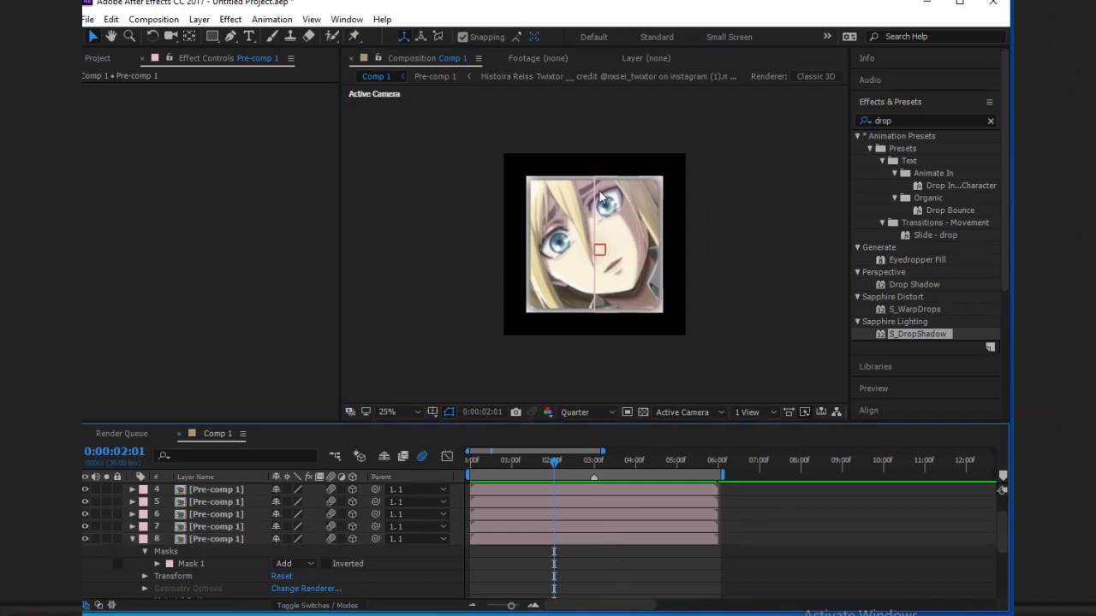
left_click(232, 561)
left_click(588, 574)
key("ctrl+z")
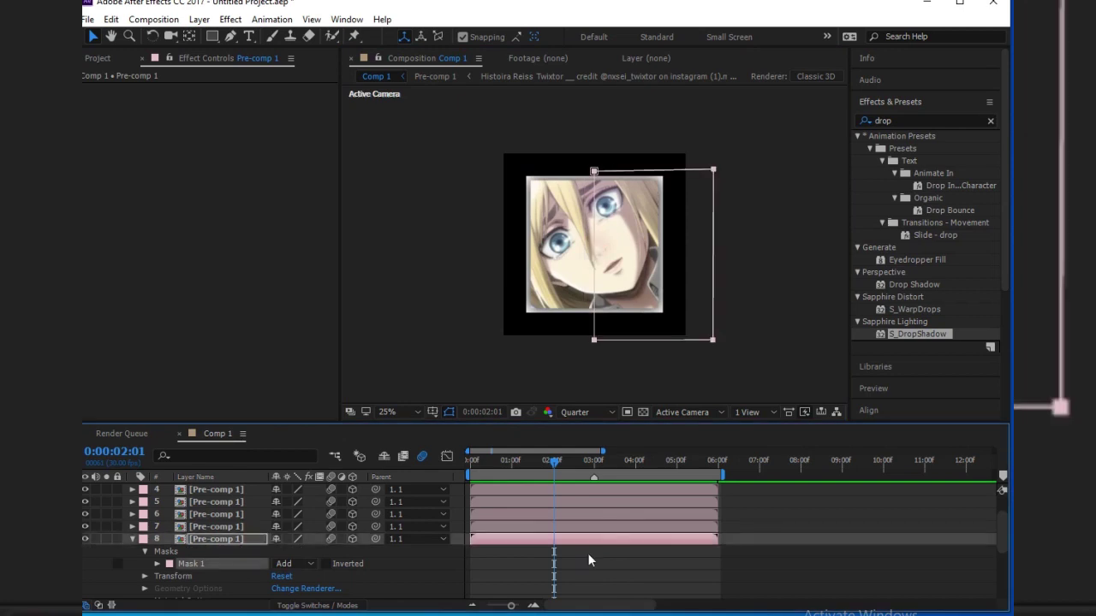
left_click(604, 579)
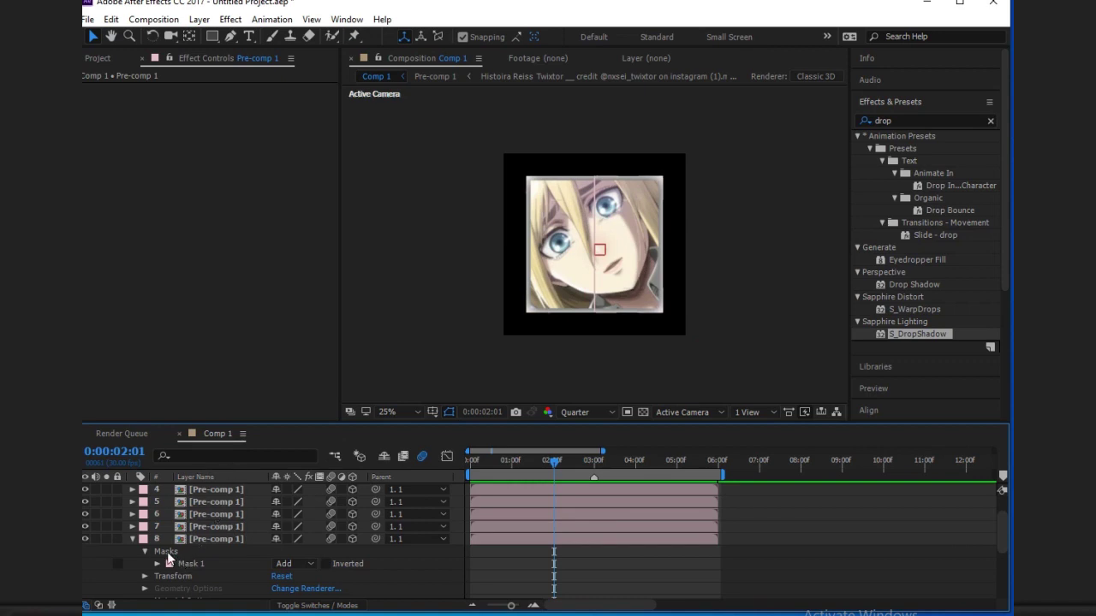
Step: Collapse the properties of layer 8 and clear the layer selection
left_click(134, 539)
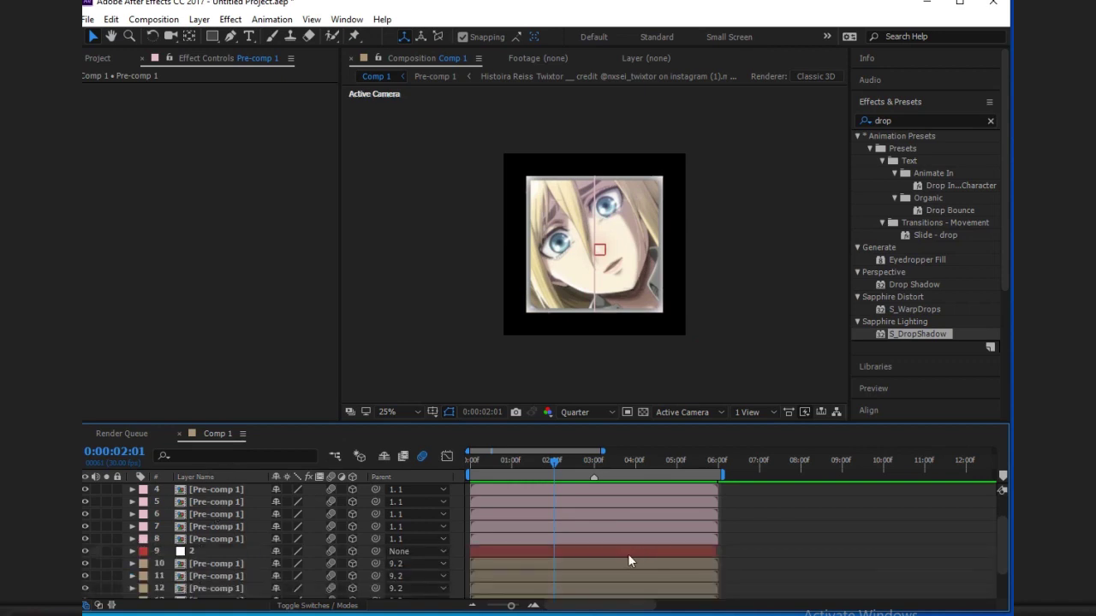
left_click(576, 540)
left_click(758, 519)
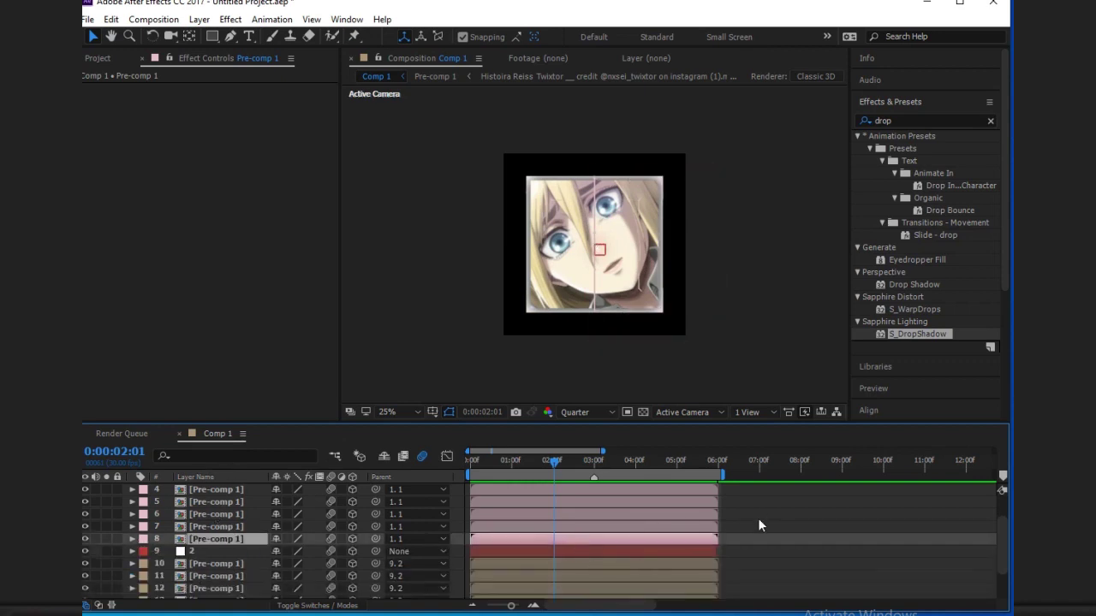
scroll(582, 493, "up", 3)
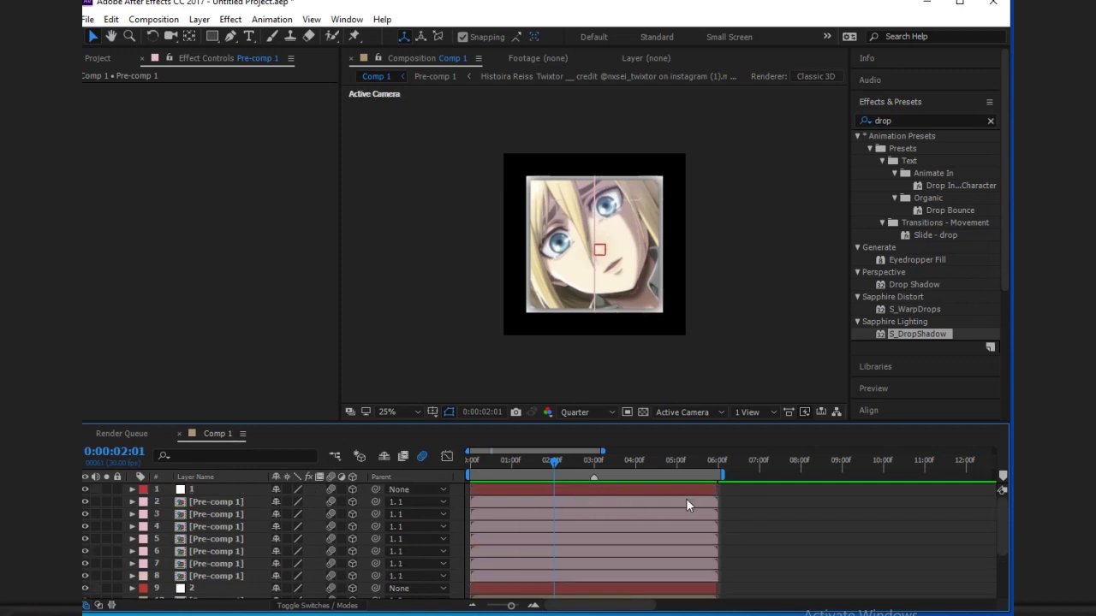
Step: Switch the composition to Custom View 1 at 50% zoom and orbit until layer 8's front face is turned towards the viewer
left_click(652, 411)
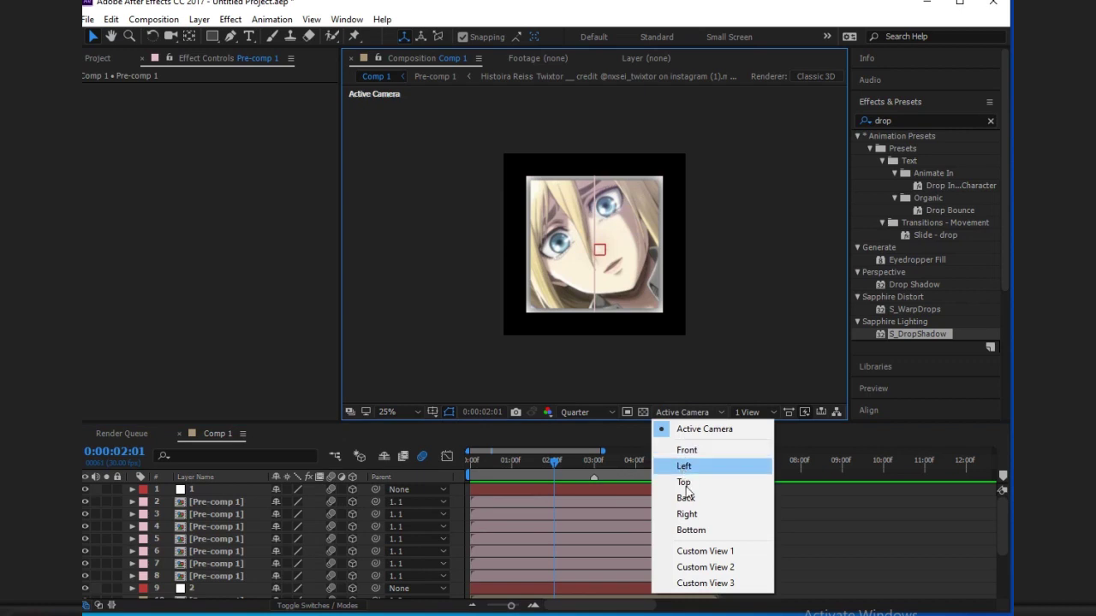
left_click(688, 553)
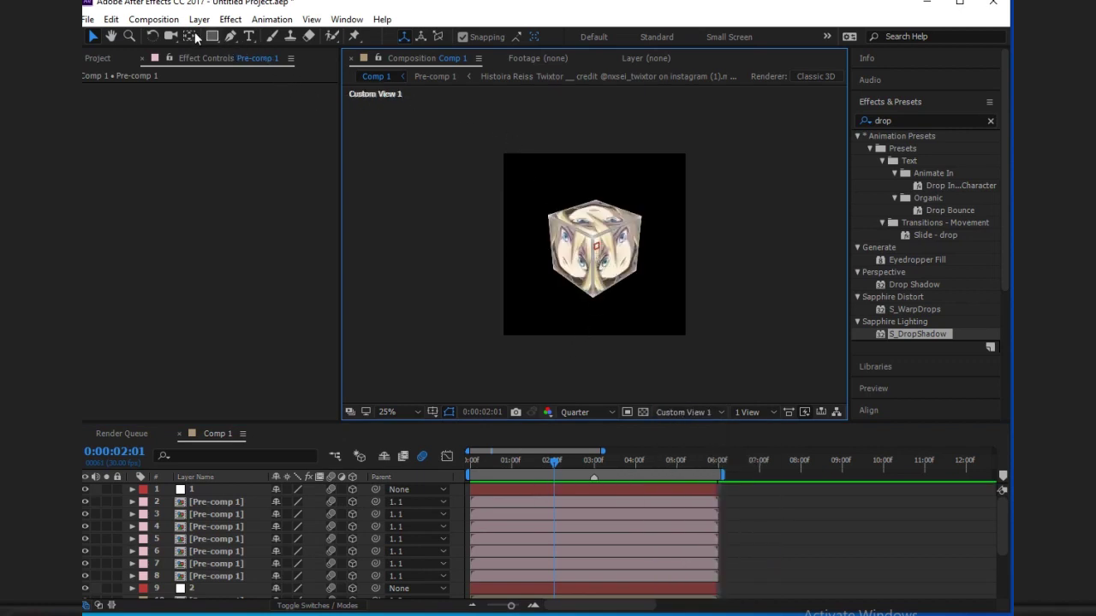
left_click(172, 36)
scroll(615, 224, "up", 1)
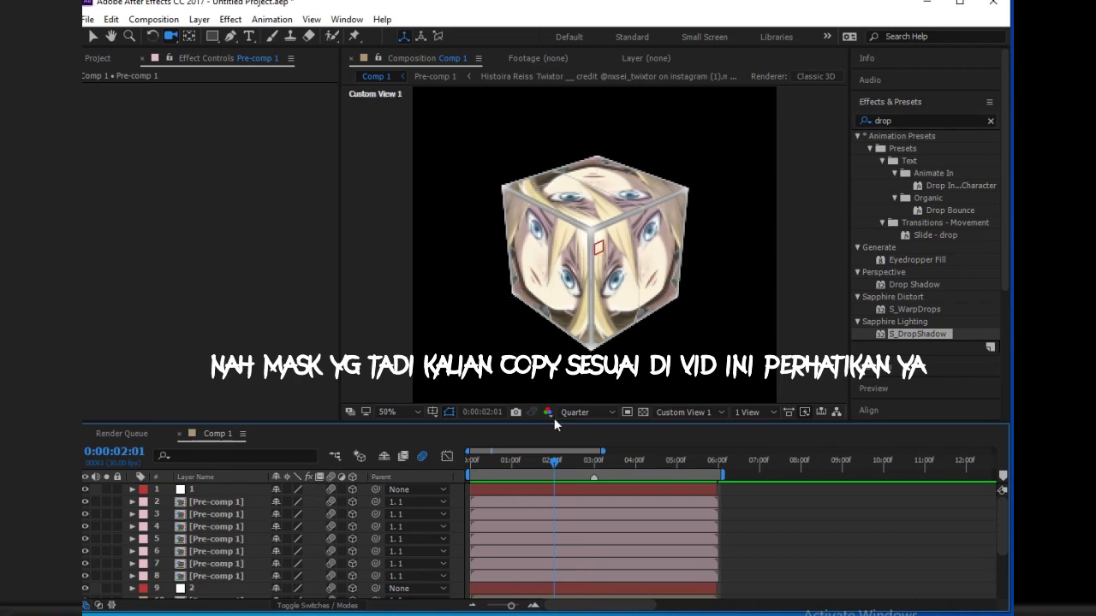
left_click(578, 578)
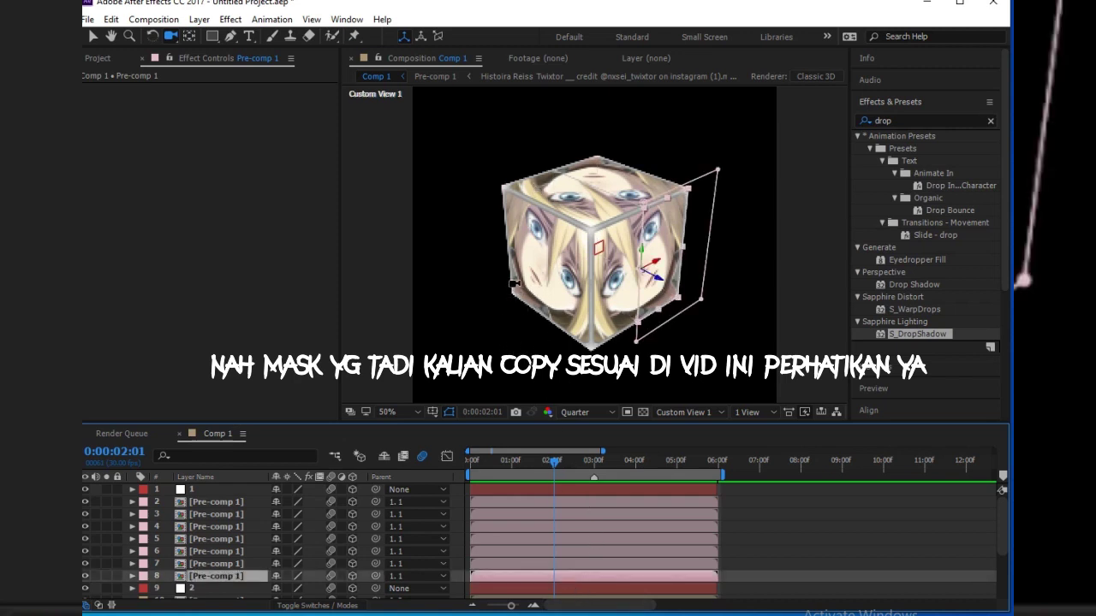
left_click_drag(504, 293, 672, 285)
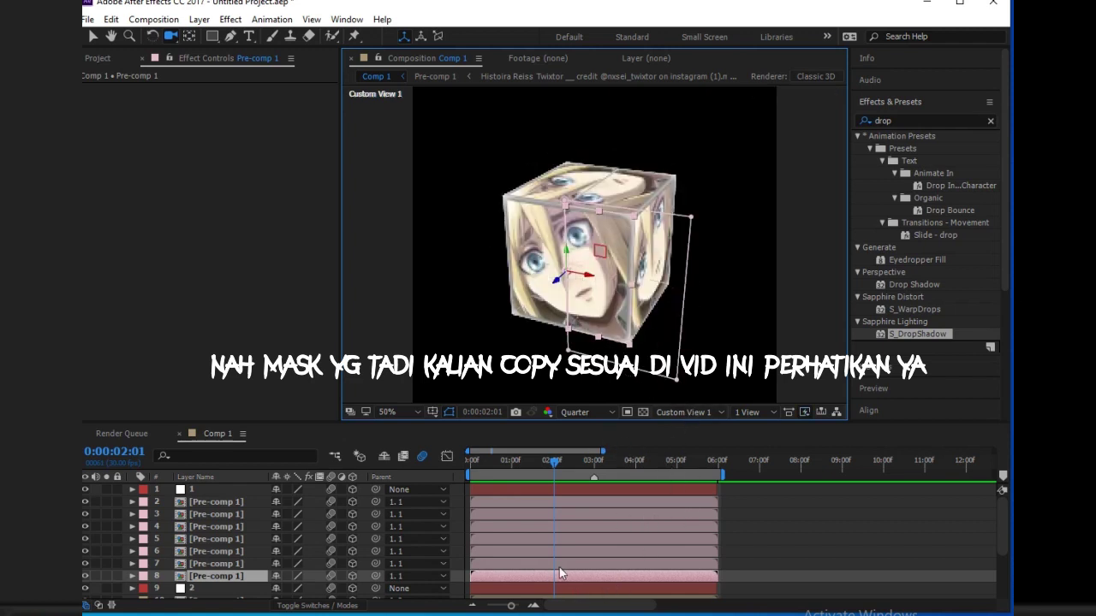
Step: Copy Mask 1 from layer 8 and paste it onto layer 7, the back face controlled by null 1
left_click(133, 579)
left_click(218, 543)
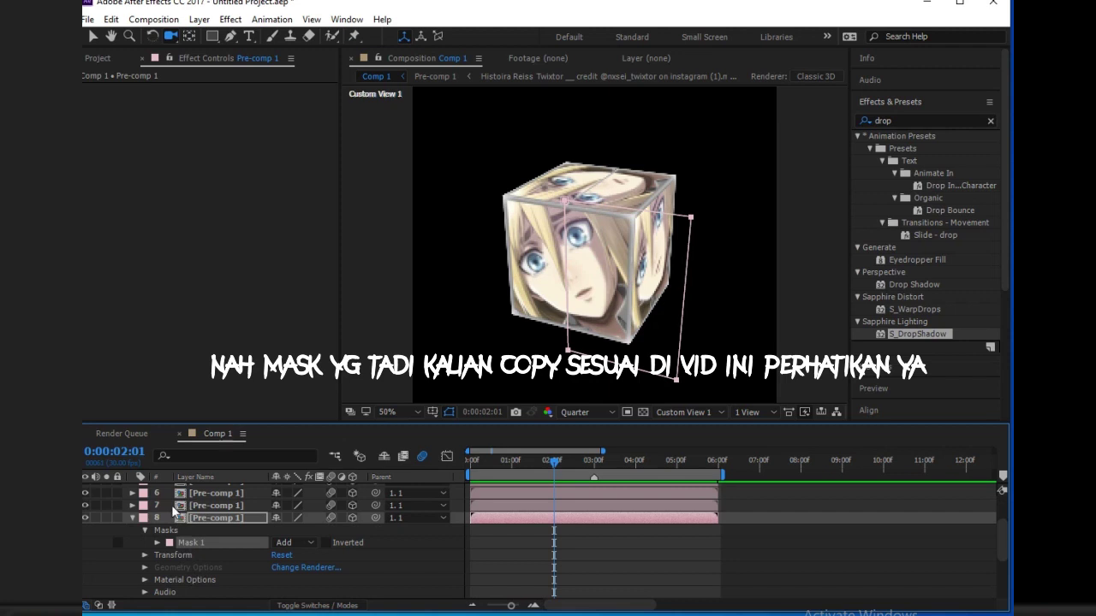
left_click(205, 507)
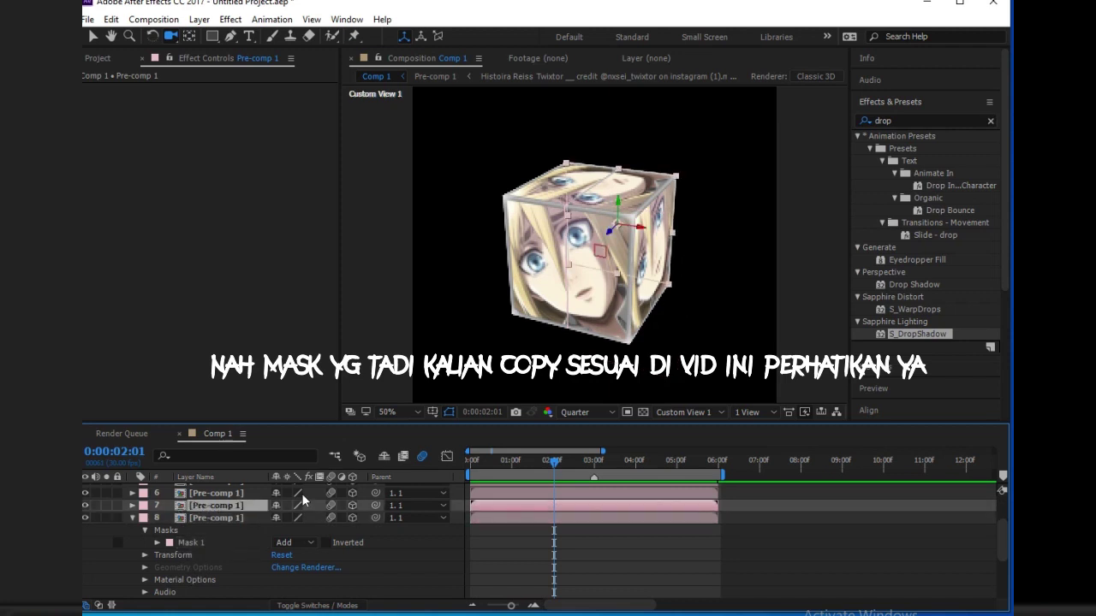
key("ctrl+v")
scroll(218, 516, "up", 1)
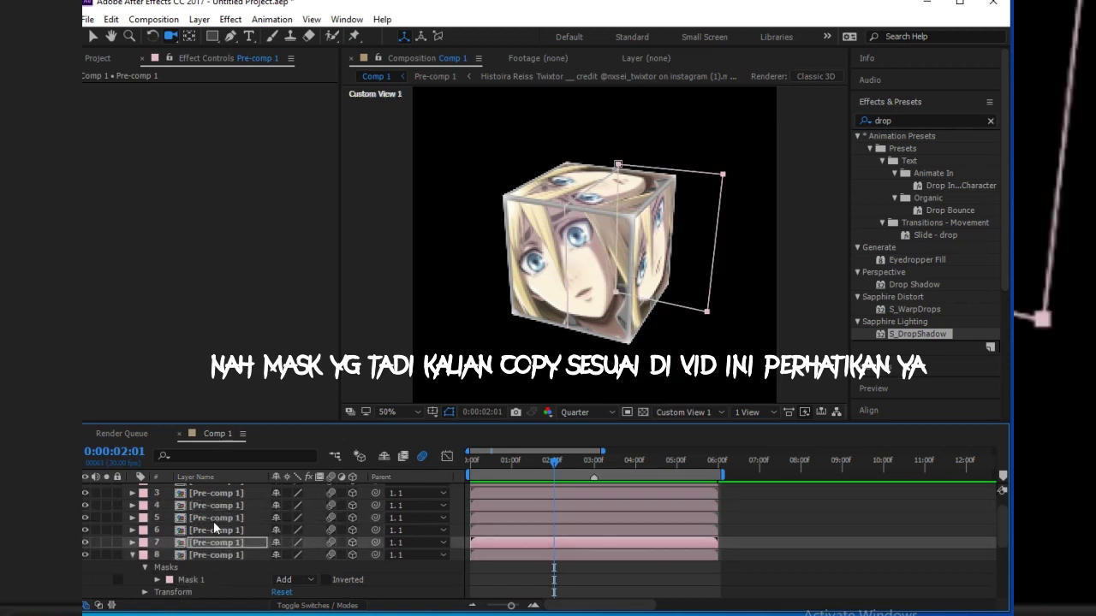
Step: Paste the copied half mask onto layer 5 of the cube controlled by null 1, leaving side face layer 6 unmasked
left_click(217, 531)
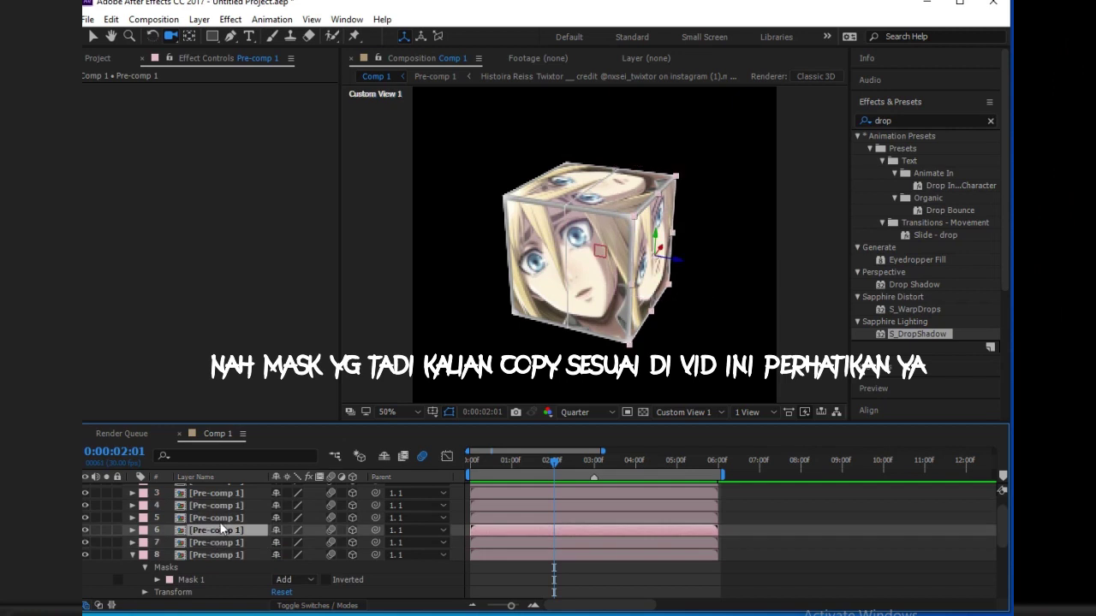
left_click(219, 520)
key("ctrl+v")
Step: Hide layer 4 of the cube controlled by null 1
left_click(214, 497)
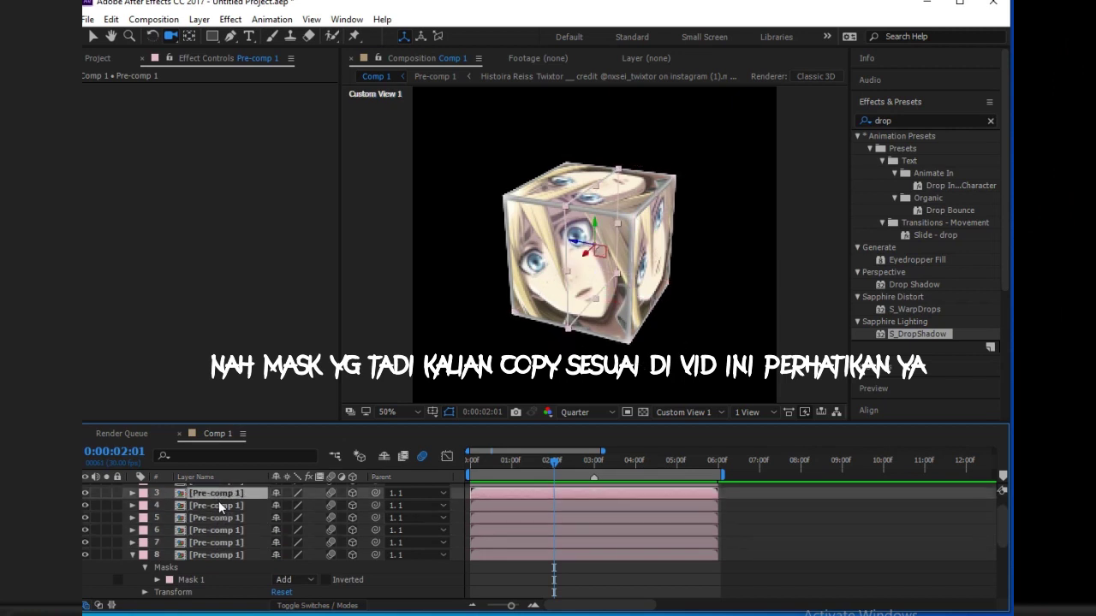
left_click(218, 505)
left_click(85, 505)
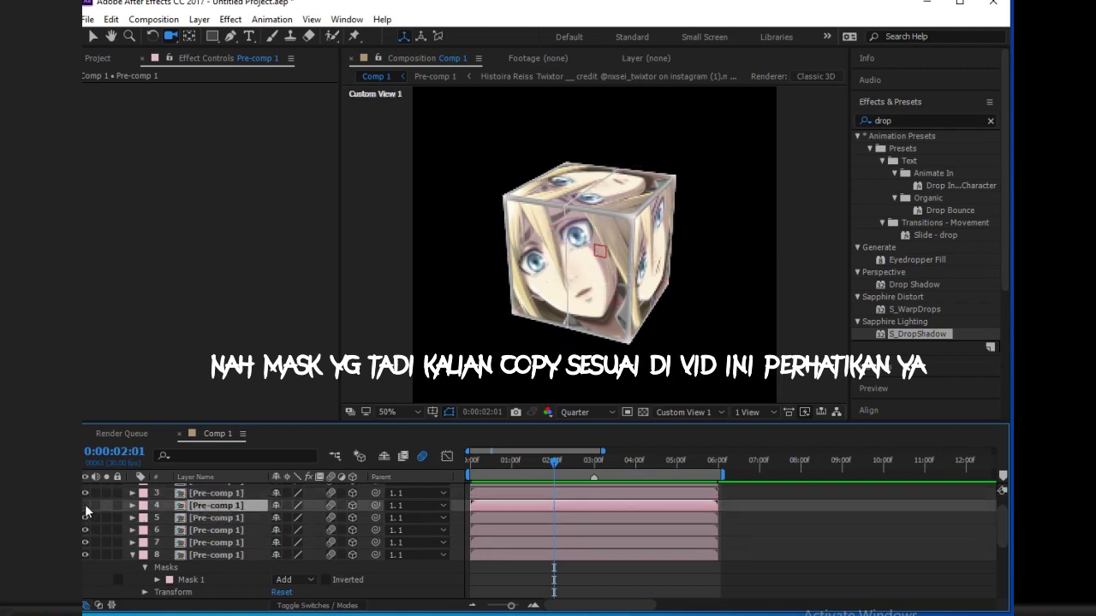
Step: Paste the copied half mask onto layer 2, the cube's top face, and collapse layer 8's properties
left_click(227, 494)
scroll(279, 499, "up", 2)
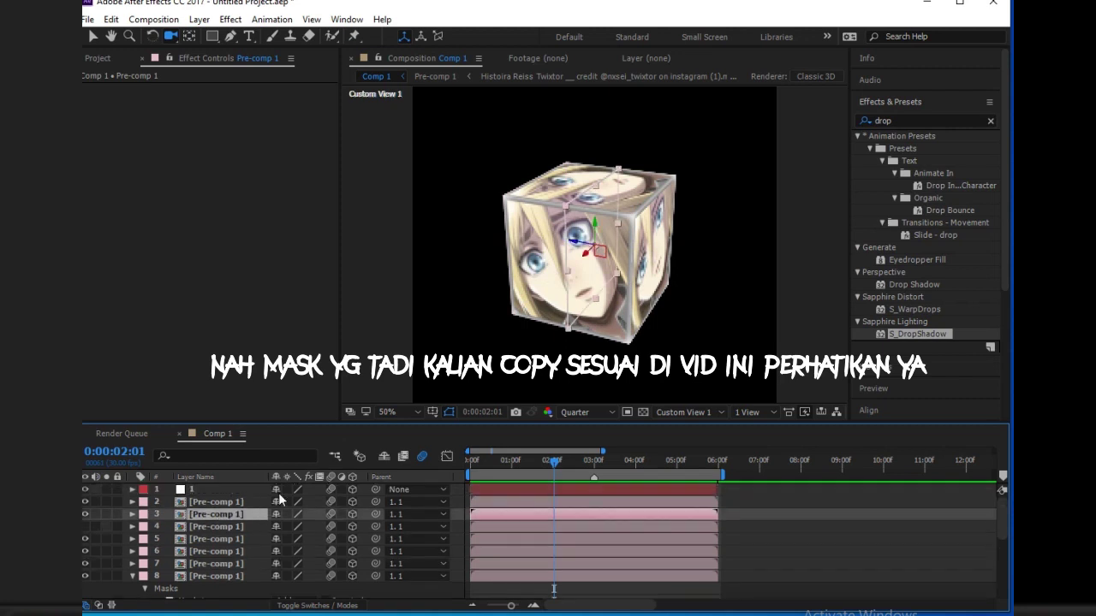
left_click(215, 503)
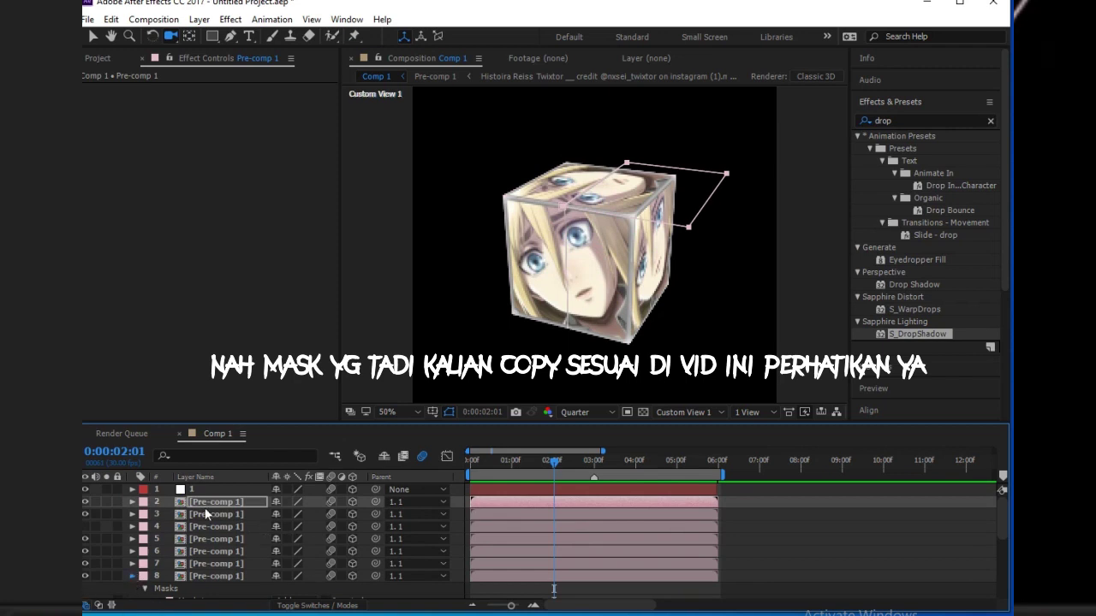
left_click(132, 576)
Step: Copy Mask 1 from layer 16, the front face controlled by null 2, and paste it onto layer 15
scroll(545, 549, "down", 3)
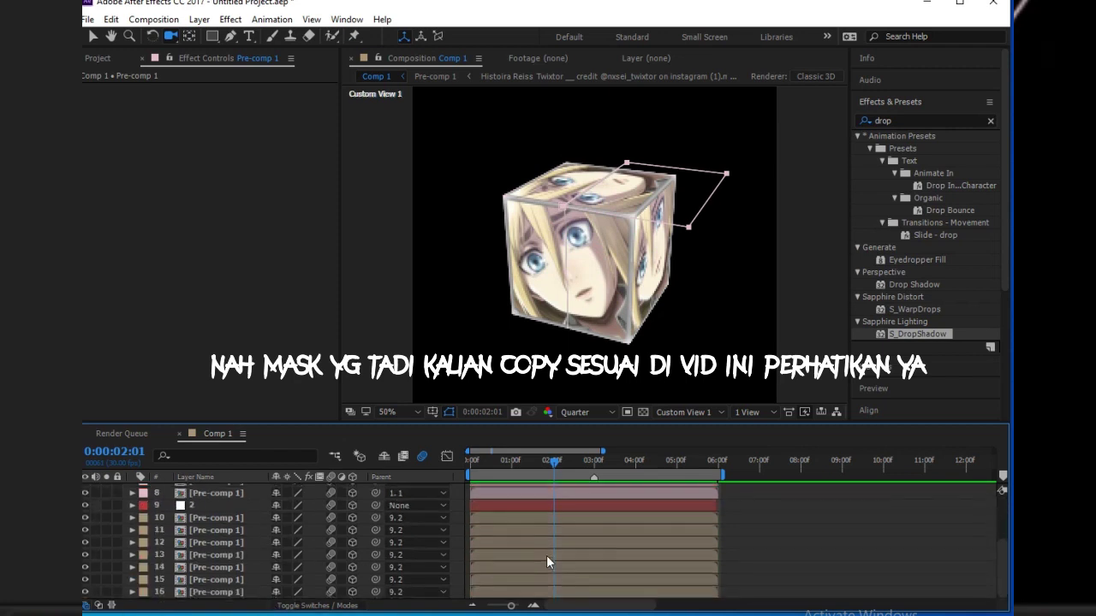
left_click(548, 592)
left_click(133, 591)
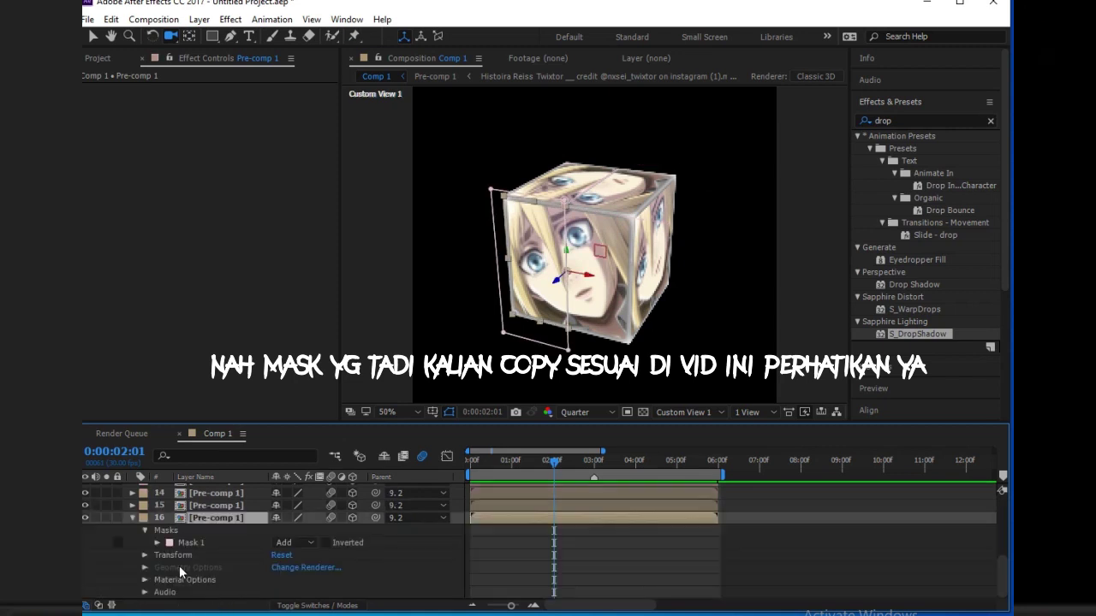
left_click(212, 541)
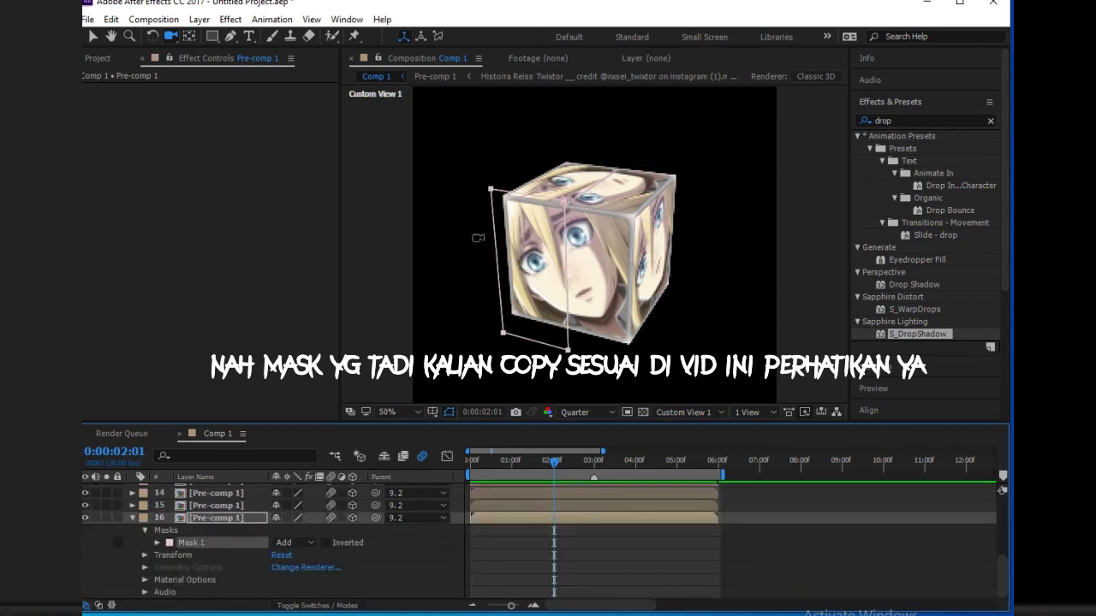
left_click_drag(479, 240, 545, 250)
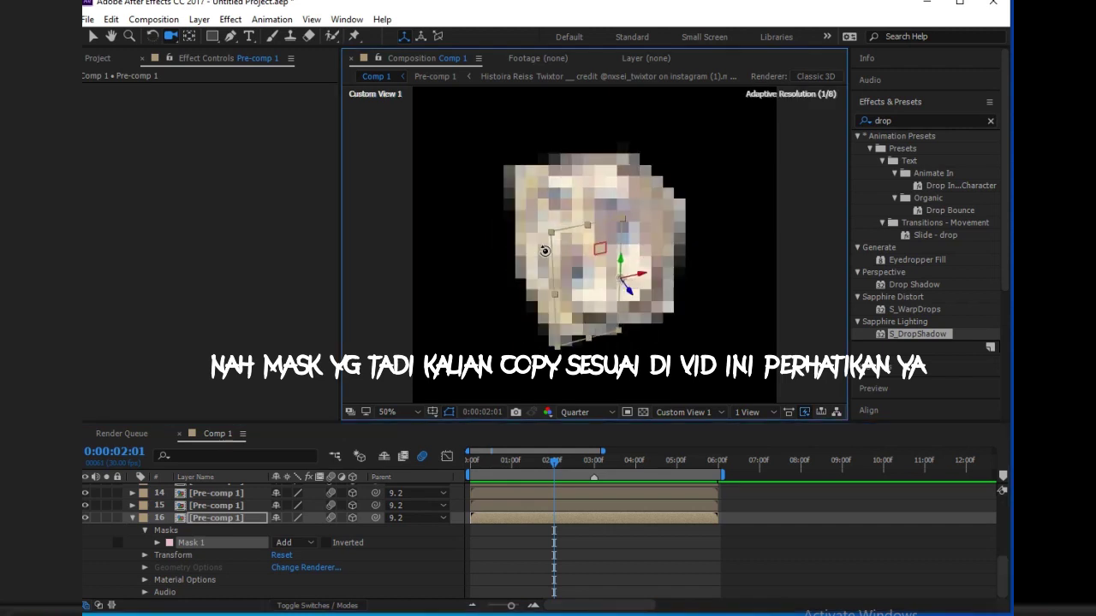
left_click(501, 505)
Step: Hide layer 14 of the cube controlled by null 2
scroll(513, 514, "up", 2)
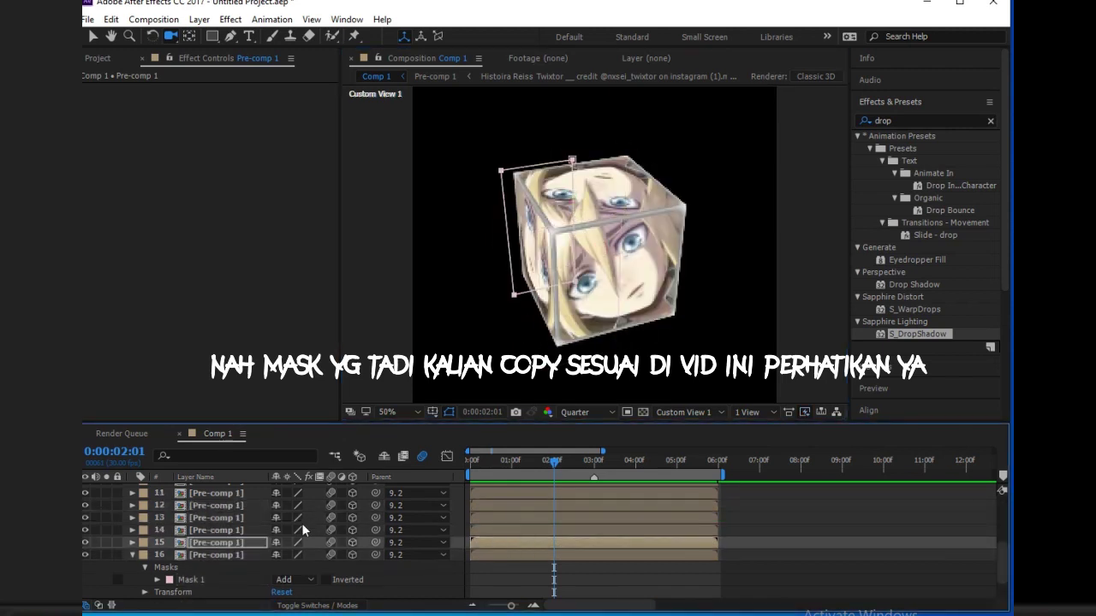
left_click(193, 531)
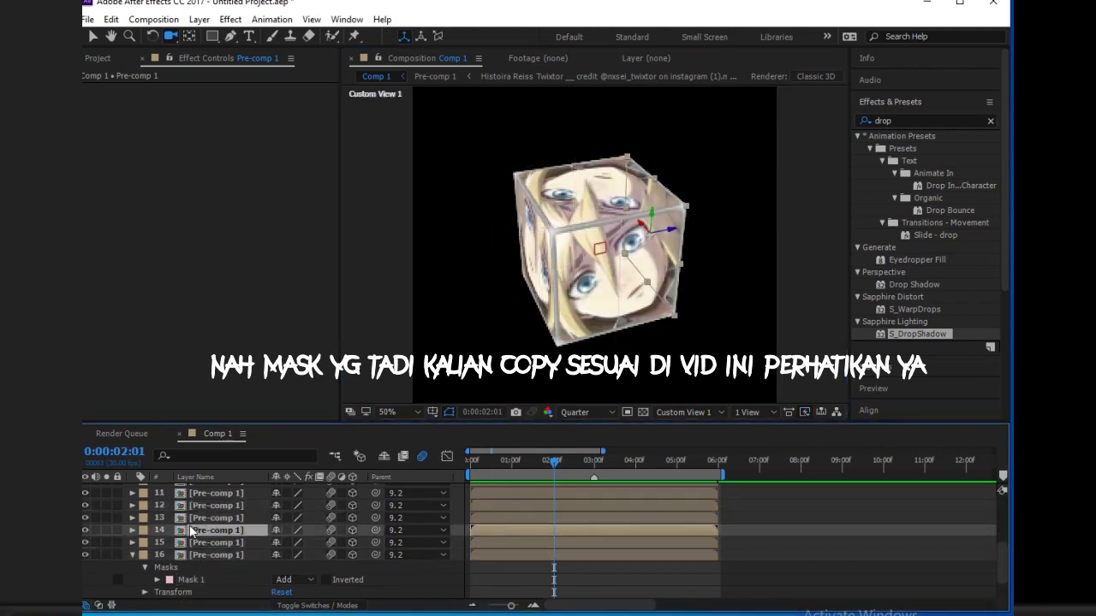
left_click(85, 531)
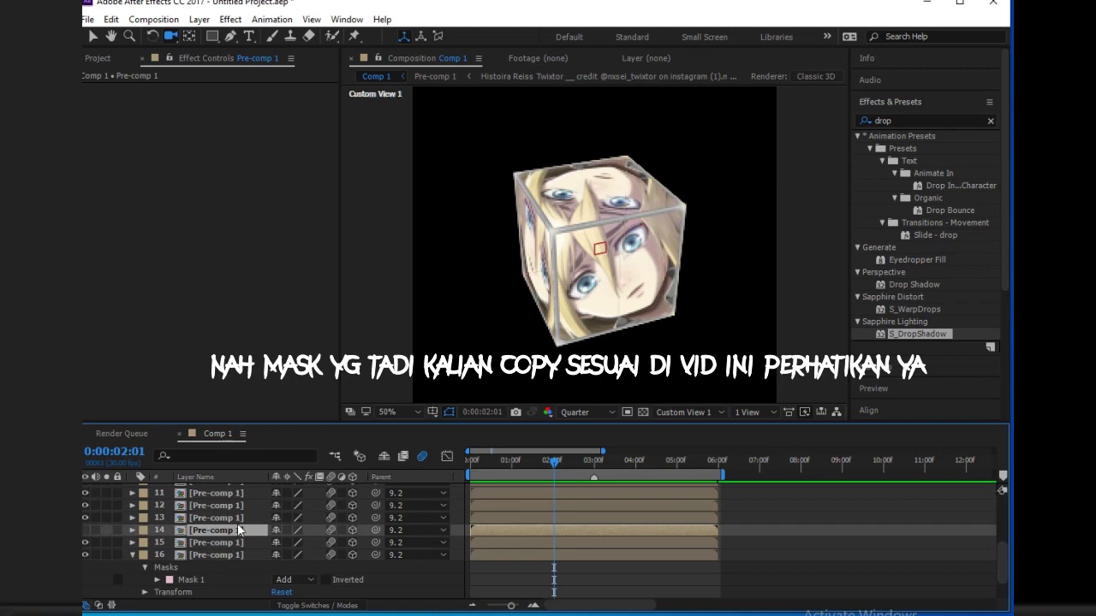
Step: Paste the copied half mask onto layers 13 and 10 of the cube controlled by null 2, leaving layers 12 and 11 unmasked
left_click(560, 513)
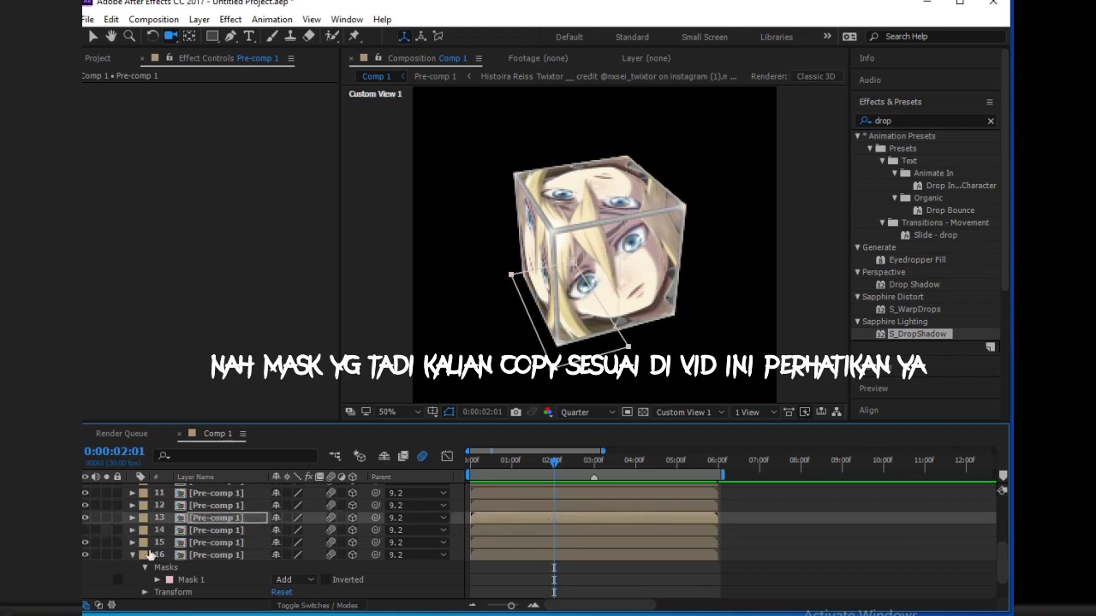
left_click(199, 506)
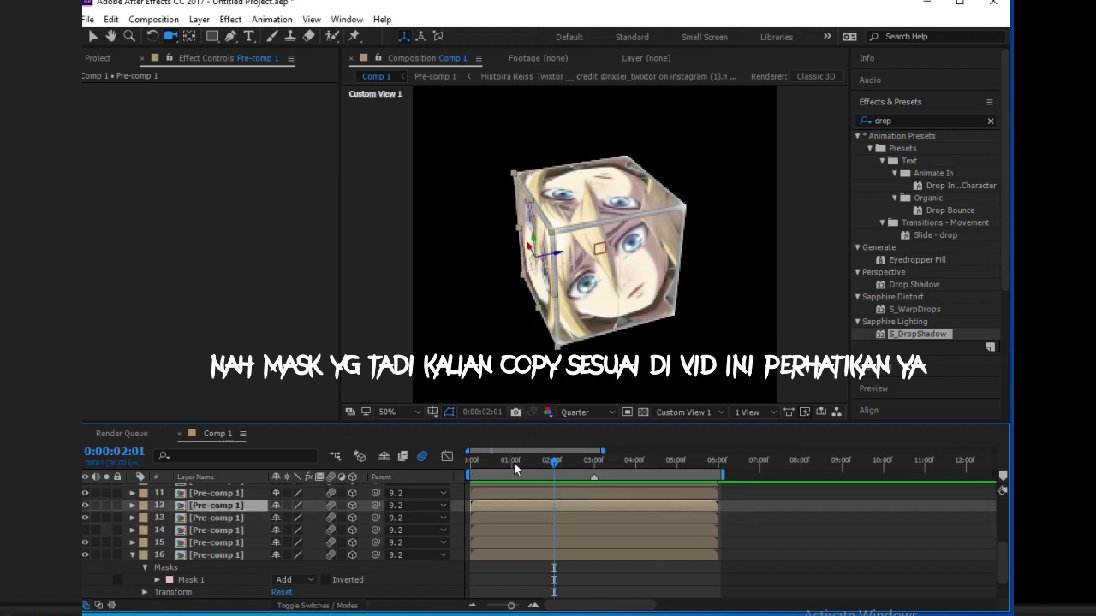
left_click(490, 491)
scroll(504, 509, "up", 1)
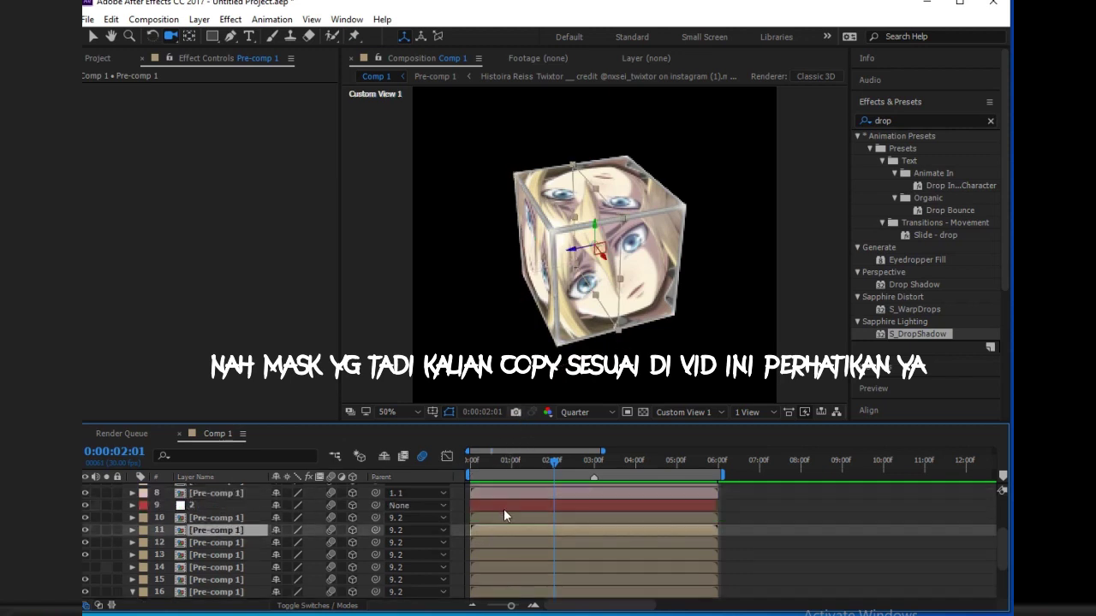
left_click(504, 520)
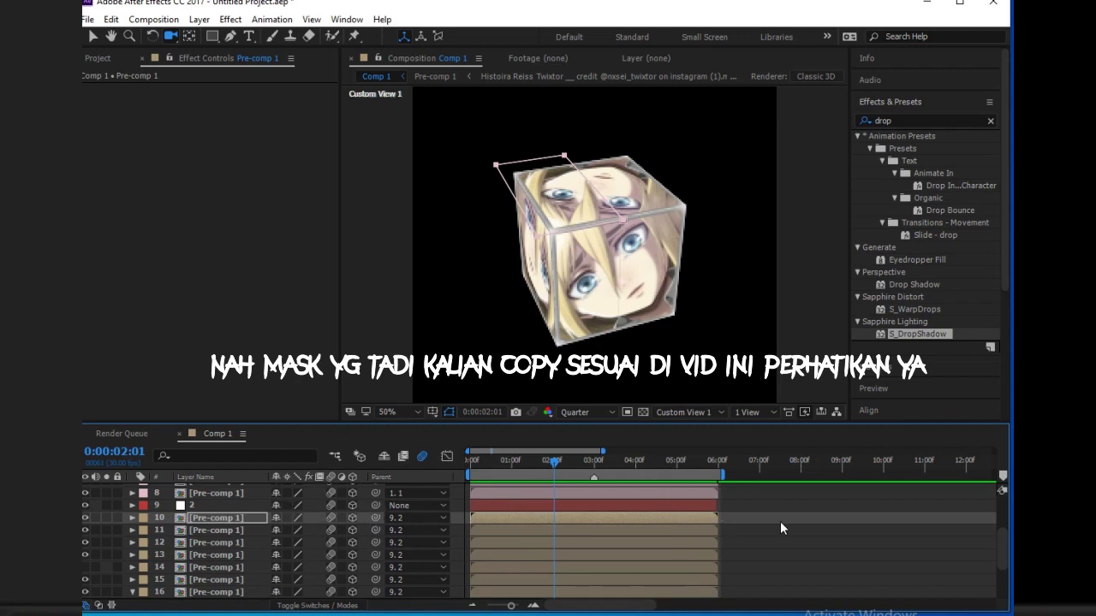
left_click(726, 525)
scroll(542, 546, "up", 5)
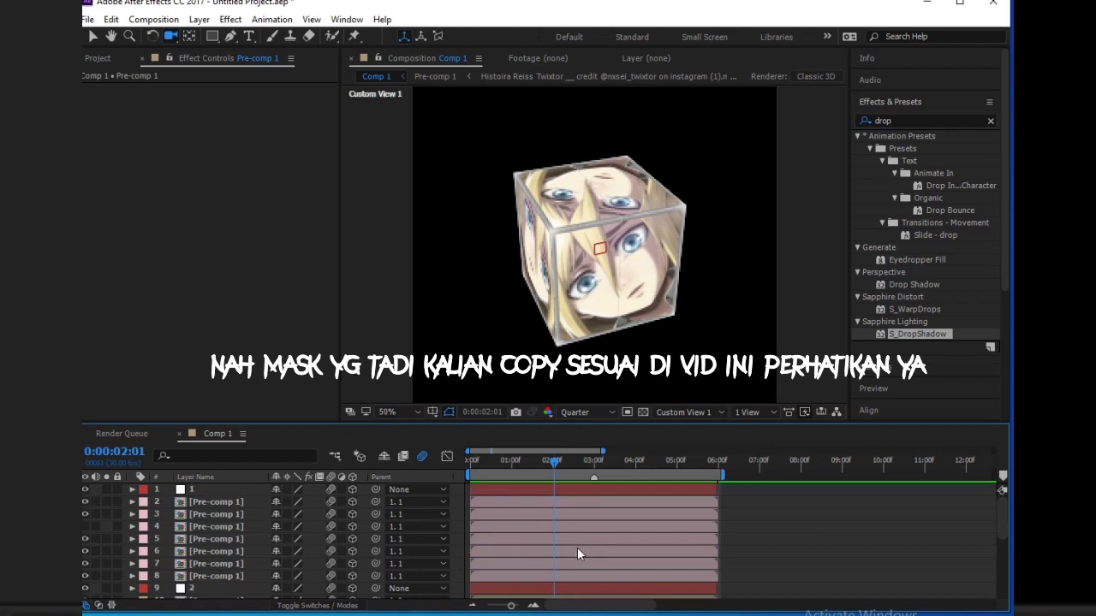
Step: Set starting Position keyframes for null 1 and null 2 at 0:00:02:05
left_click_drag(554, 465, 560, 534)
left_click(557, 486)
key("p")
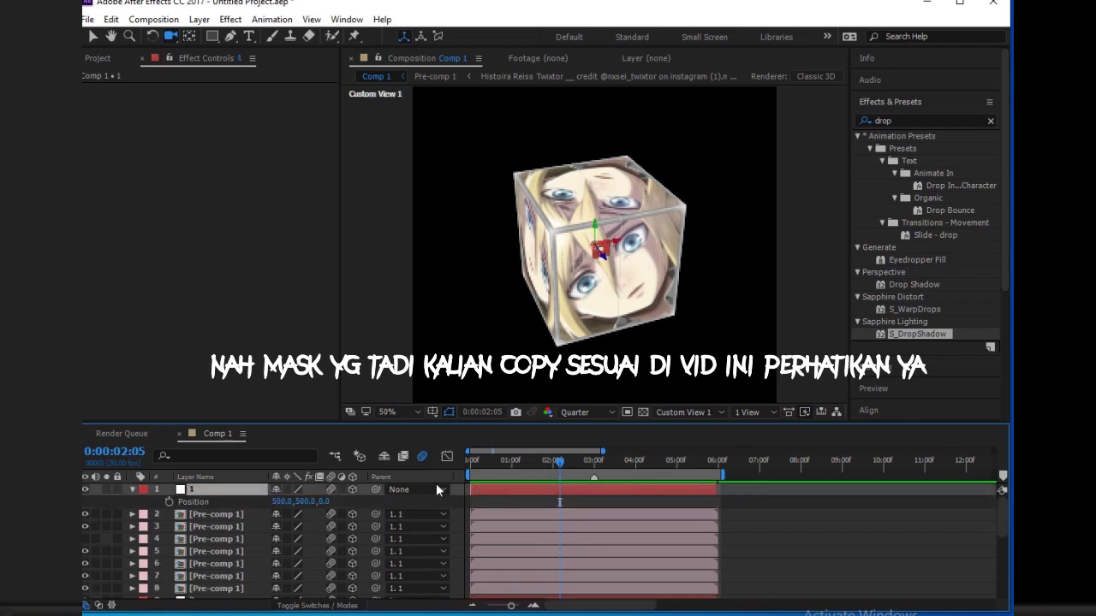
left_click(168, 502)
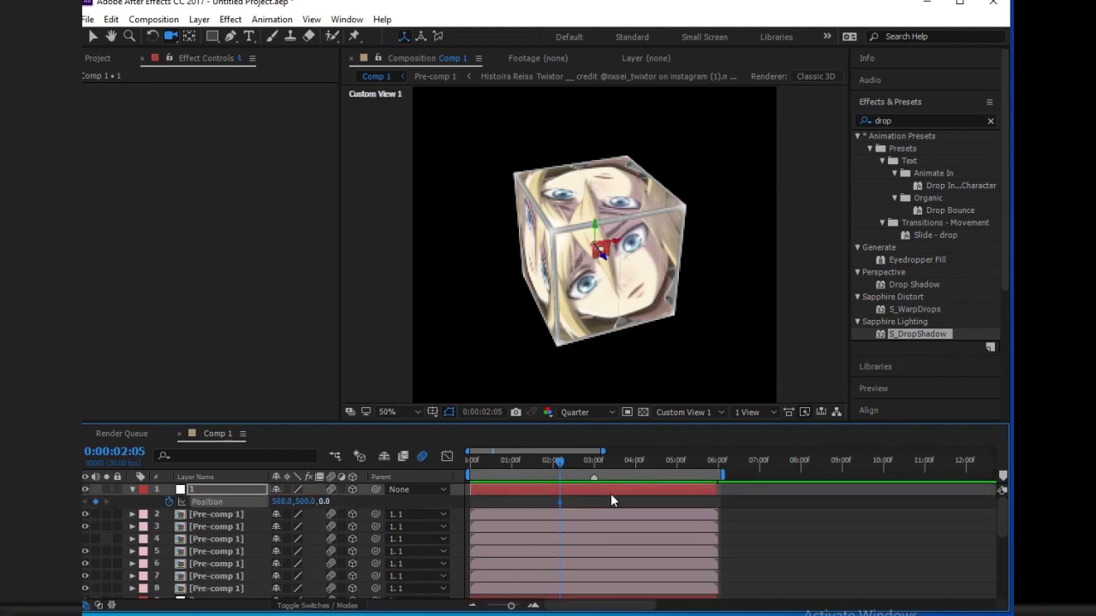
scroll(579, 538, "down", 1)
left_click(579, 563)
key("p")
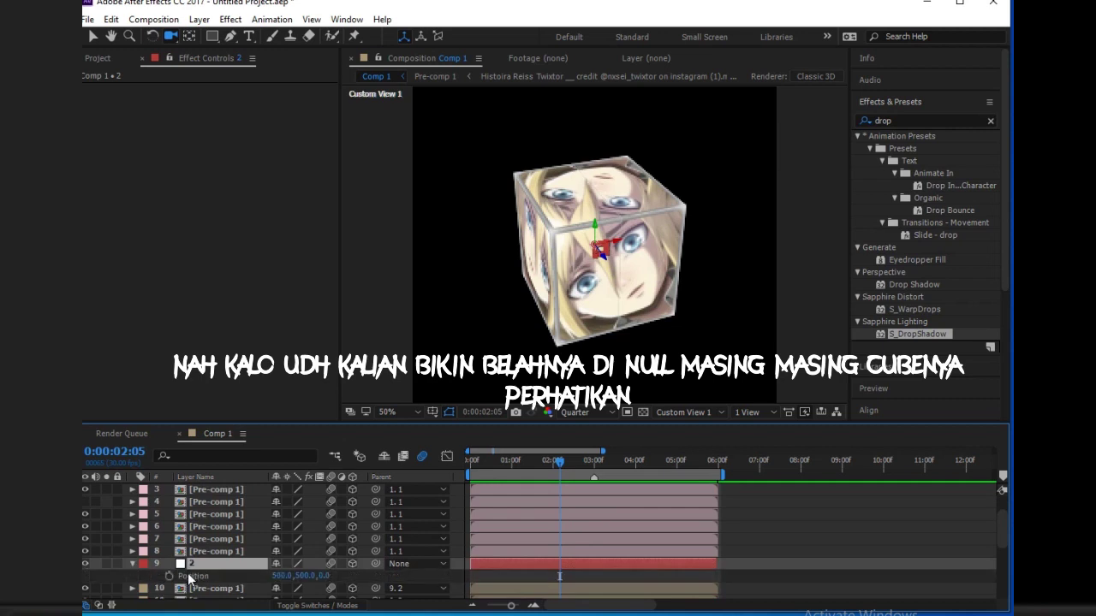
left_click(169, 576)
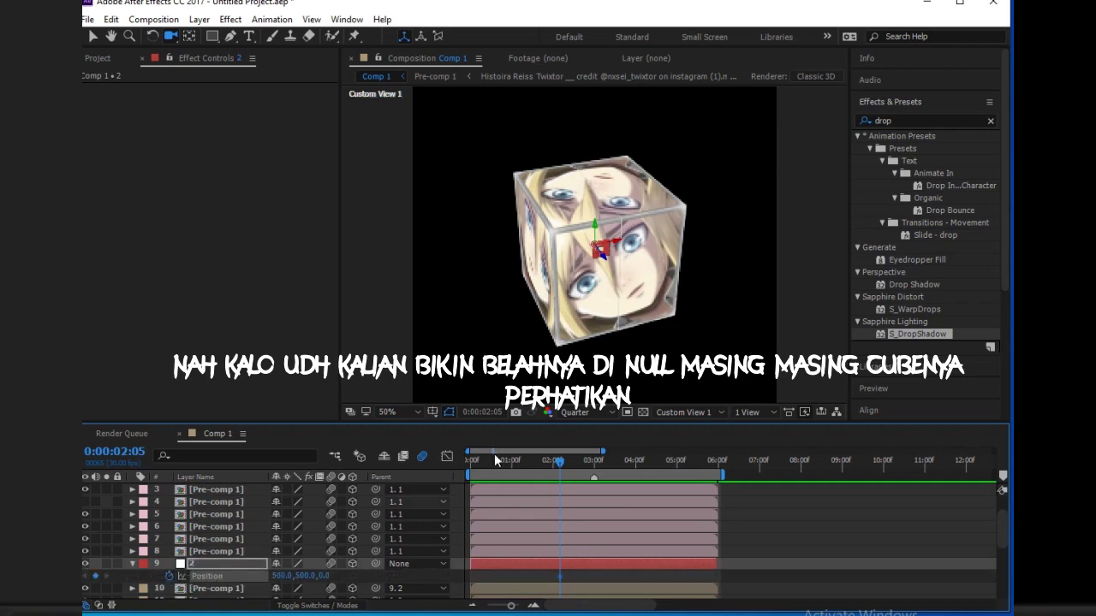
Step: Set null 2's X position to 230 at 0:00:03:26 so its half cube moves away from the centre
left_click_drag(560, 463, 628, 485)
left_click_drag(625, 305, 591, 301)
scroll(614, 511, "up", 2)
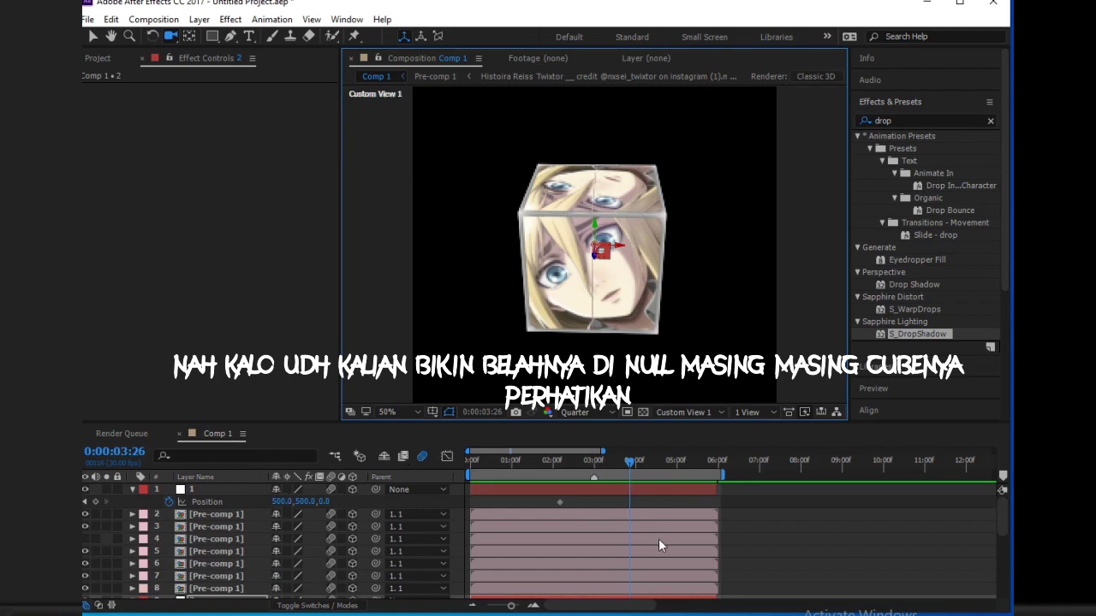
scroll(659, 546, "down", 4)
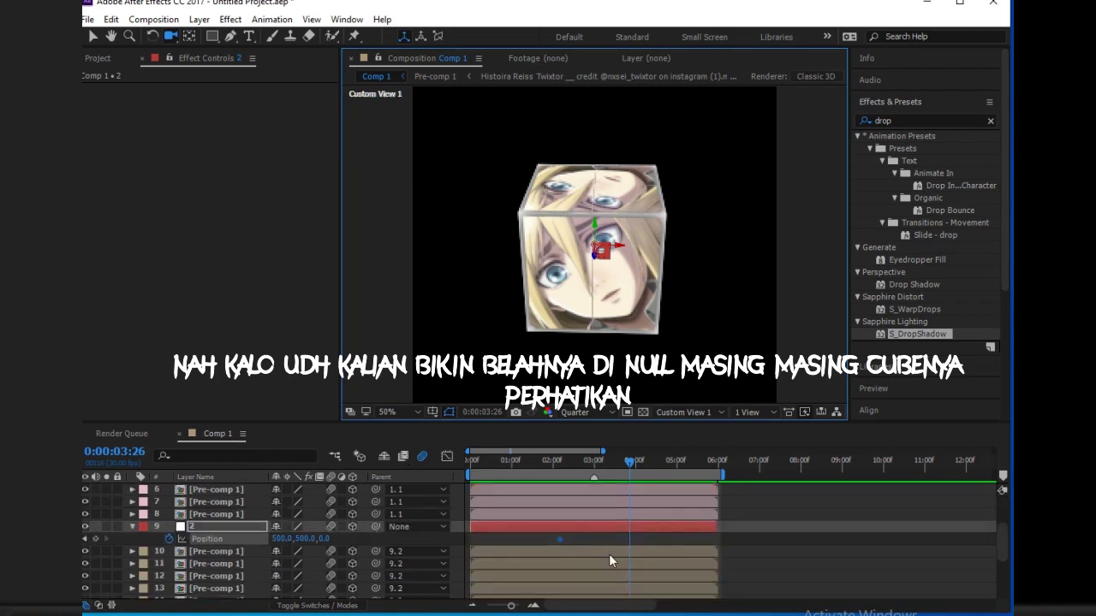
left_click_drag(285, 542, 196, 555)
left_click(282, 538)
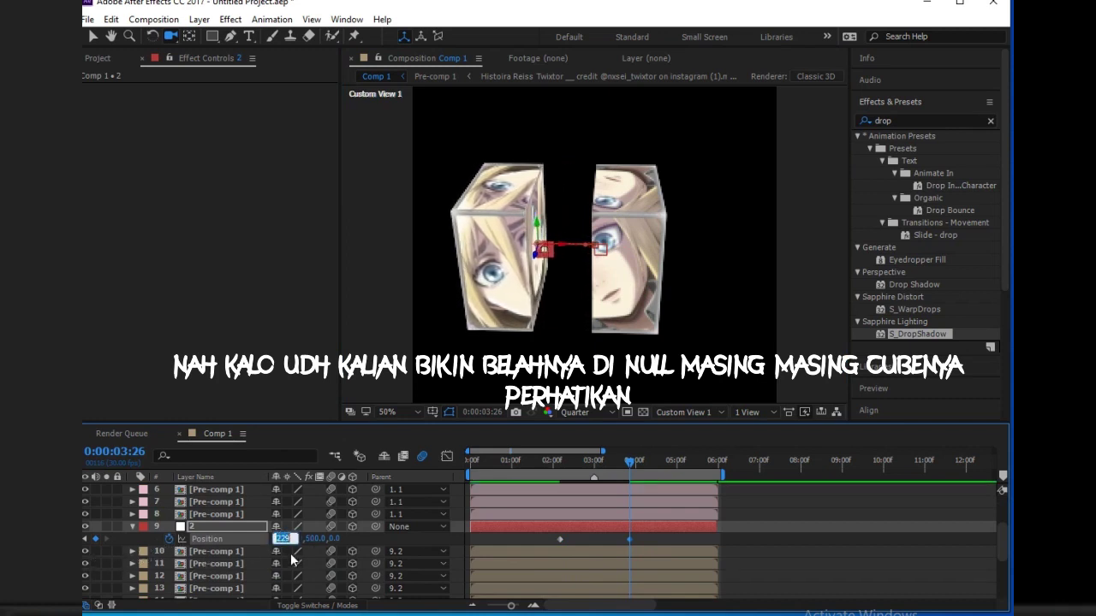
type("230")
key("Return")
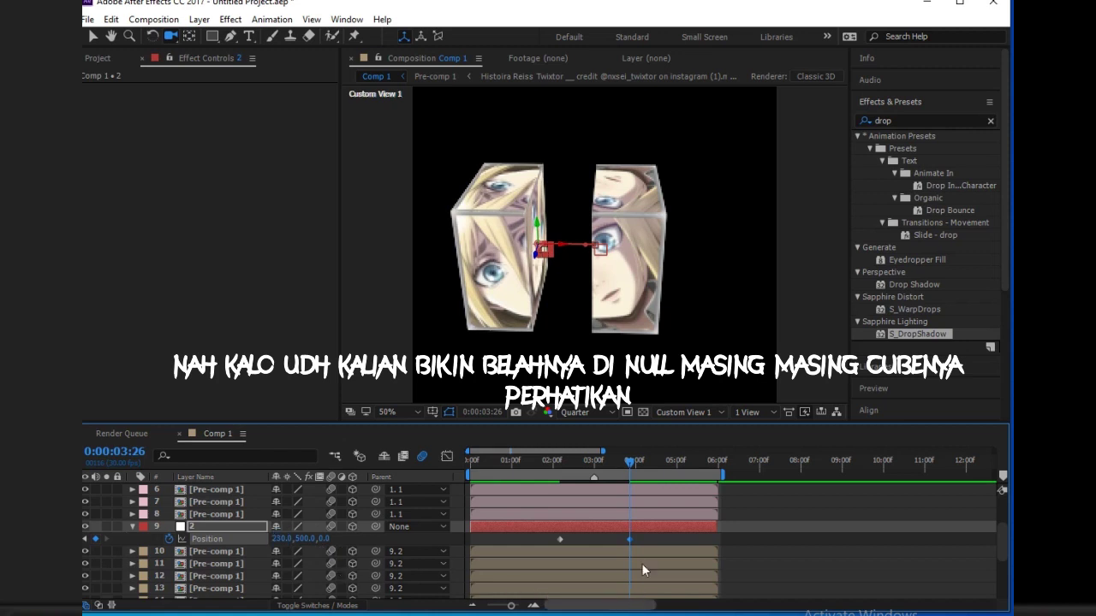
Step: Set null 1's X position to 630 at 0:00:03:26 to move its half cube the opposite way
scroll(633, 514, "up", 3)
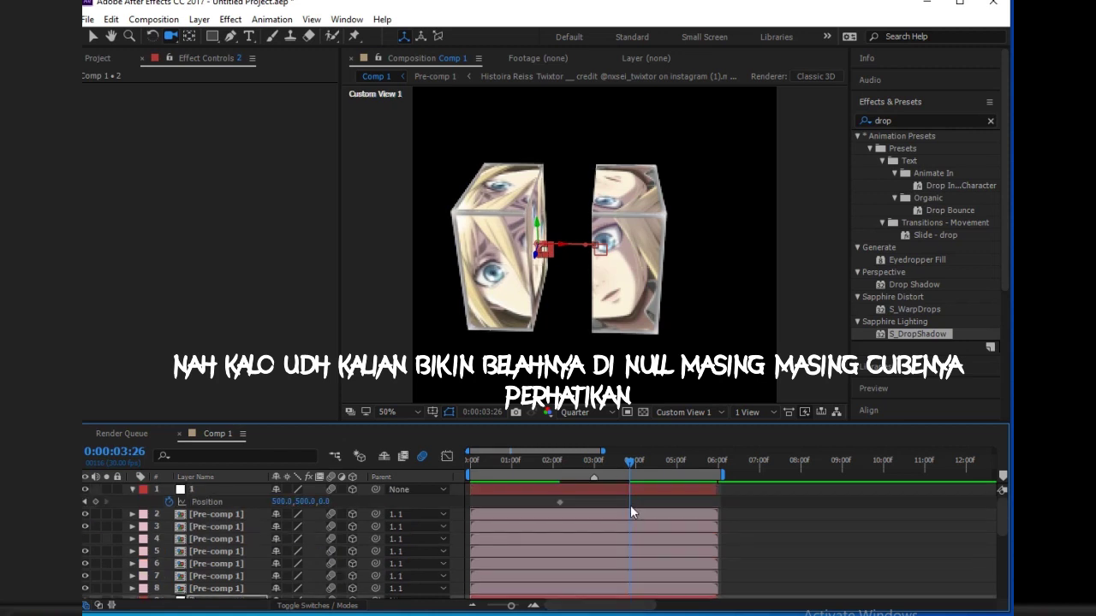
left_click(594, 492)
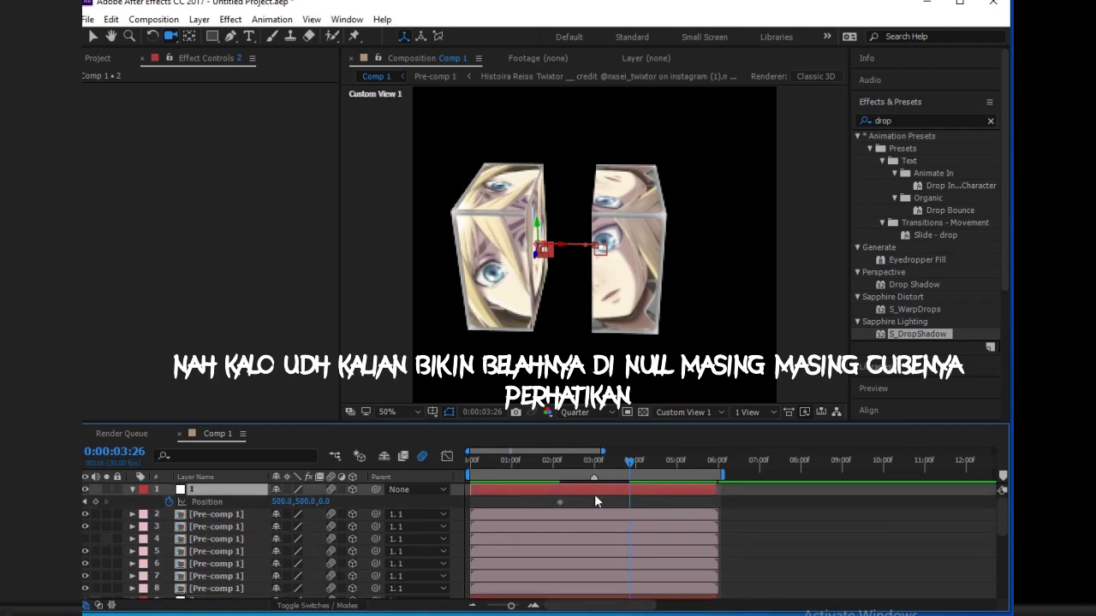
left_click_drag(281, 505, 347, 505)
left_click(283, 502)
type("630")
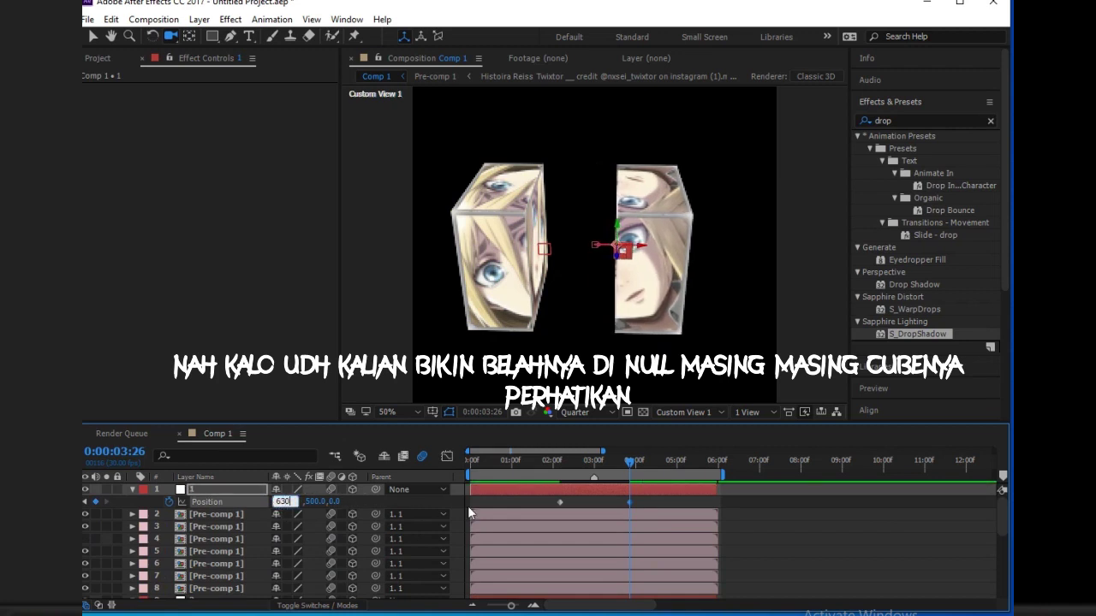
key("Return")
left_click_drag(613, 309, 618, 332)
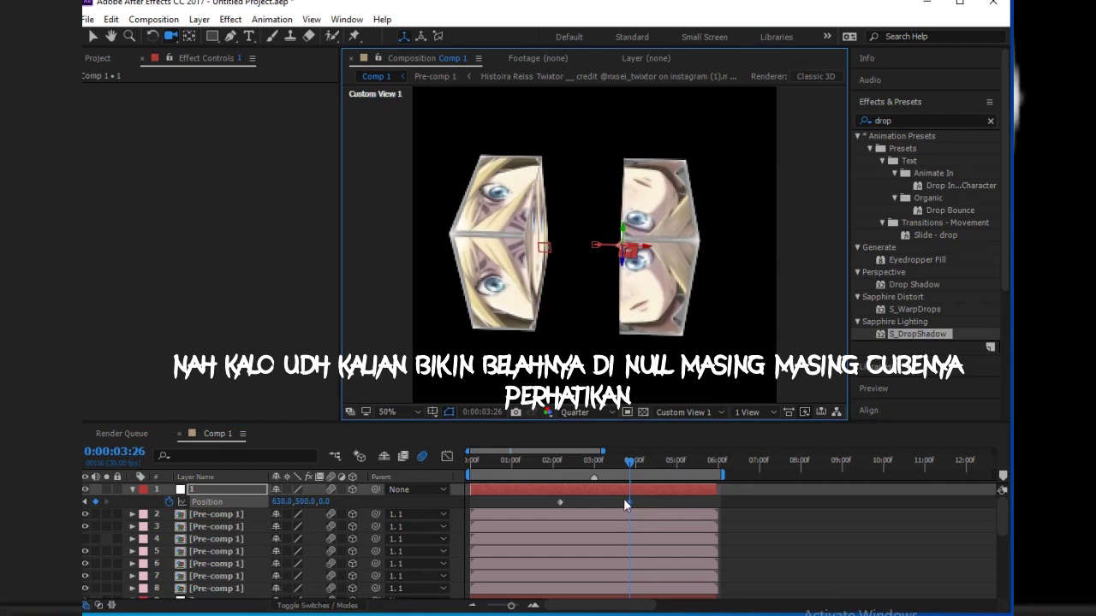
Step: Ease the Position keyframes of both nulls and reshape their speed curves into a sharp peak midway between the keyframes
left_click_drag(542, 499, 600, 530)
scroll(597, 521, "up", 5)
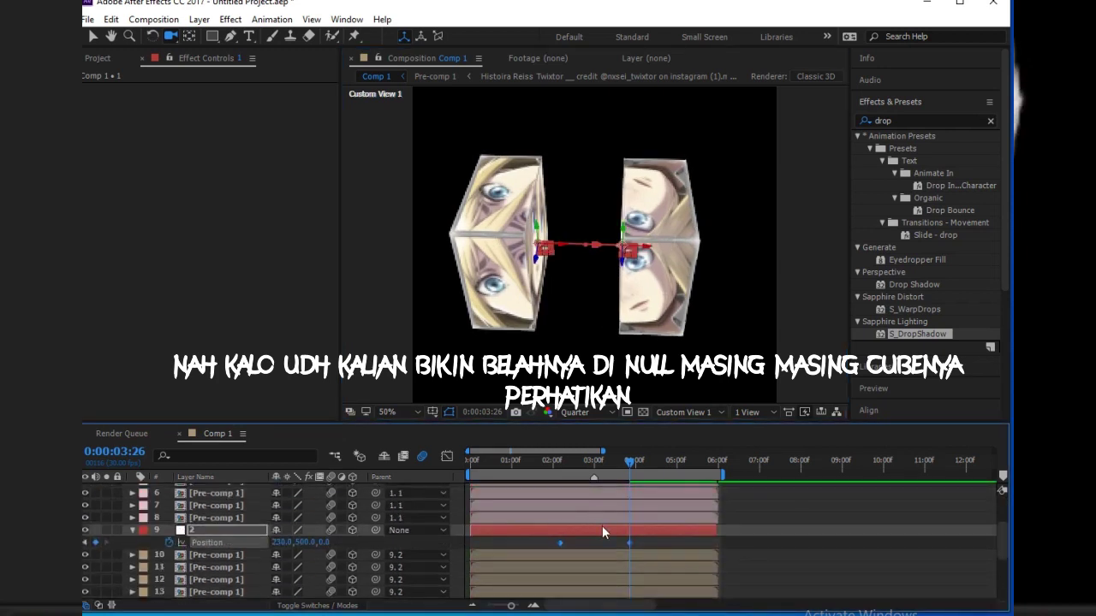
left_click(446, 456)
left_click_drag(519, 534, 666, 553)
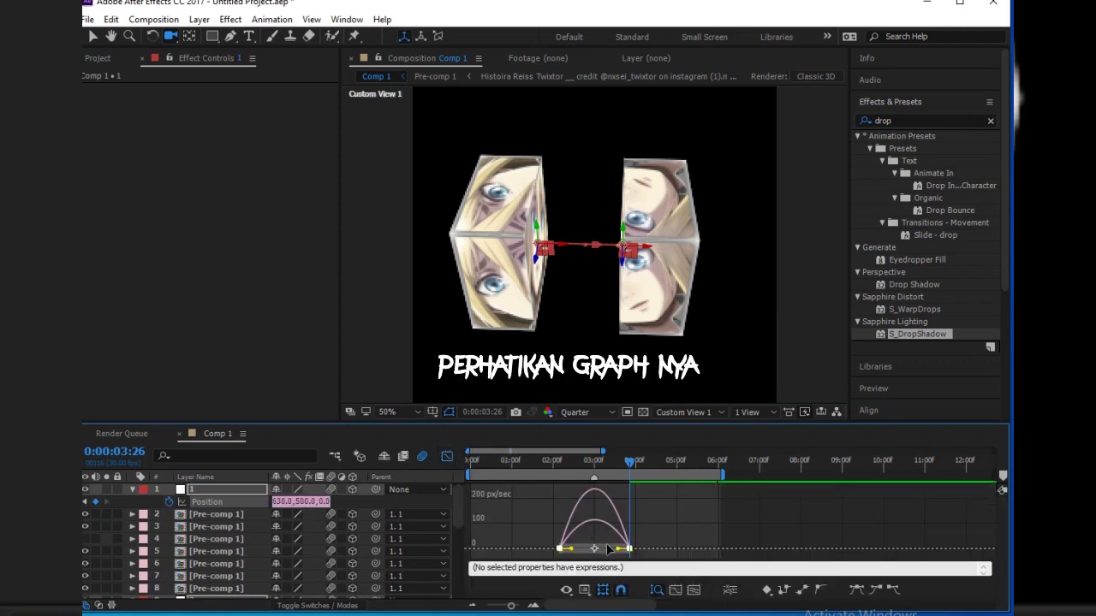
left_click_drag(618, 554, 585, 552)
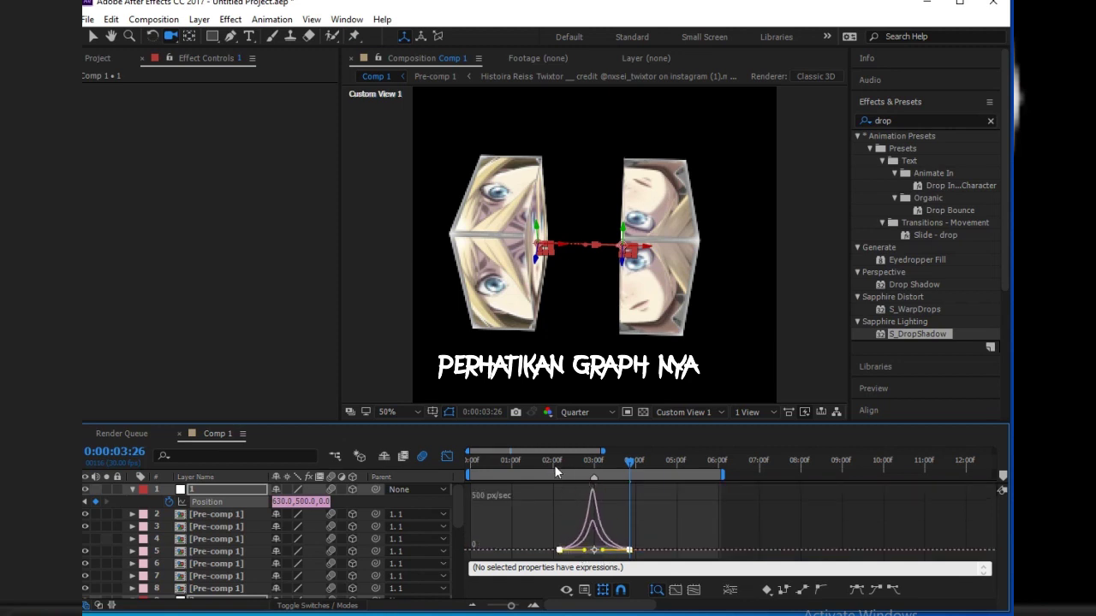
Step: Preview the cube-splitting movement from just before the first Position keyframes, and close the Graph Editor
left_click(548, 461)
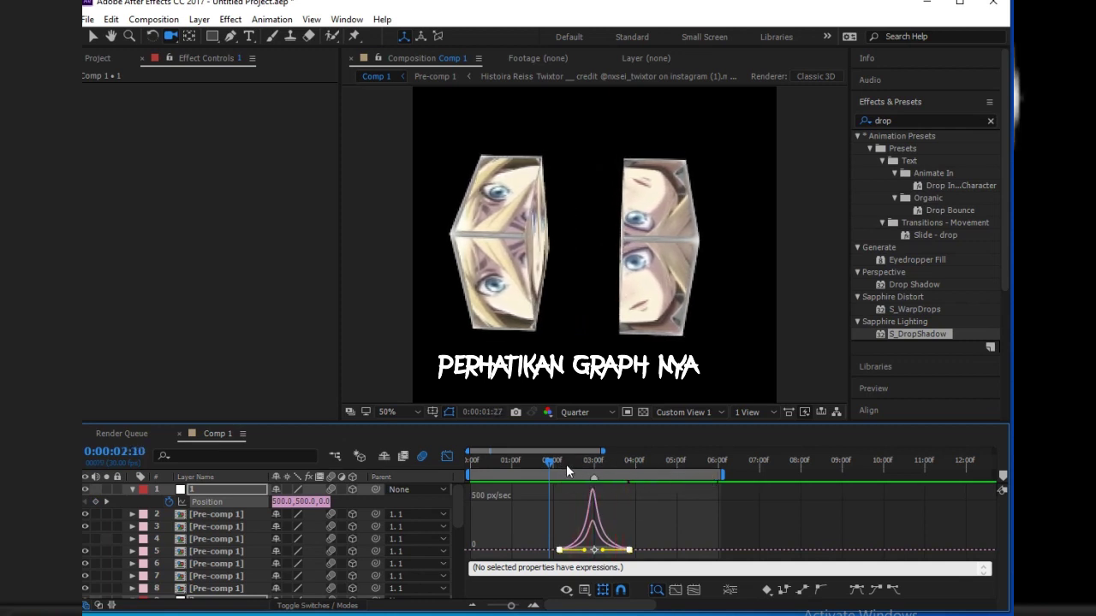
left_click(566, 464)
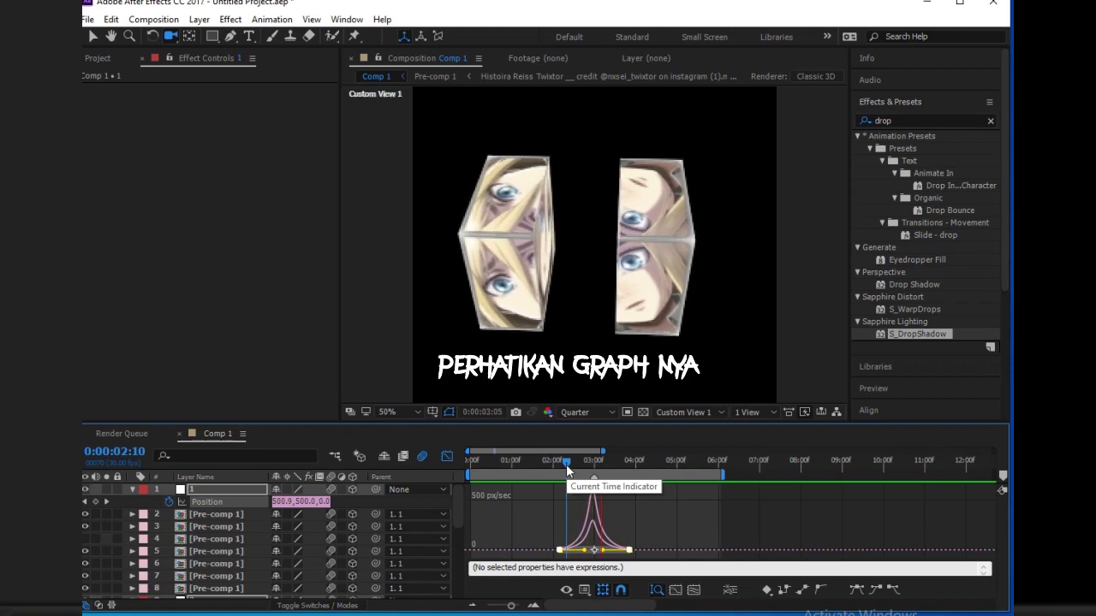
left_click(544, 464)
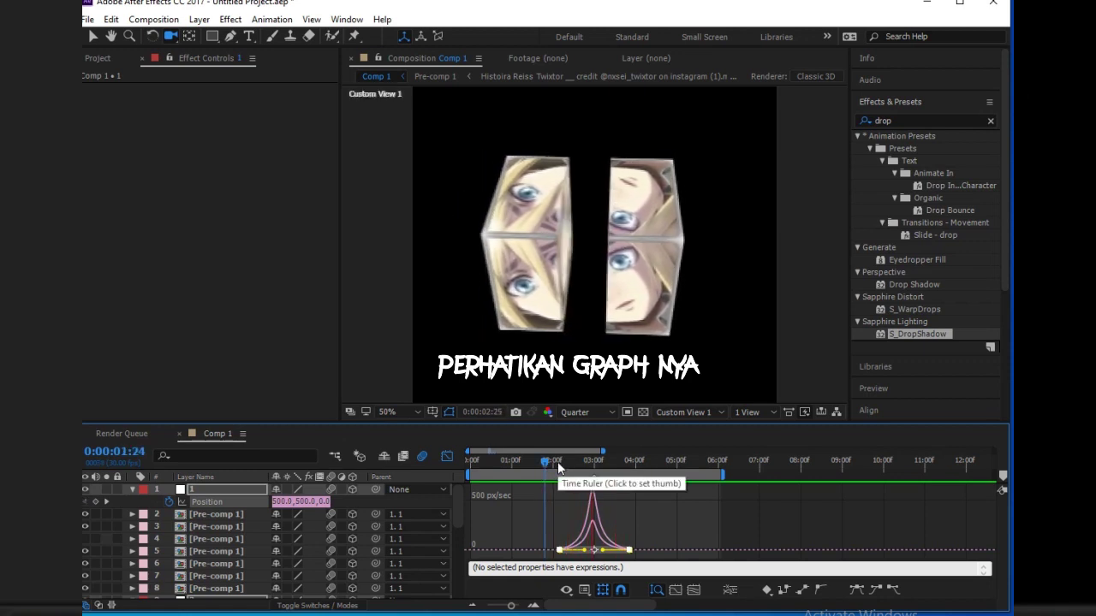
key("space")
key("shift+F3")
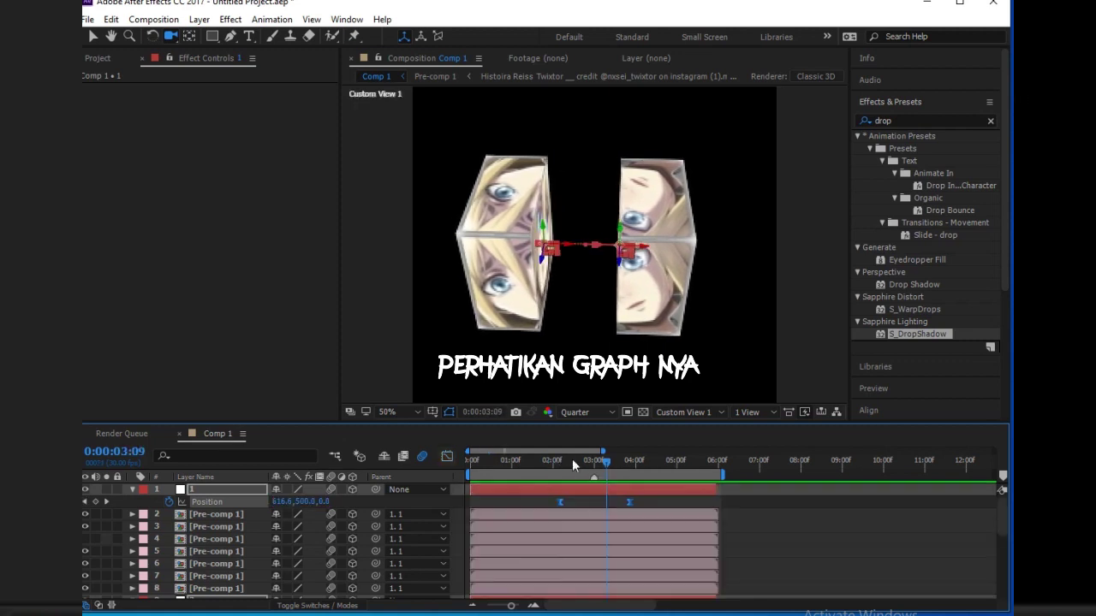
Step: Animate both nulls' Orientation between 0:00:02:05 and 0:00:03:26, setting null 2's X orientation to 166°, and ease the keyframes
left_click(560, 464)
key("r")
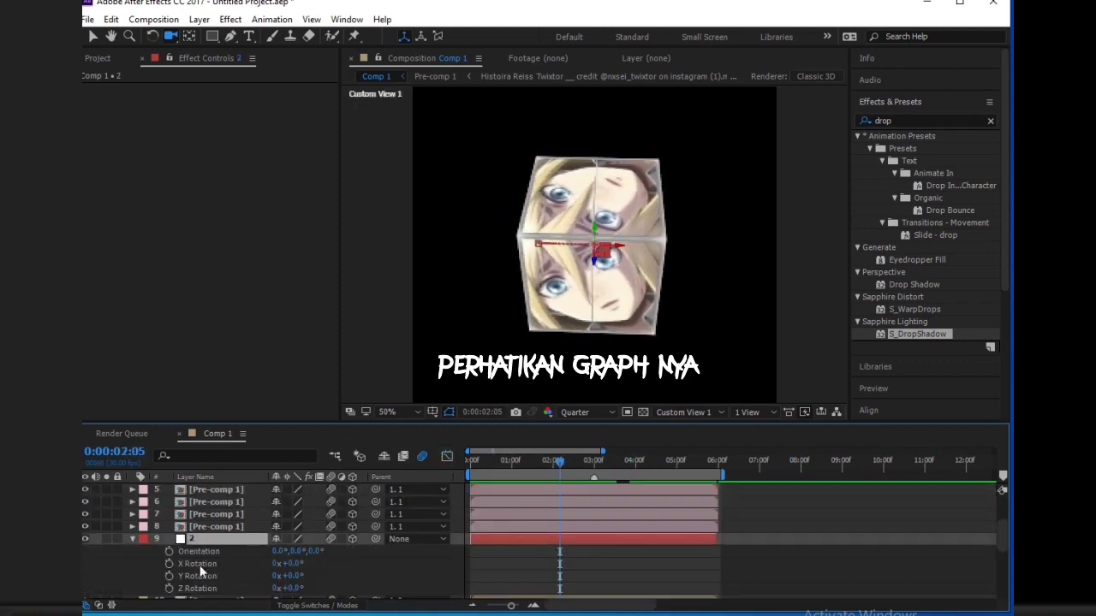
key("u")
key("k")
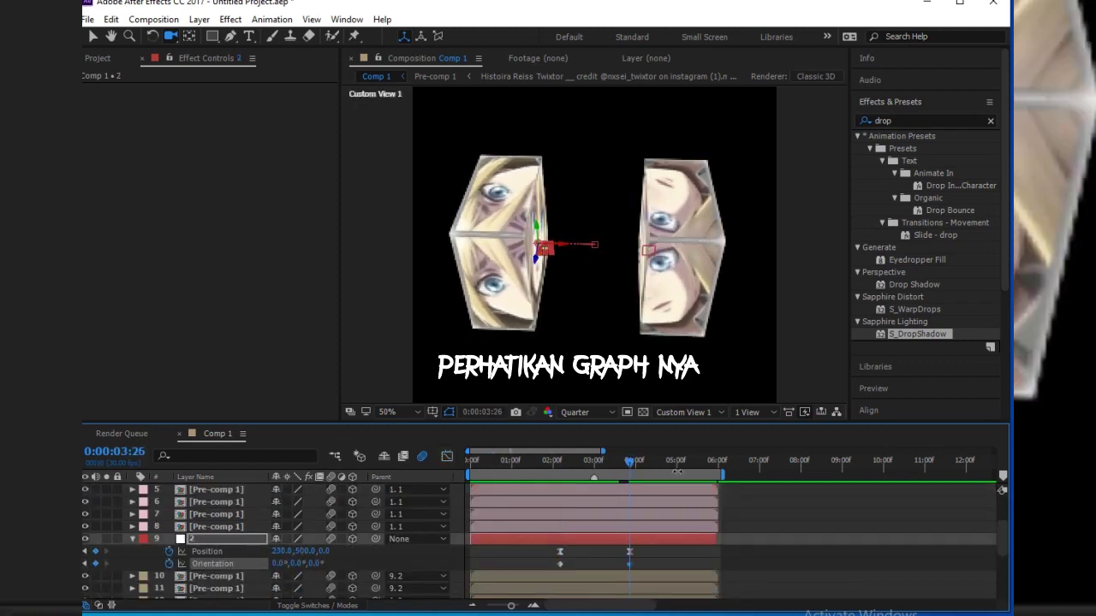
left_click_drag(278, 514, 382, 515)
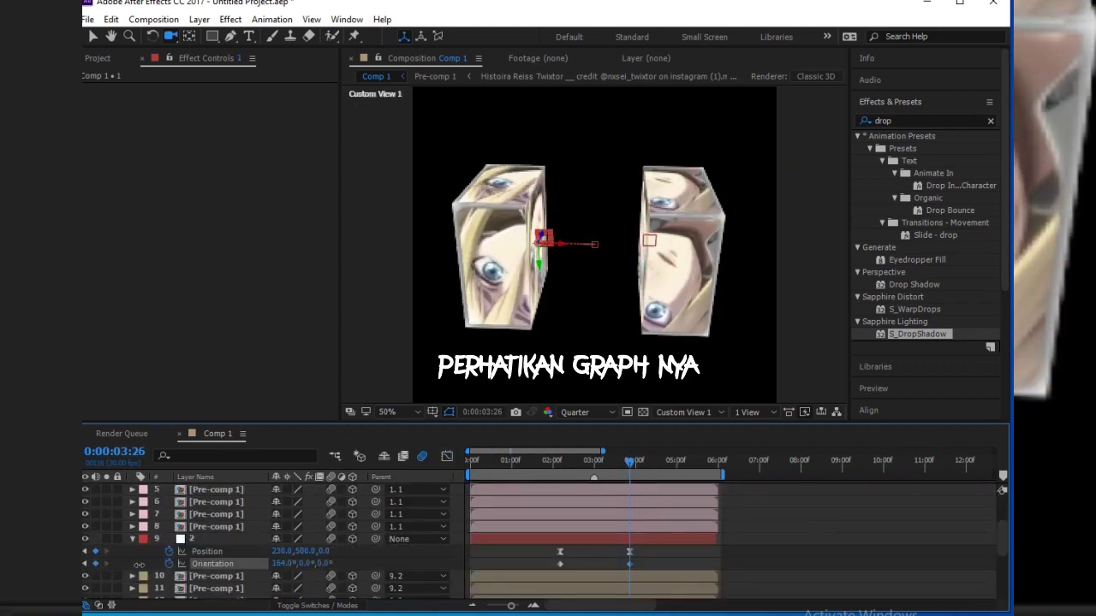
left_click(444, 458)
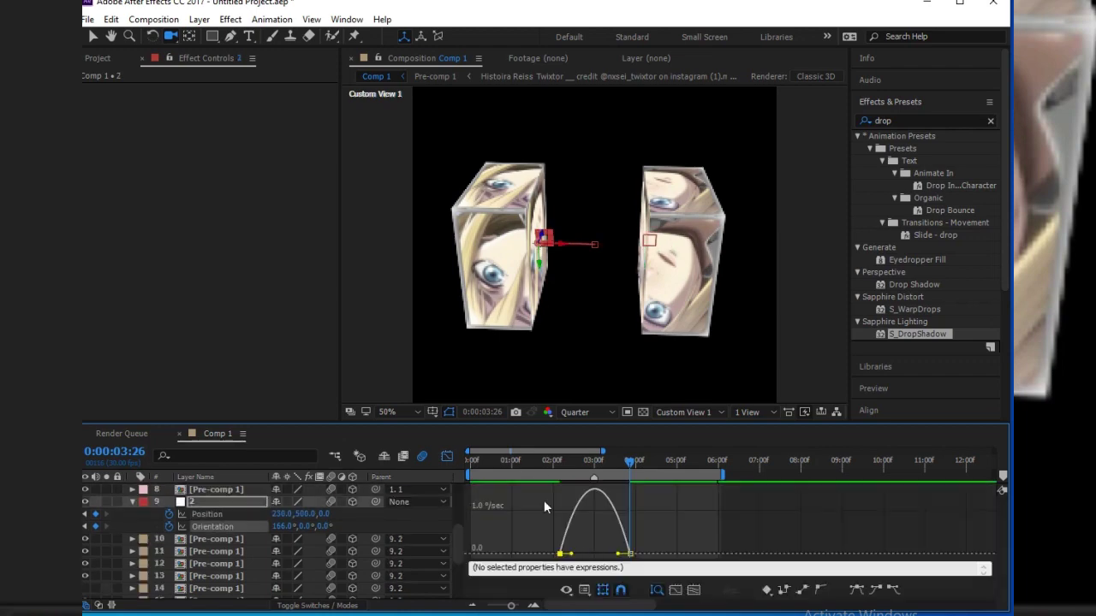
left_click(445, 458)
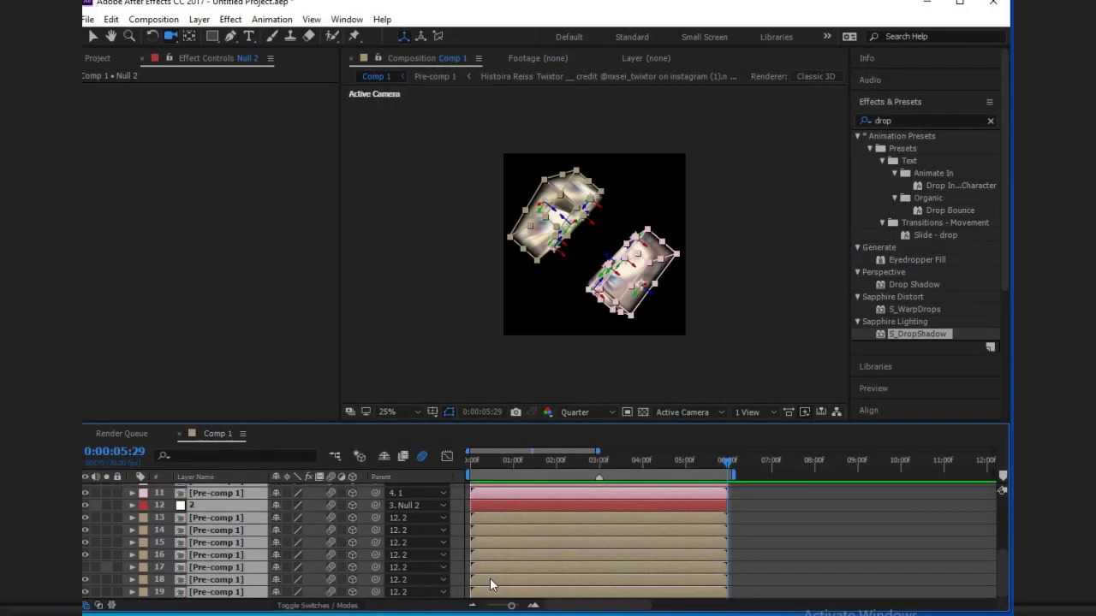
Step: Pre-compose all selected cube and null layers as Pre-comp 2, moving all attributes into the new composition
right_click(490, 578)
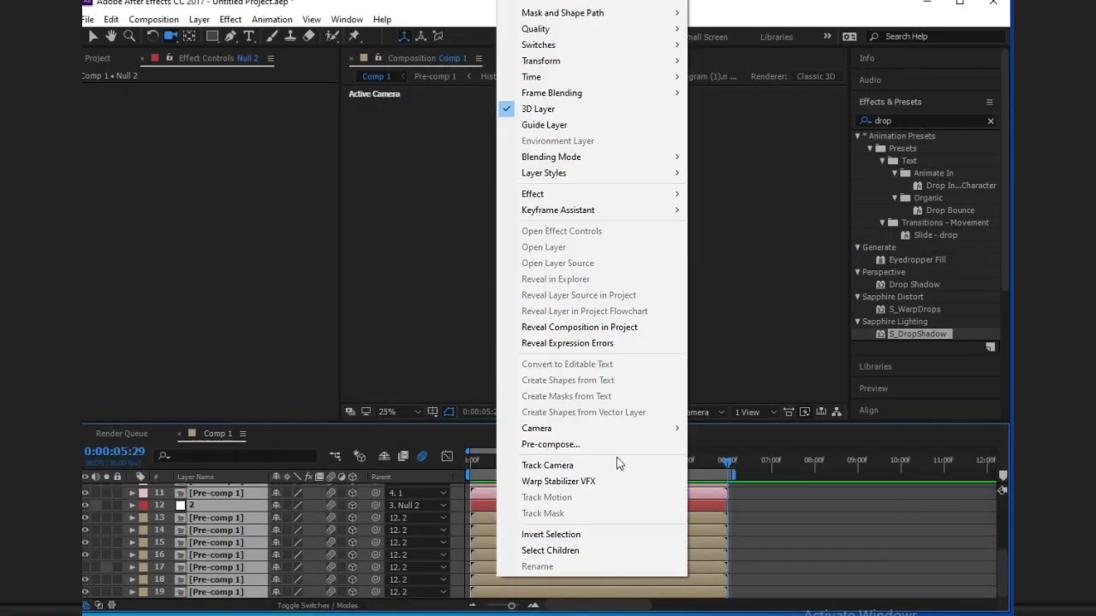
left_click(552, 446)
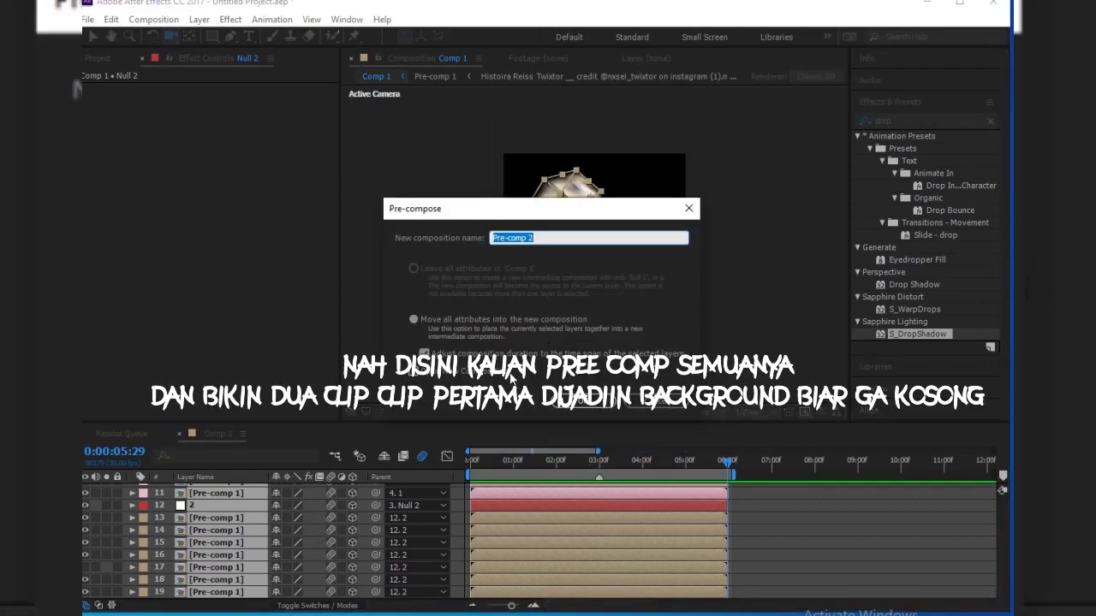
left_click(595, 404)
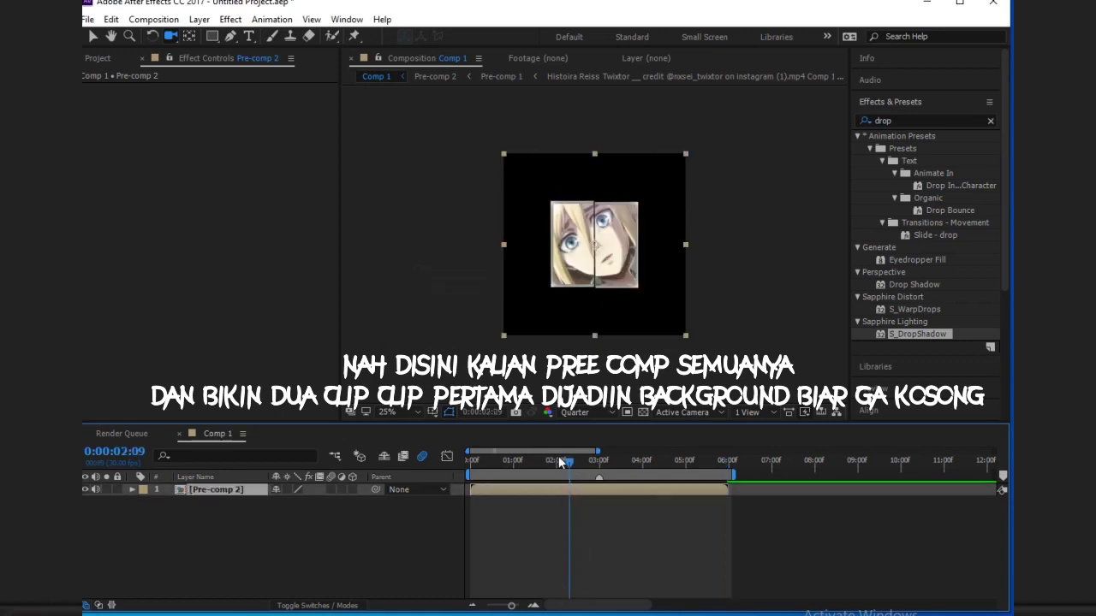
Step: Duplicate Pre-comp 2 and scale the lower copy to 250% as a background, previewing the composition from the start
key("ctrl+d")
left_click(548, 505)
key("s")
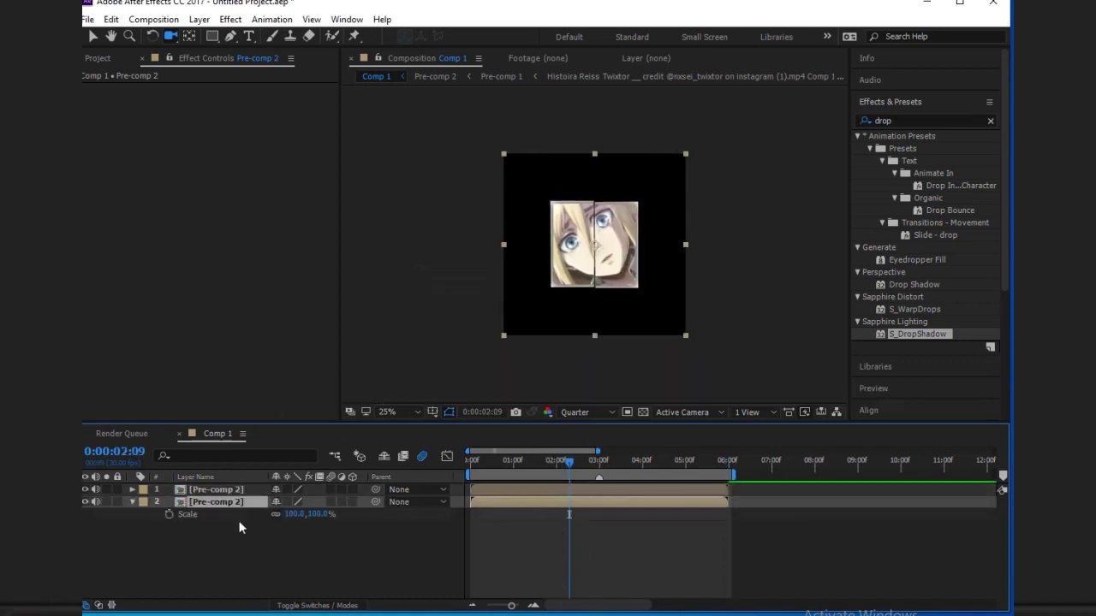
left_click_drag(326, 522, 454, 510)
left_click_drag(484, 467, 471, 468)
key("space")
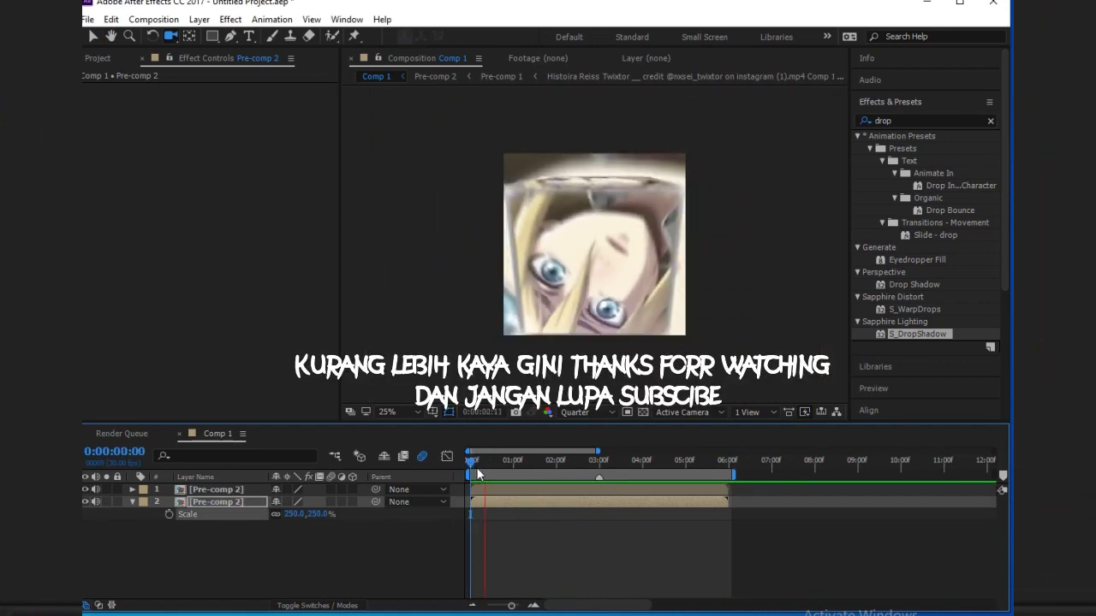